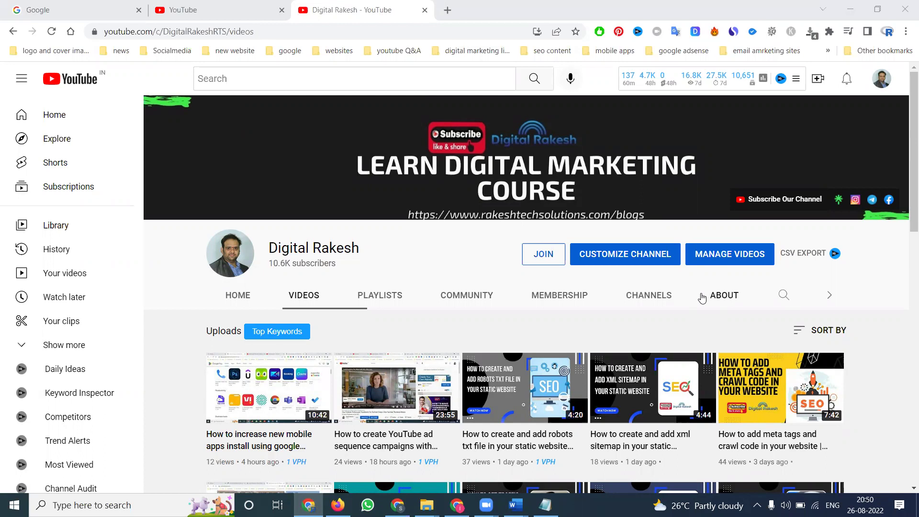
- Search Google for 'movie news' and scroll through the results
left_click(82, 10)
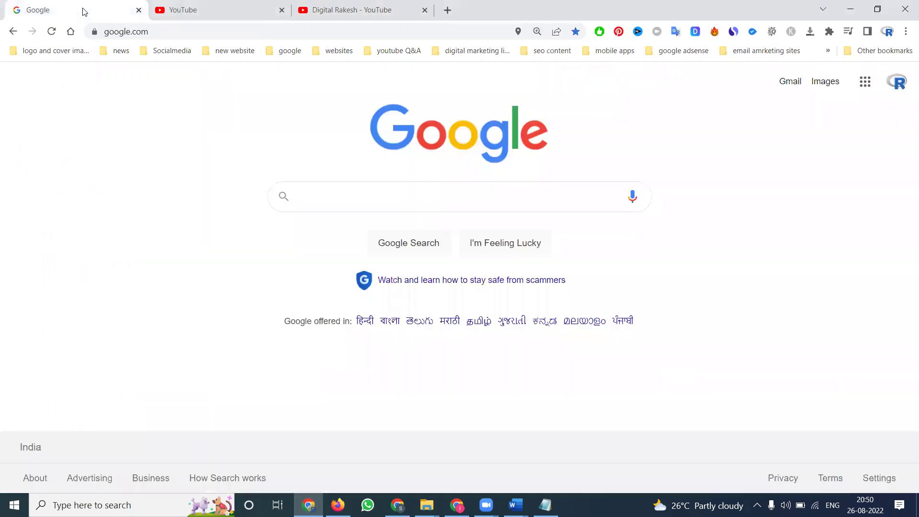
left_click(352, 205)
type("movie news")
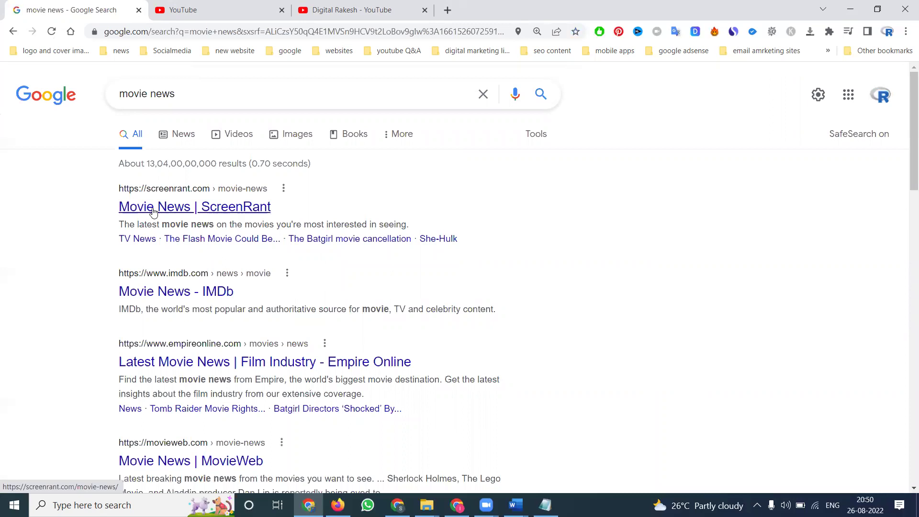
scroll(159, 260, "down", 2)
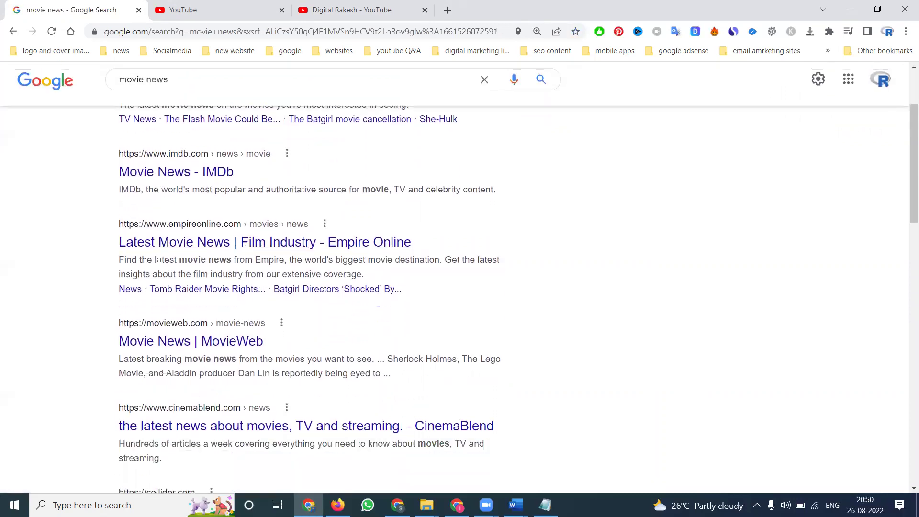
scroll(159, 260, "down", 2)
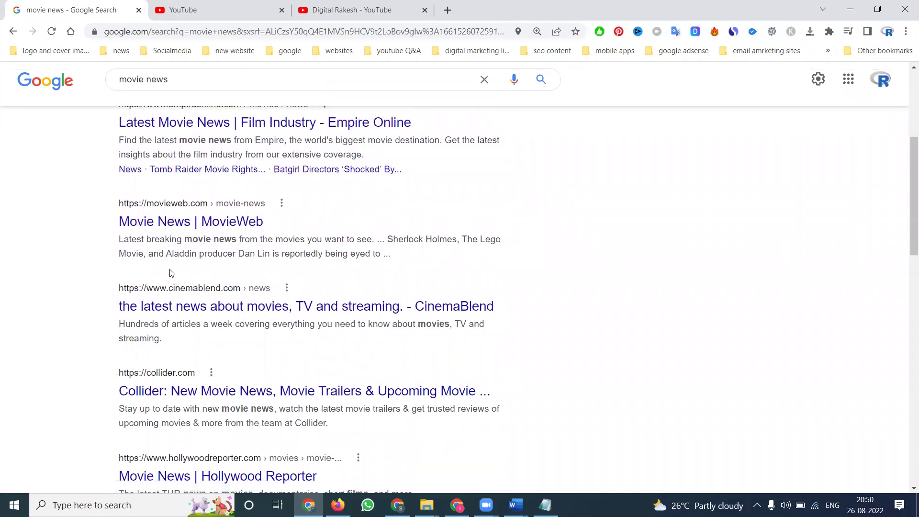
- Change the query to 'online movie', rerun it, and open the ZEE5 result
double_click(161, 79)
key("BackSpace")
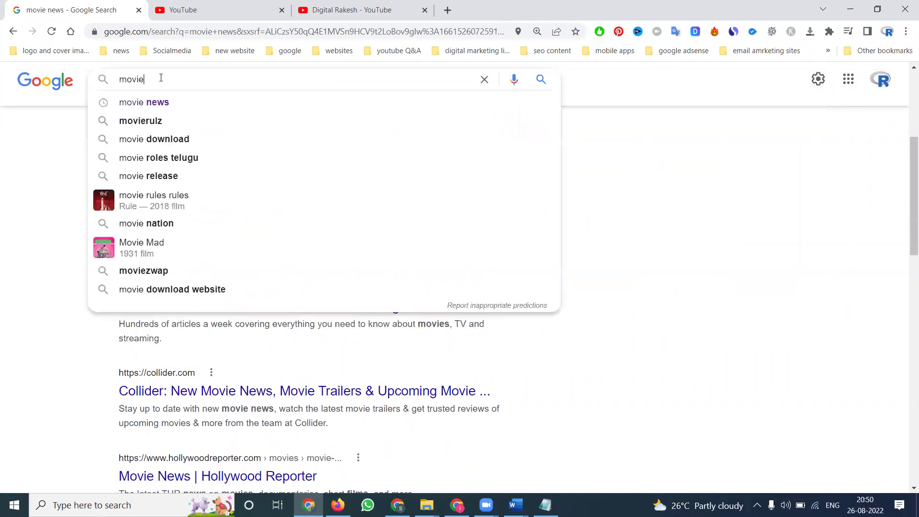
type("online")
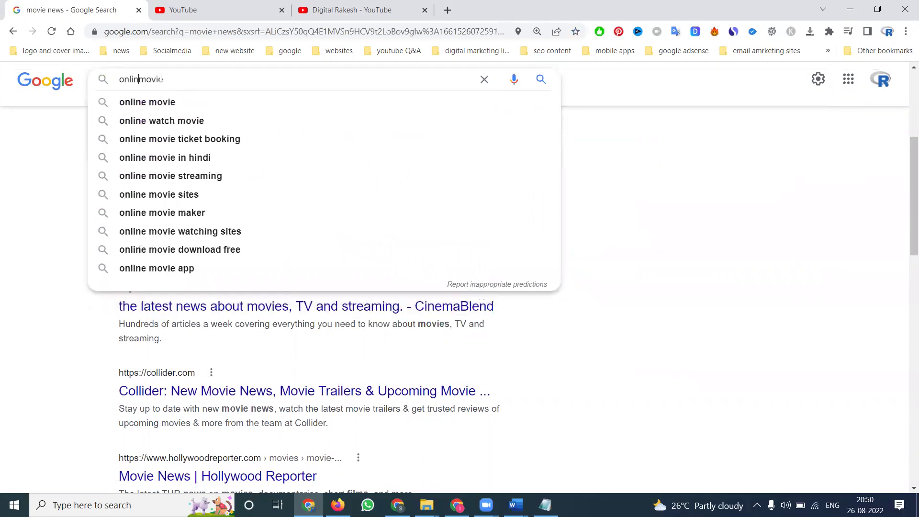
key("Return")
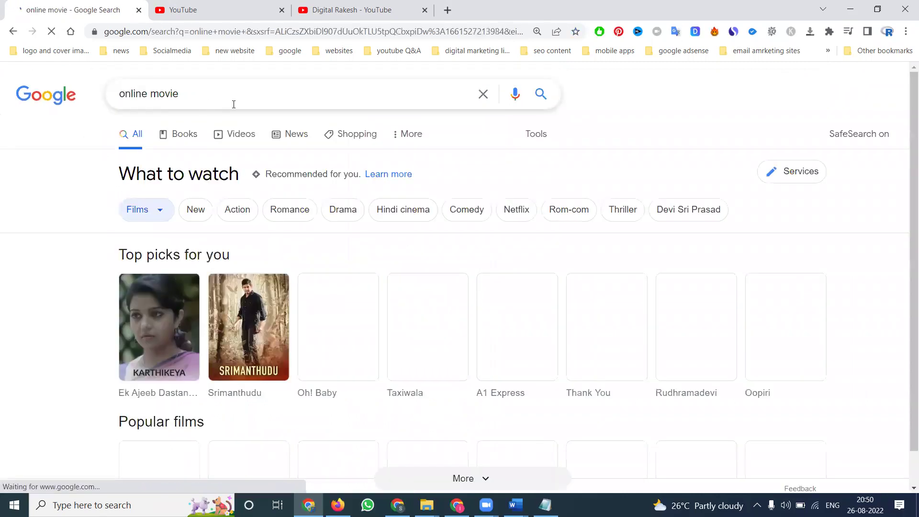
scroll(213, 225, "down", 2)
scroll(213, 225, "down", 4)
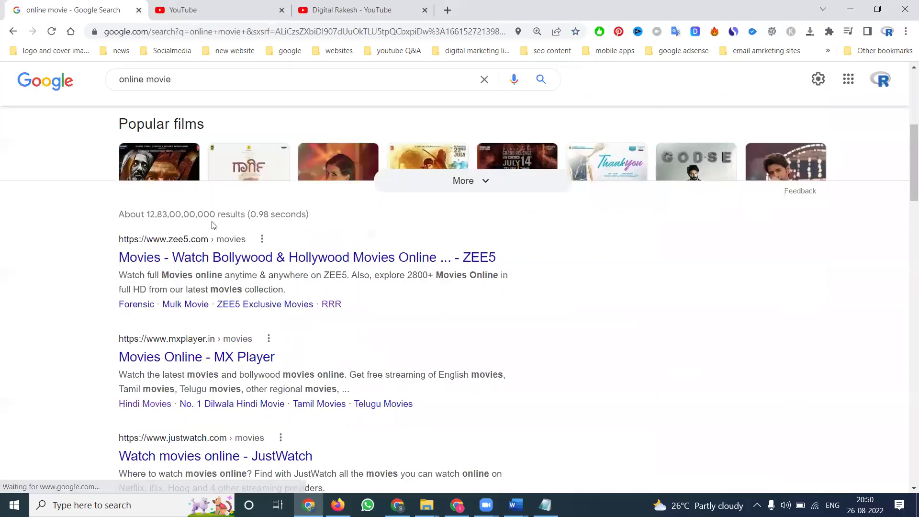
scroll(213, 225, "down", 1)
left_click(381, 199)
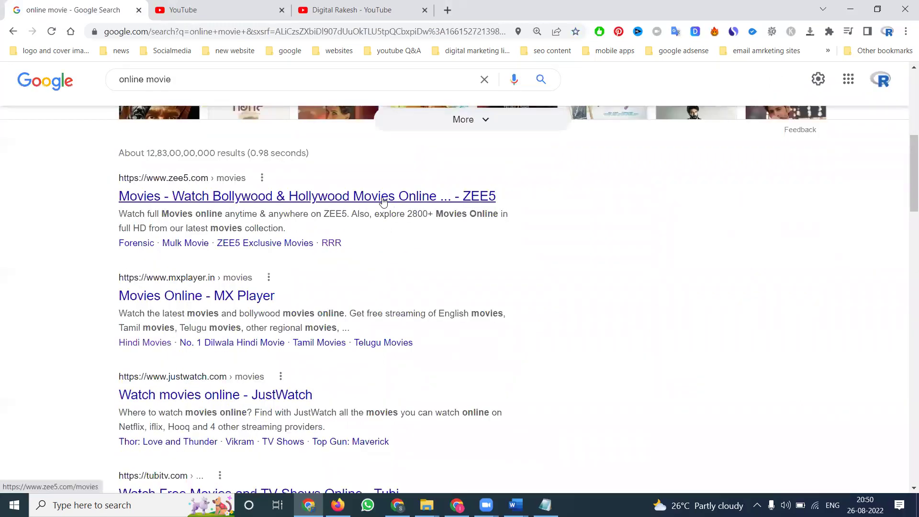
scroll(300, 254, "down", 4)
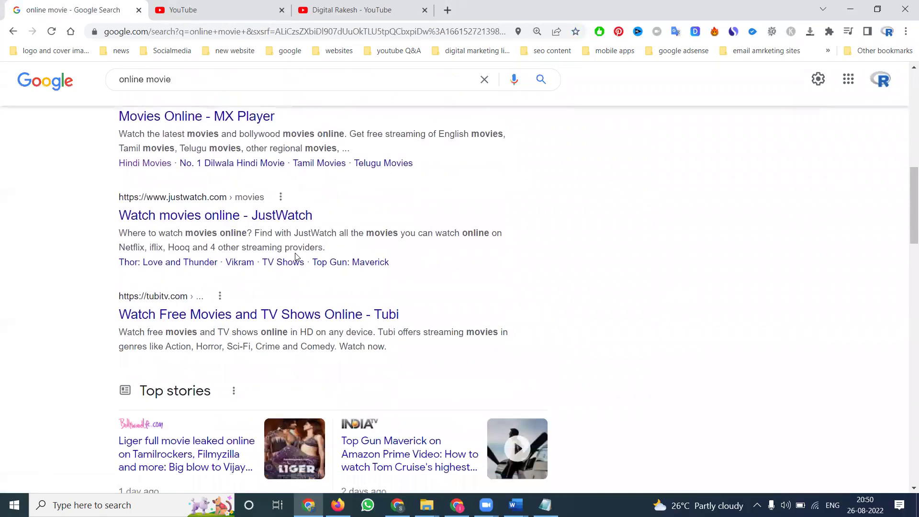
- Search 'online telugu movie' and highlight the MX Player result's description snippet
left_click(147, 79)
type("telugu")
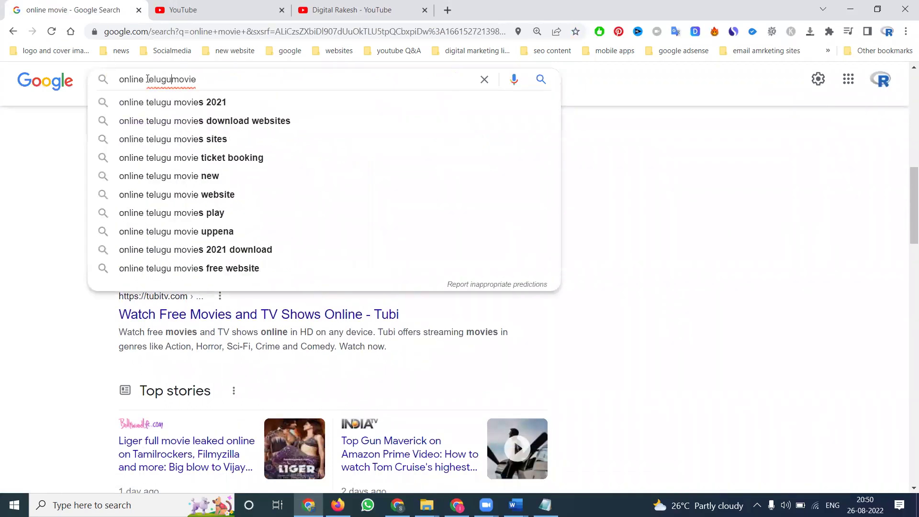
key("Return")
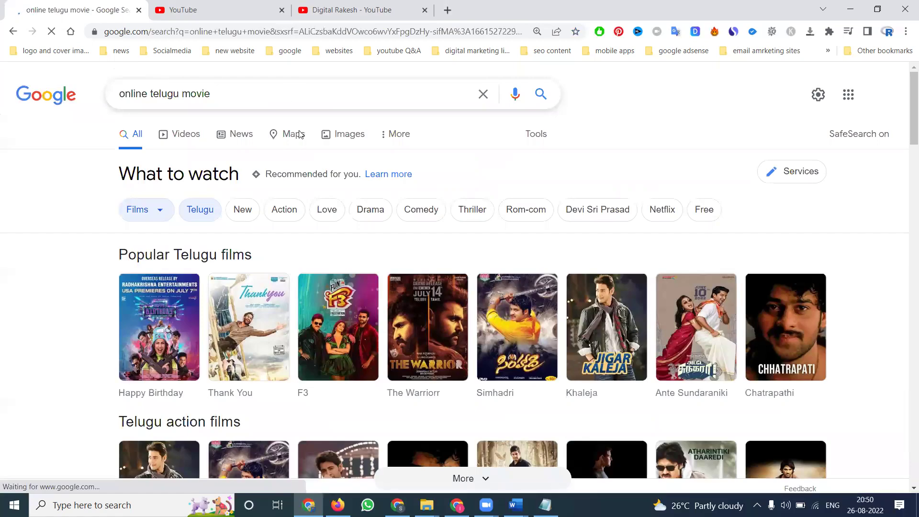
scroll(328, 252, "down", 3)
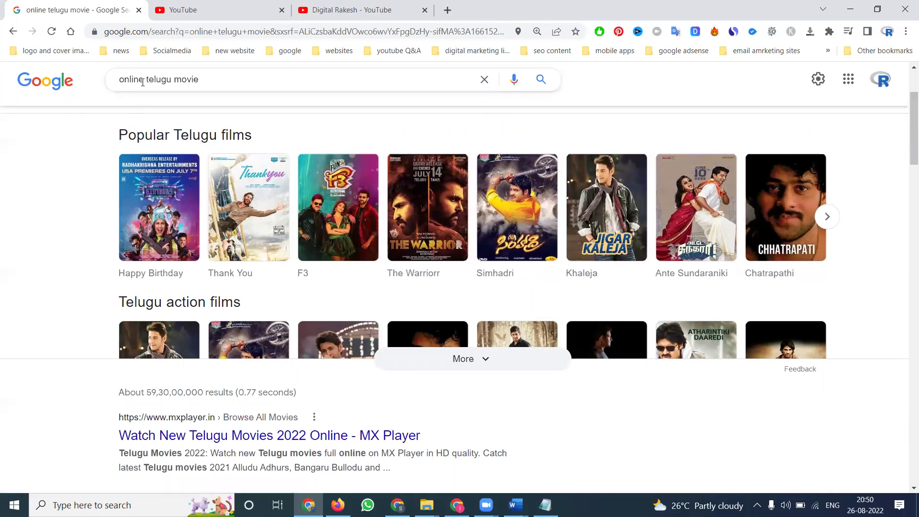
scroll(77, 258, "down", 3)
left_click_drag(112, 256, 425, 256)
left_click_drag(393, 288, 114, 281)
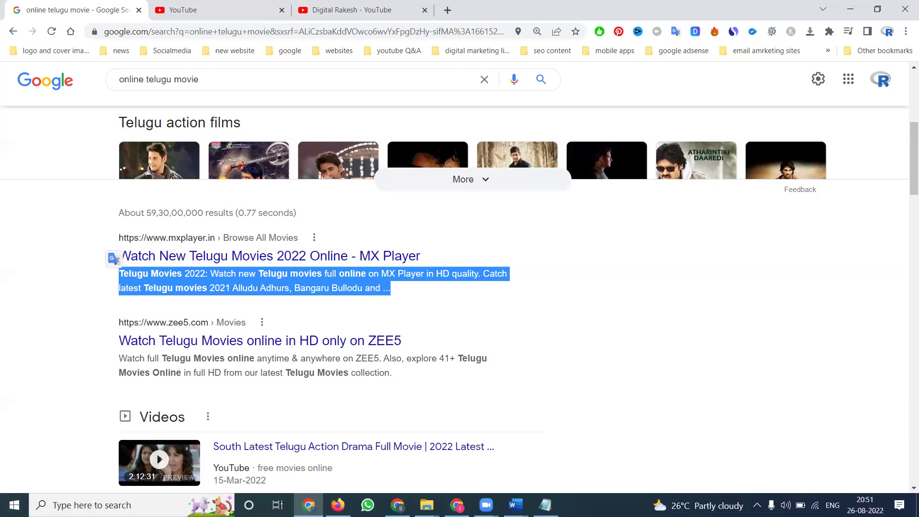
- In the imfit.in page source, select line 9's <title> tag
key("alt+Tab")
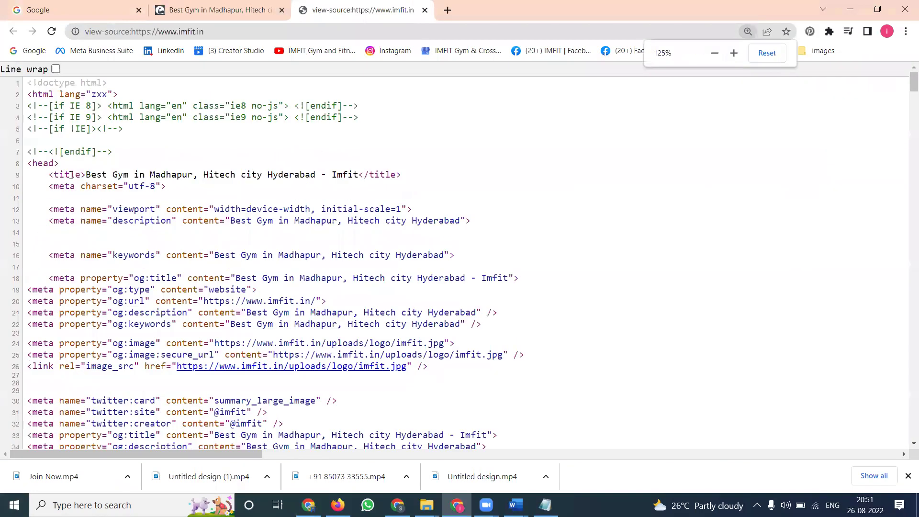
left_click_drag(49, 174, 401, 175)
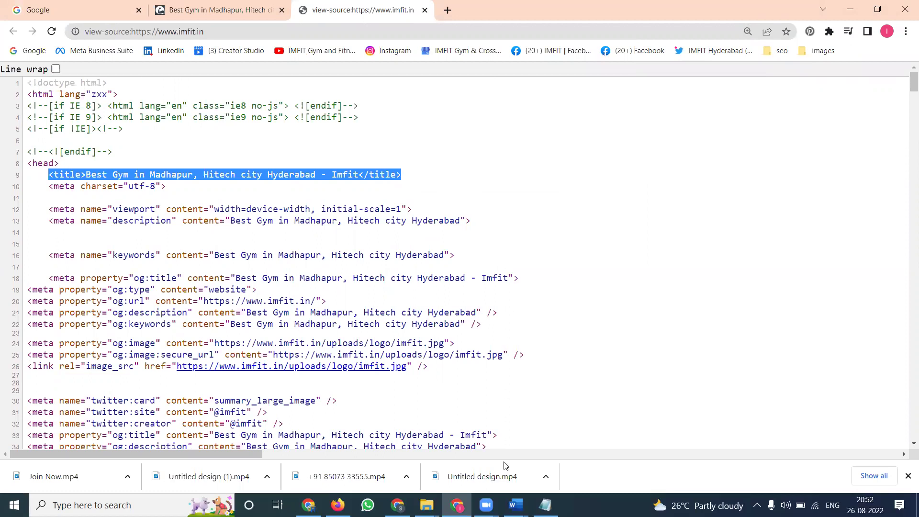
mouse_move(514, 505)
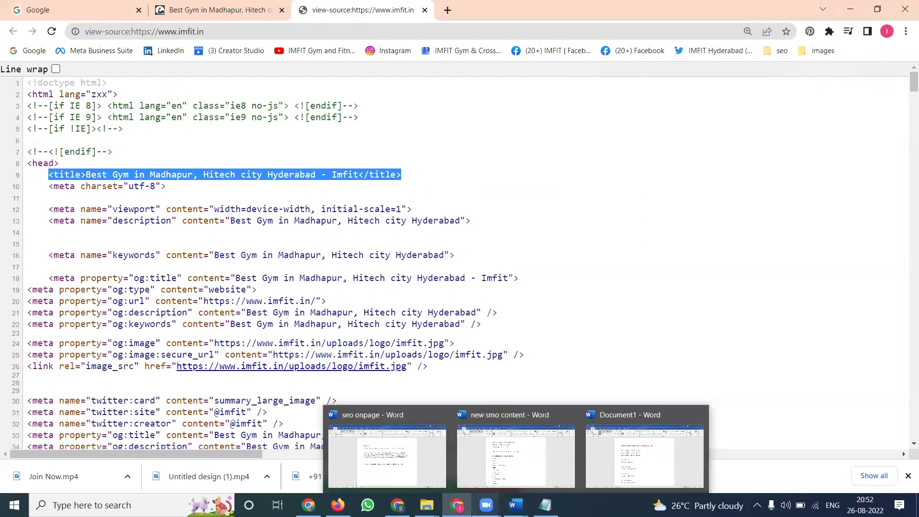
- Bring the 'seo onpage' Word document to the front and scroll to its top
left_click(515, 505)
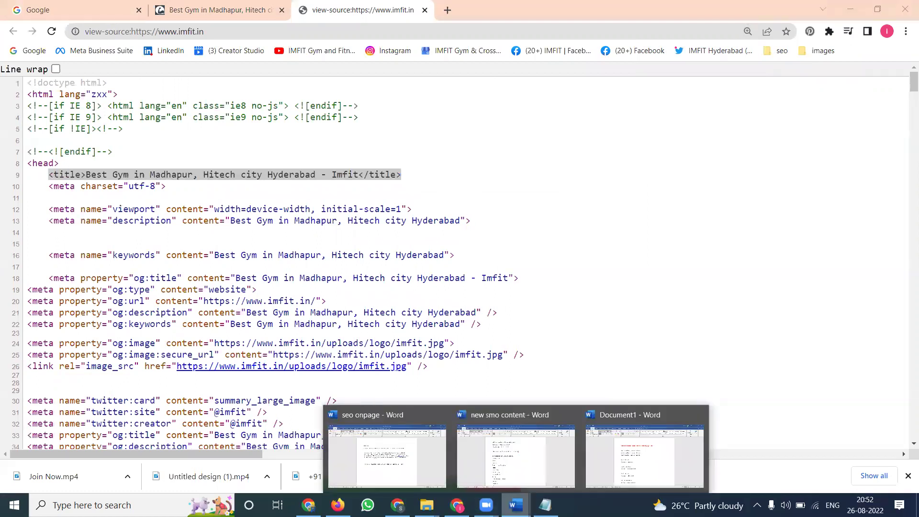
left_click(415, 466)
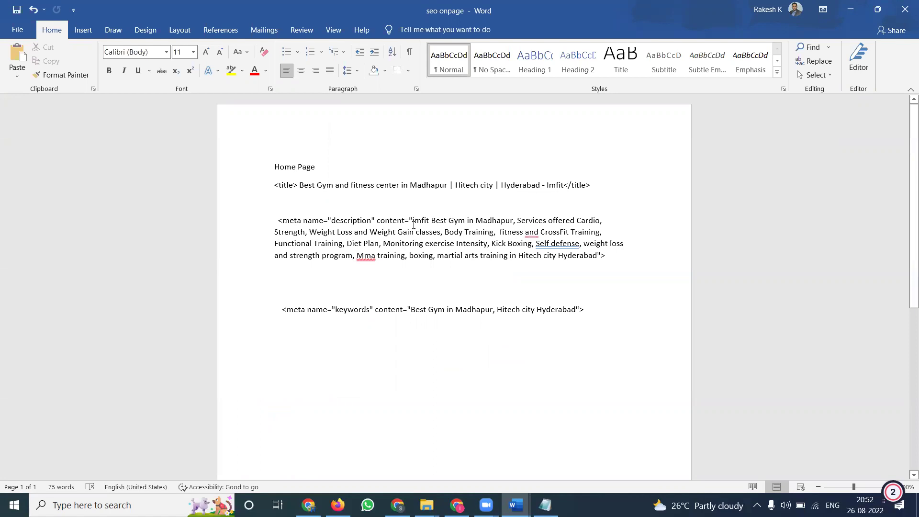
scroll(378, 254, "up", 3, "ctrl")
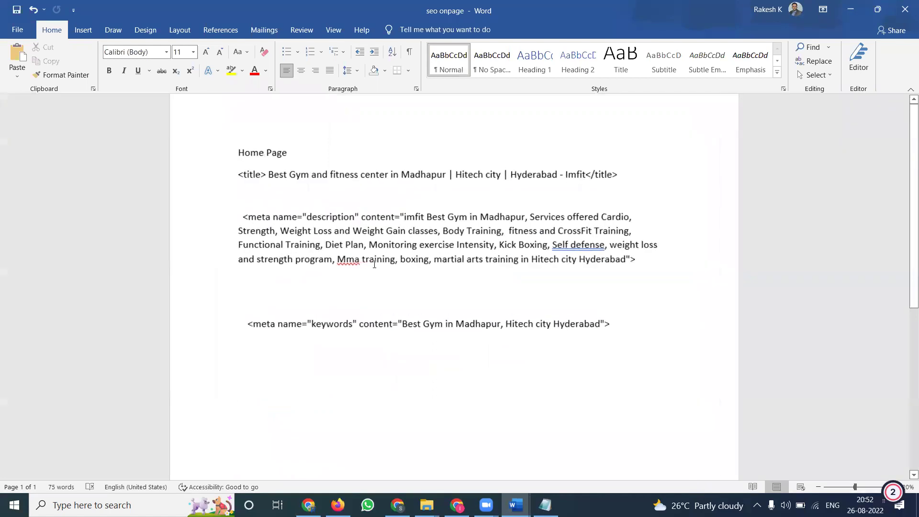
scroll(385, 235, "up", 3, "ctrl")
scroll(393, 216, "up", 2, "ctrl")
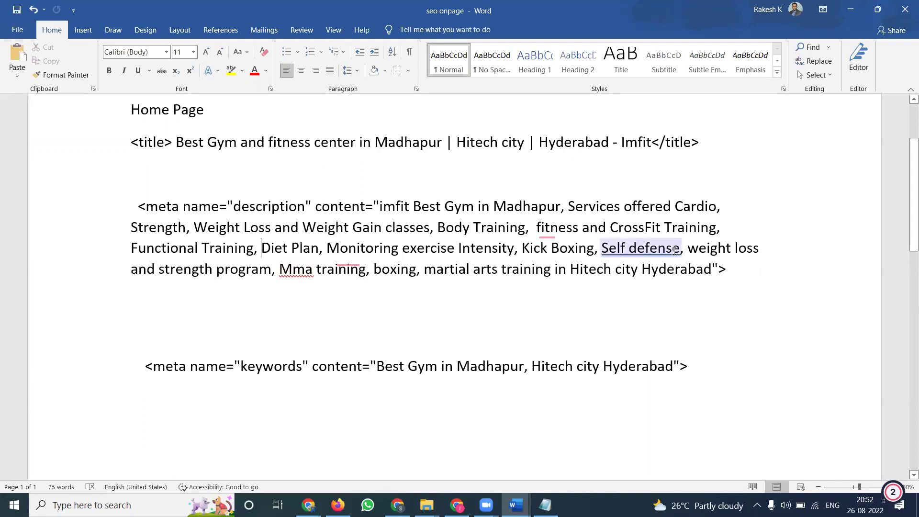
- Delete 'loss and' from the meta description and add a comma after 'Hitech city'
left_click_drag(736, 249, 167, 260)
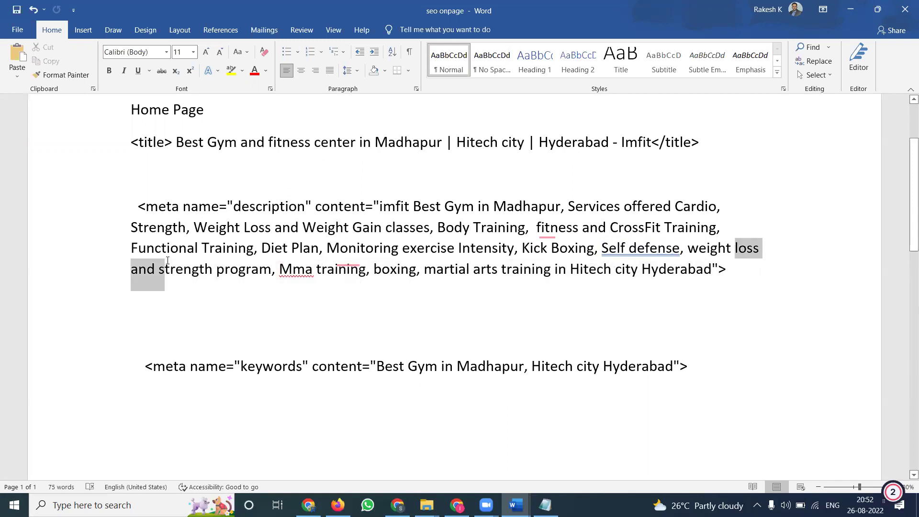
left_click_drag(168, 260, 160, 260)
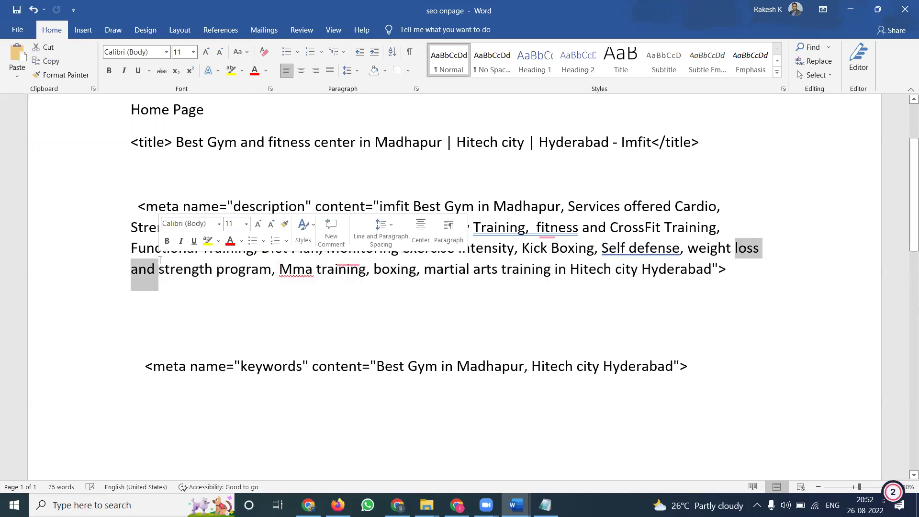
key("Delete")
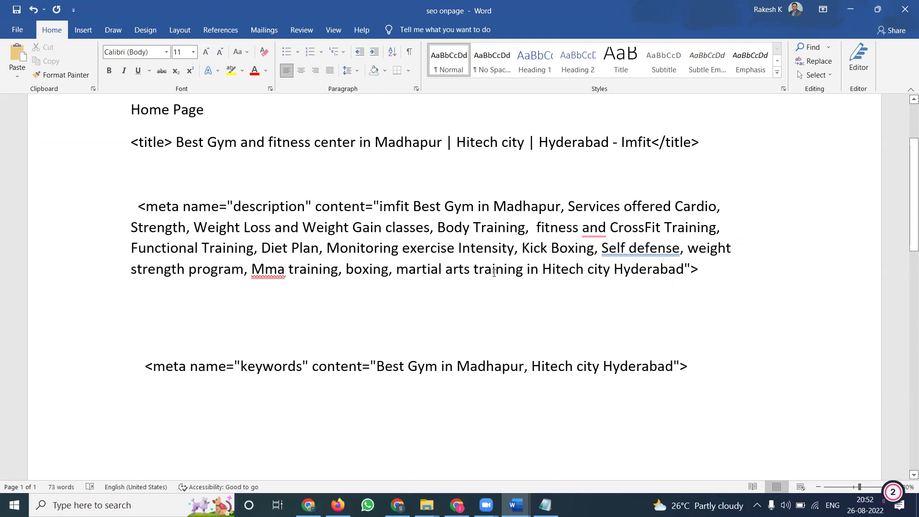
left_click(610, 269)
type(",")
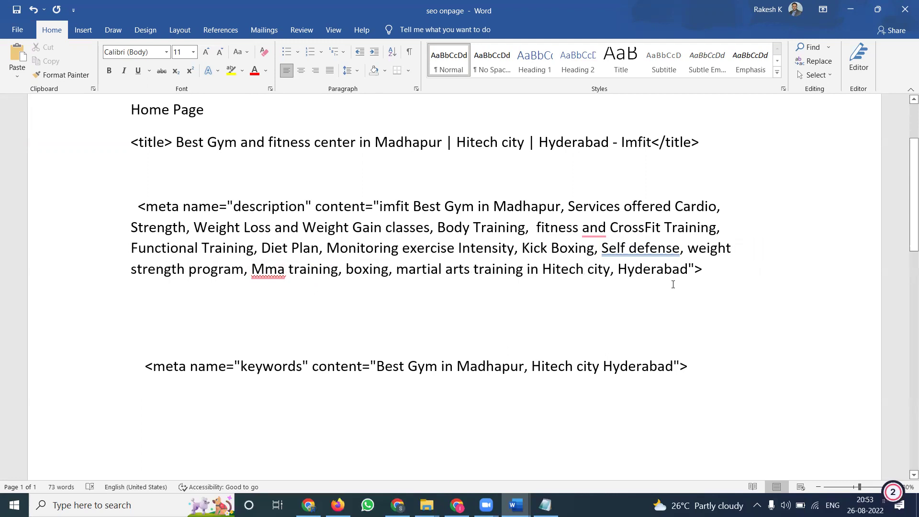
- Replace the keywords content with the description text, minus 'Services offered'
mouse_move(688, 269)
left_mouse_down()
mouse_move(610, 227)
mouse_move(380, 207)
left_mouse_up()
key("ctrl+c")
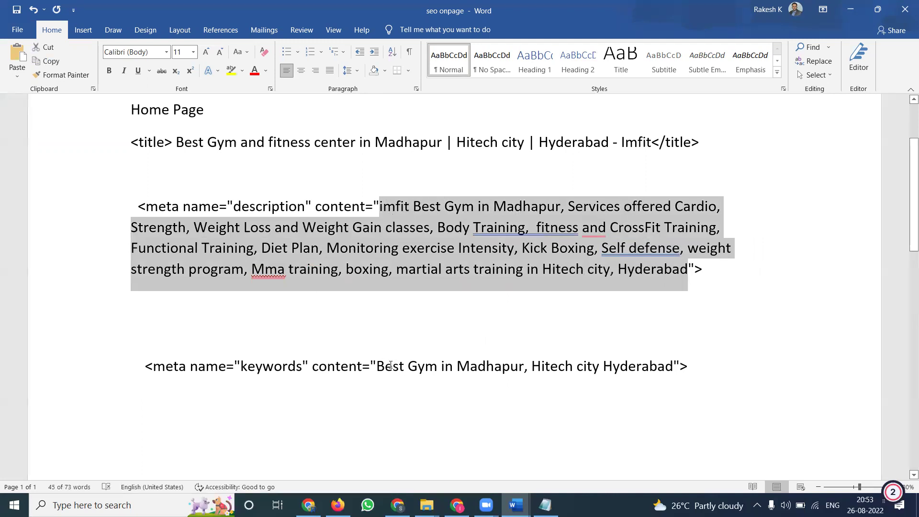
left_click_drag(377, 365, 675, 361)
key("ctrl+v")
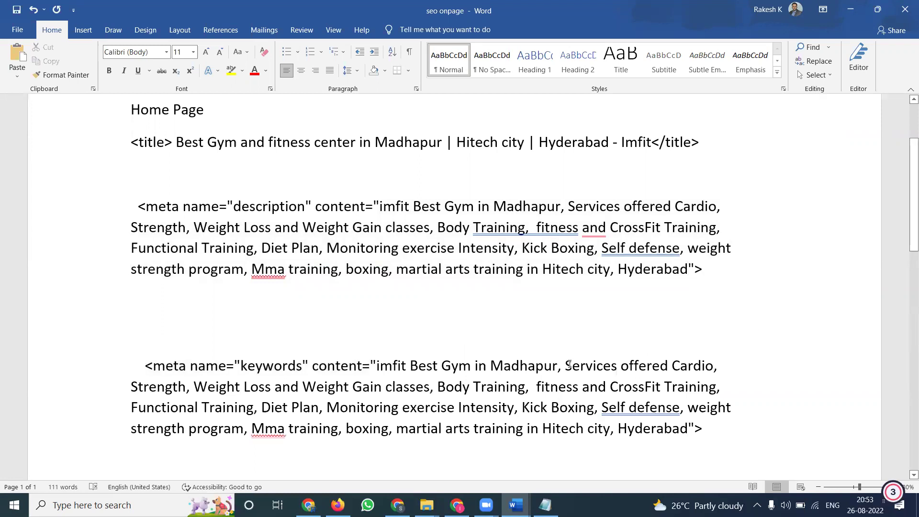
left_click_drag(565, 366, 652, 368)
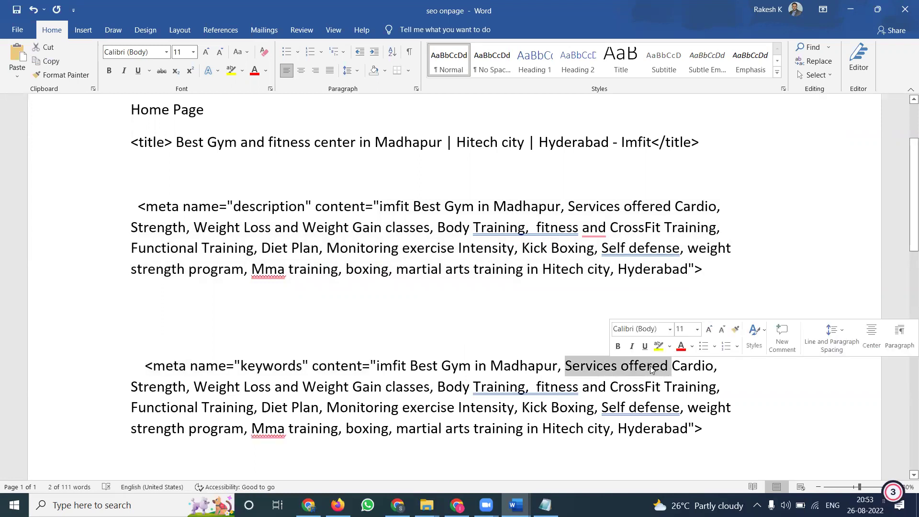
key("Delete")
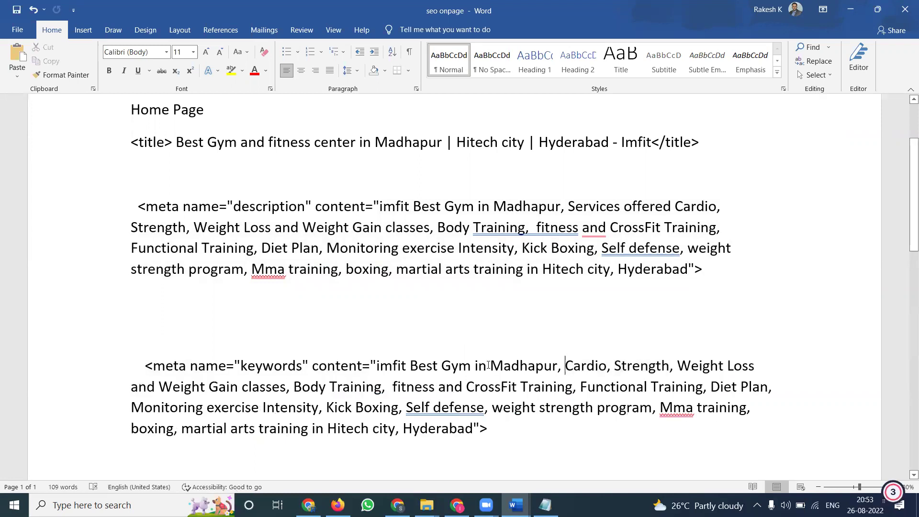
- Remove 'in' before Madhapur and 'Best' after imfit, adding a comma
left_click(488, 366)
key("BackSpace")
key("BackSpace")
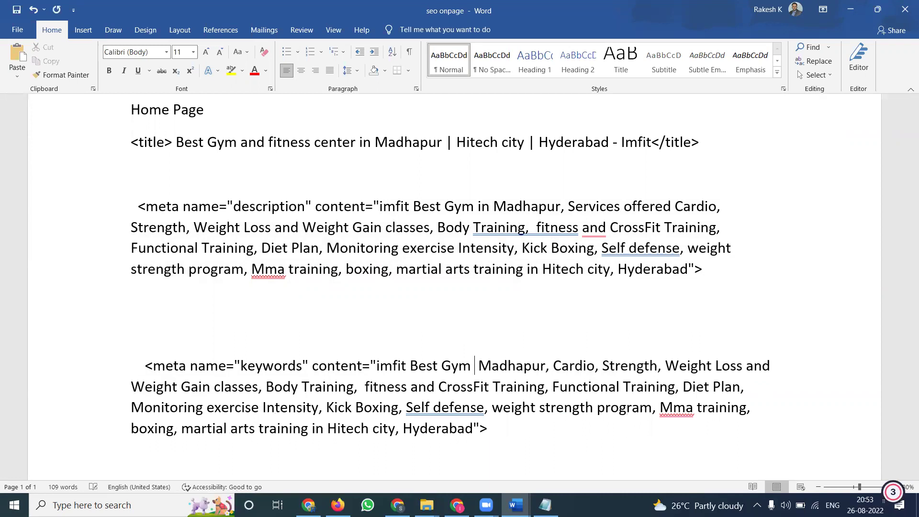
key("BackSpace")
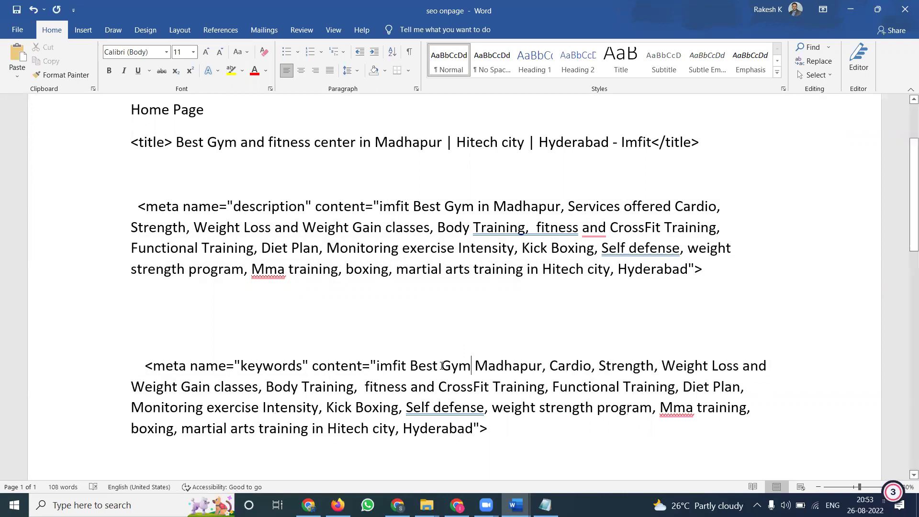
key("BackSpace")
key("BackSpace")
key("BackSpace")
key("BackSpace")
key("BackSpace")
key("BackSpace")
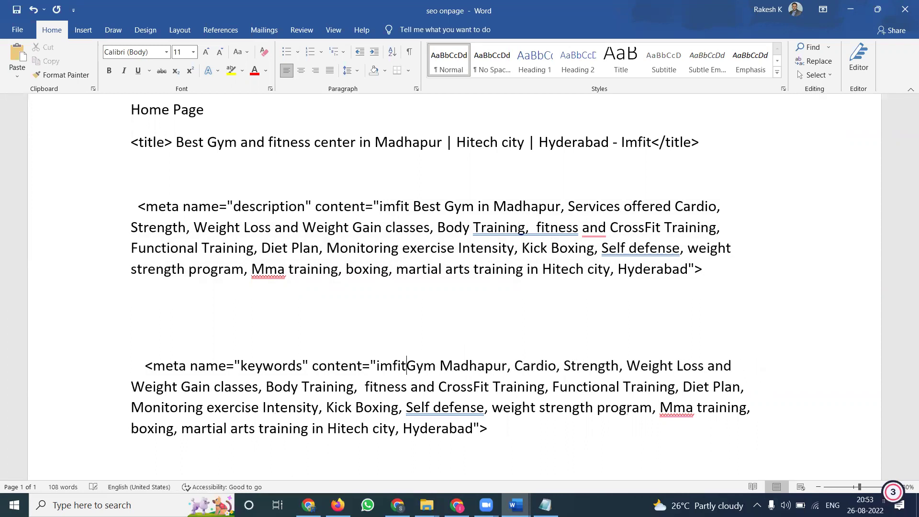
type(",")
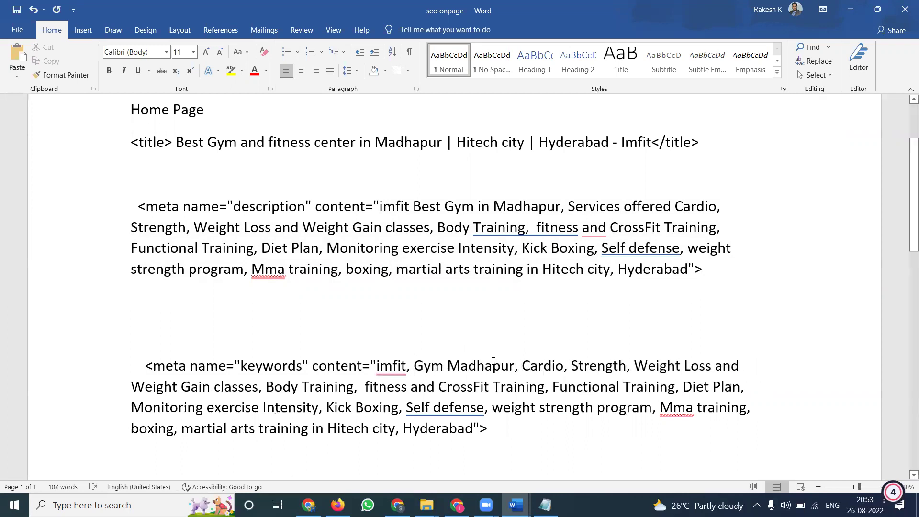
- Move 'Gym' after Madhapur and replace 'in' before Hitech city with a comma
left_click_drag(448, 365, 415, 365)
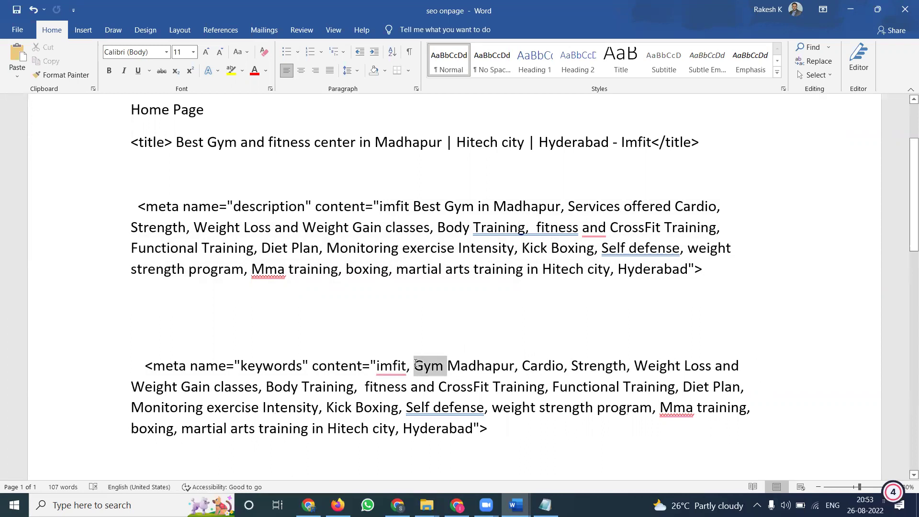
key("Delete")
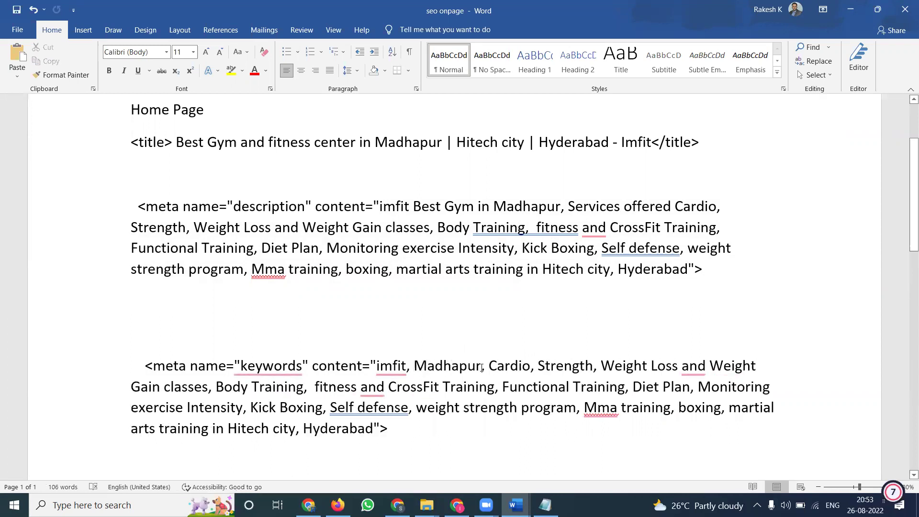
type("Gym")
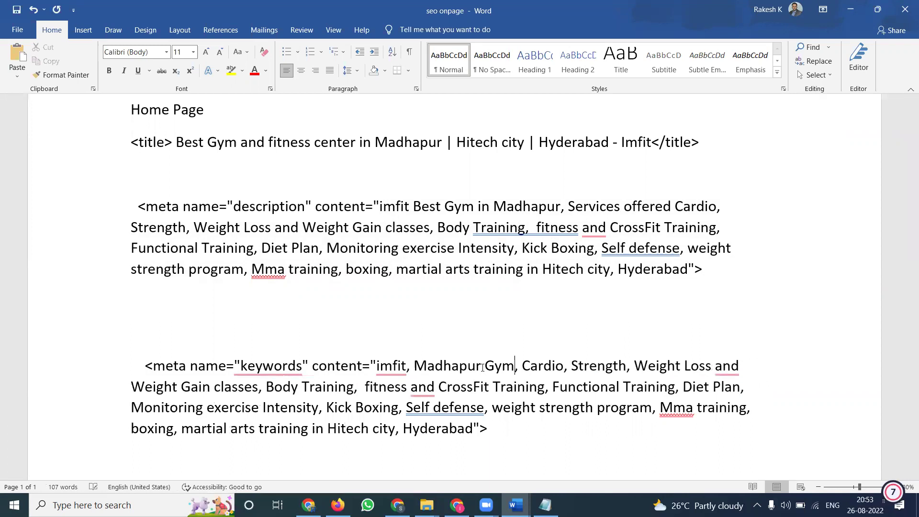
left_click(325, 425)
key("BackSpace")
key("BackSpace")
key("BackSpace")
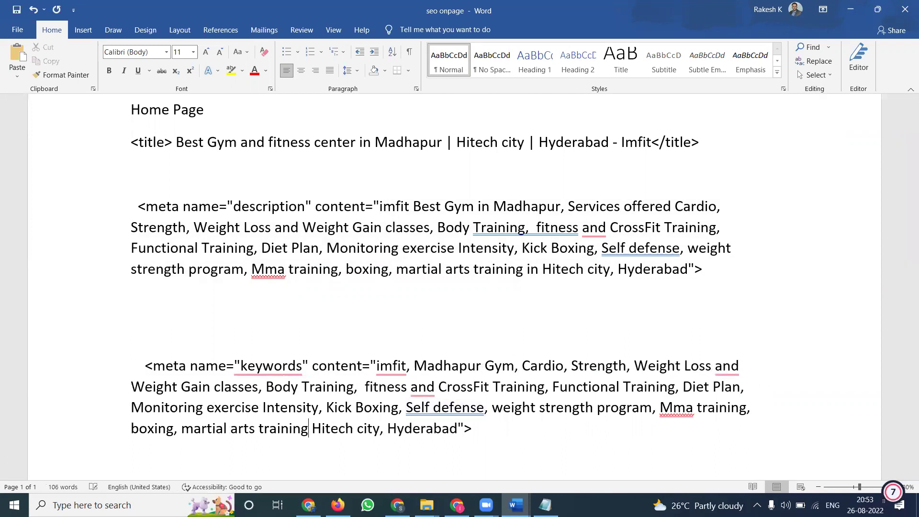
type(",")
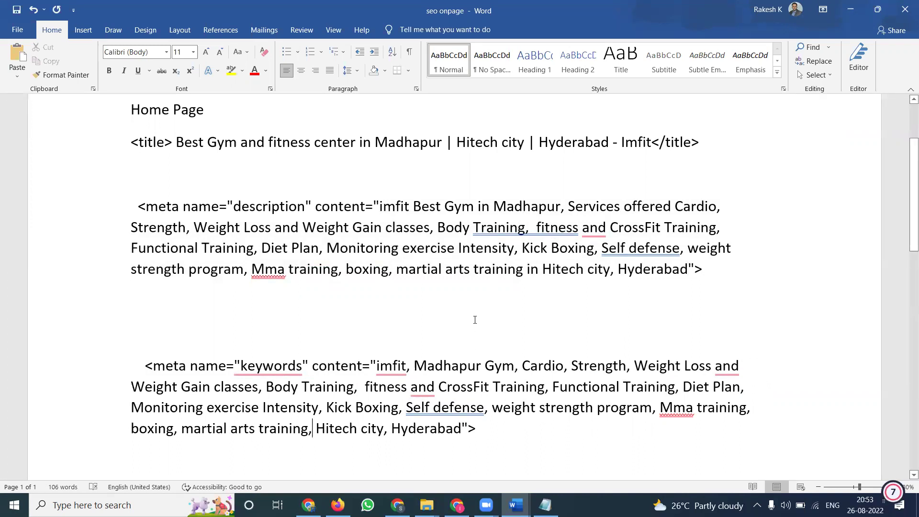
mouse_move(308, 505)
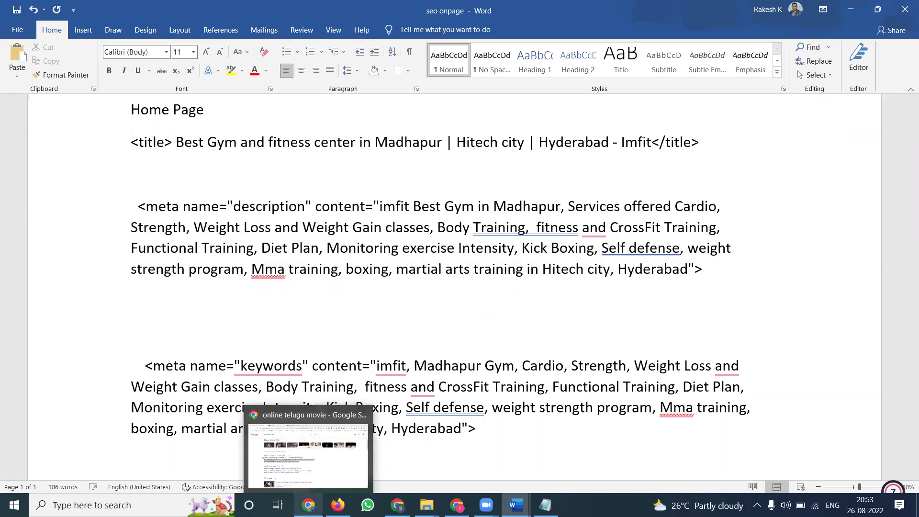
left_click(308, 450)
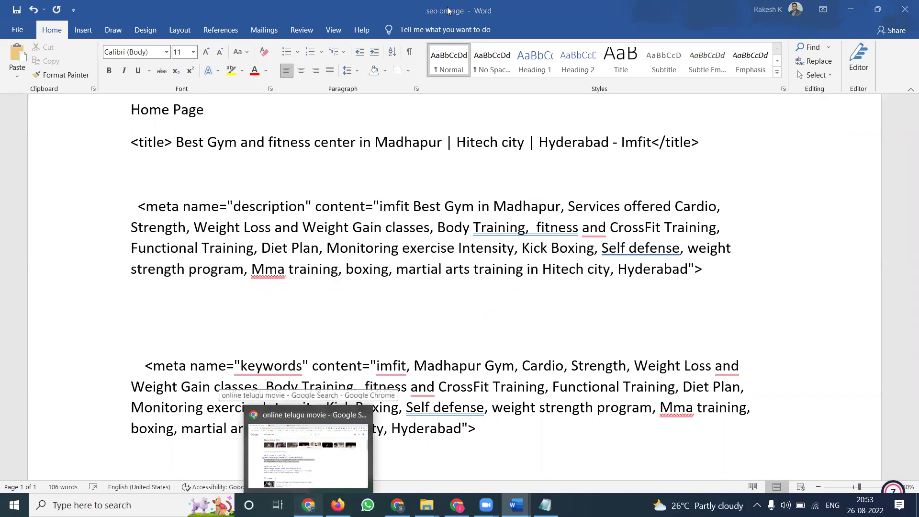
- On rakeshtechsolutions.com, download the SEO On Page Optimization Techniques Tutorial 2019 from Study Materials
type("ra")
key("Return")
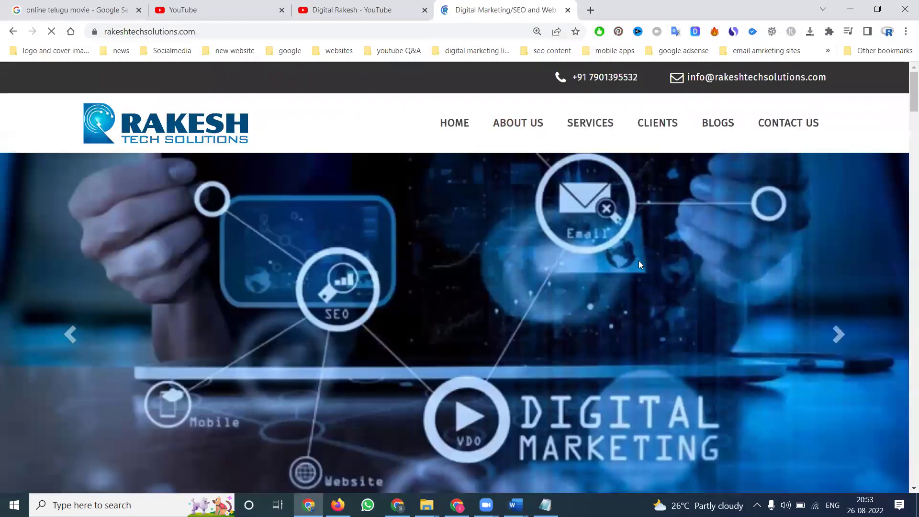
scroll(640, 264, "down", 5)
scroll(640, 263, "down", 5)
scroll(641, 263, "down", 5)
scroll(641, 264, "down", 5)
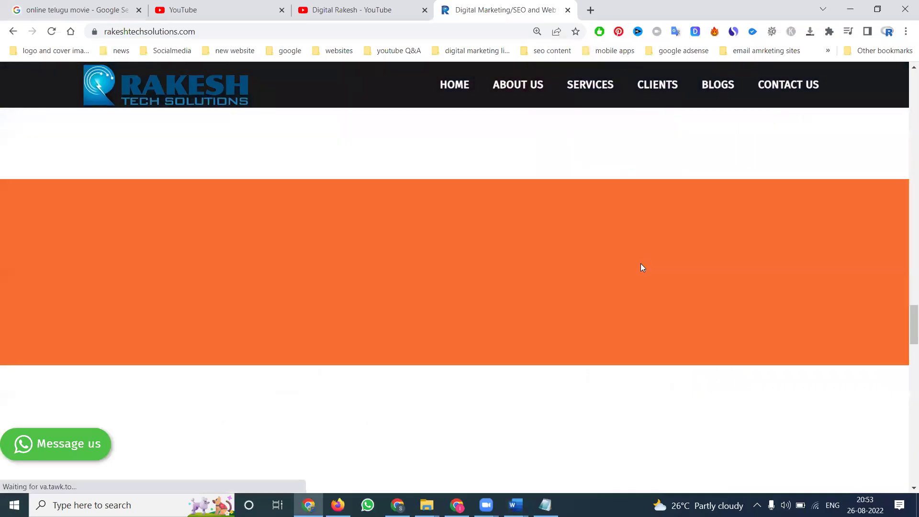
scroll(642, 267, "down", 5)
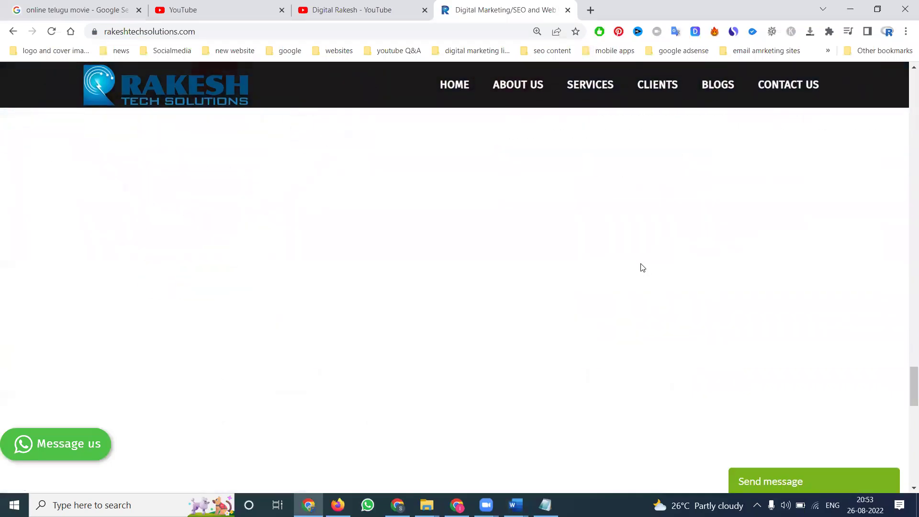
scroll(642, 268, "down", 5)
left_click(301, 365)
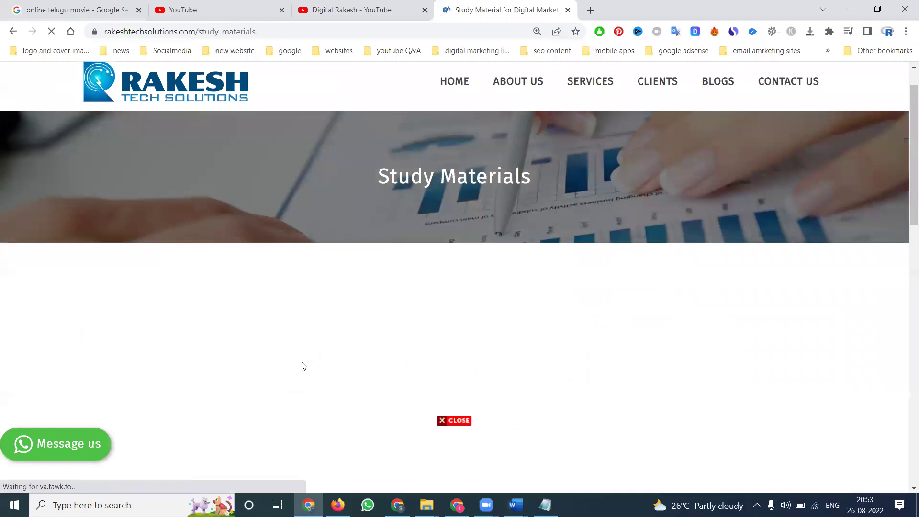
scroll(302, 365, "down", 5)
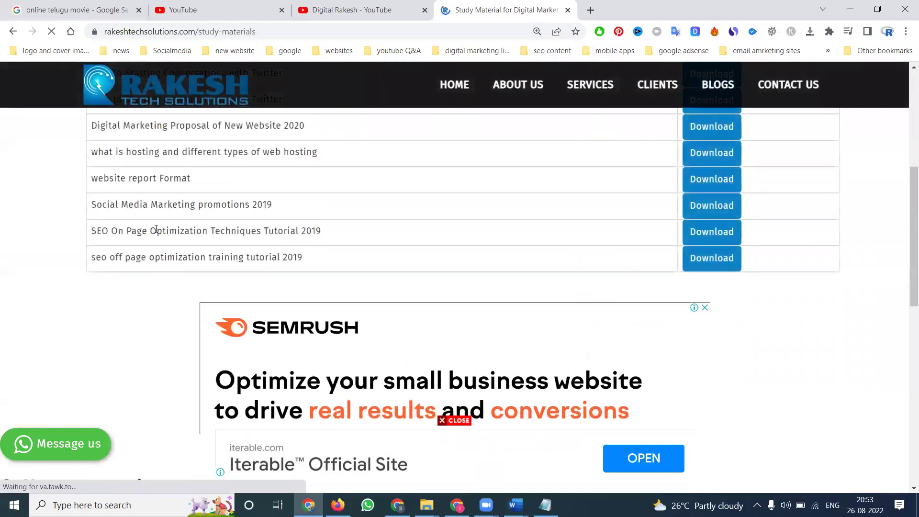
left_click(723, 231)
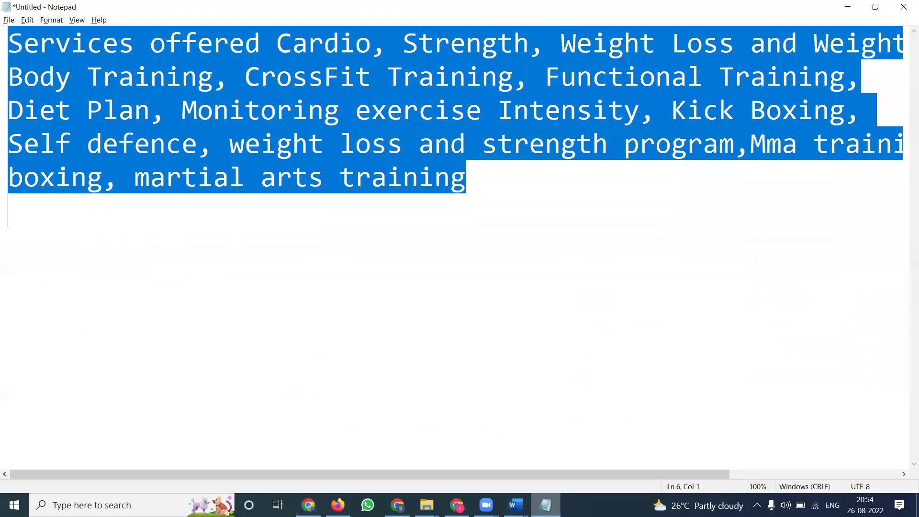
- In Document1, turn the keyword lines below the red heading into a numbered list
left_click(546, 503)
mouse_move(514, 505)
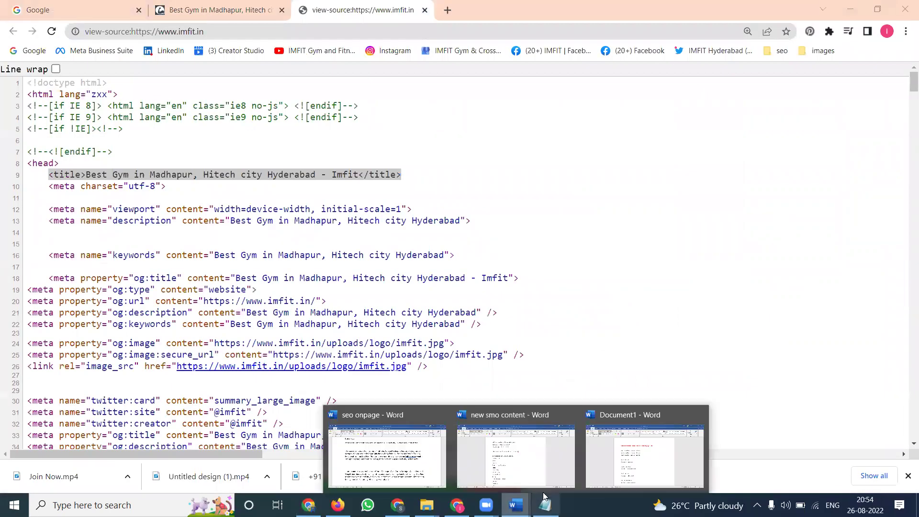
left_click(645, 460)
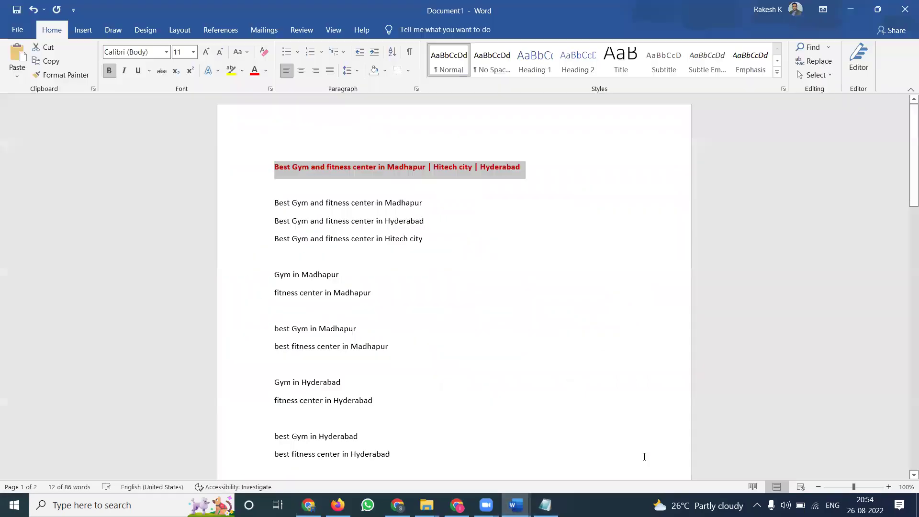
left_click(303, 181)
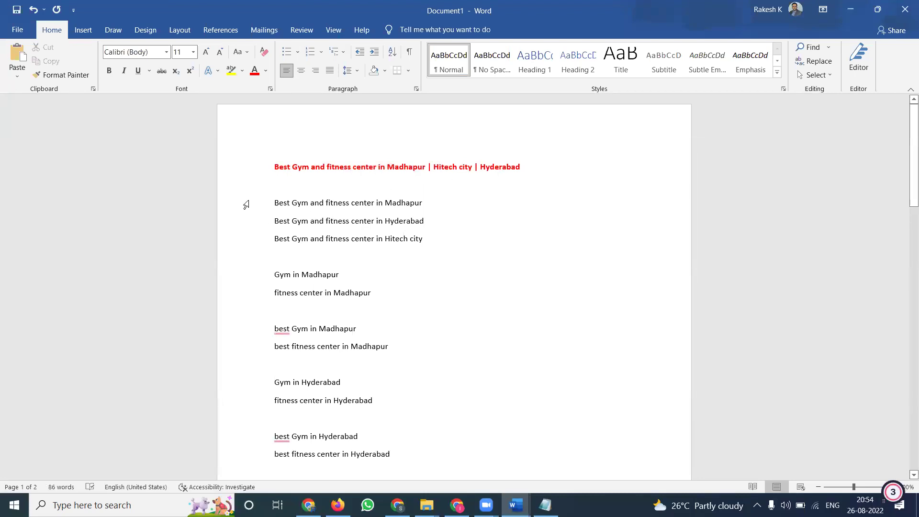
mouse_move(246, 202)
left_mouse_down()
mouse_move(264, 487)
mouse_move(271, 402)
left_mouse_up()
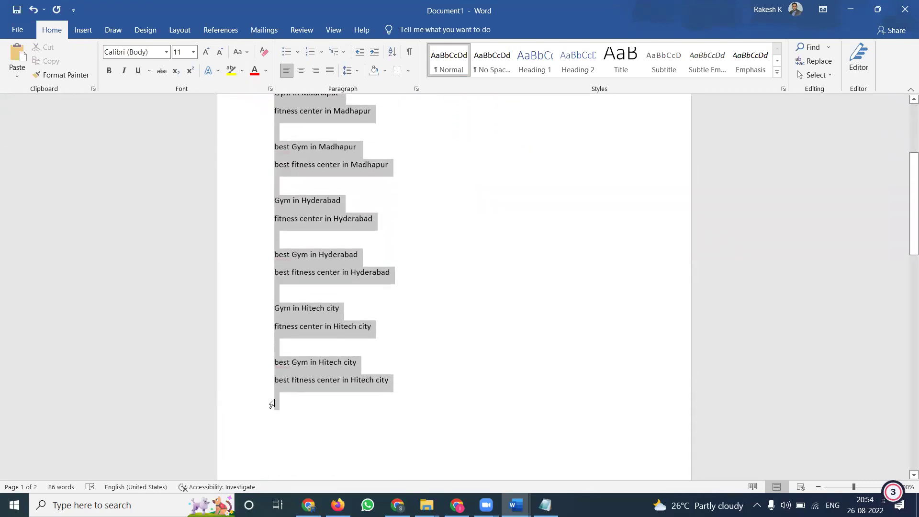
left_click(309, 52)
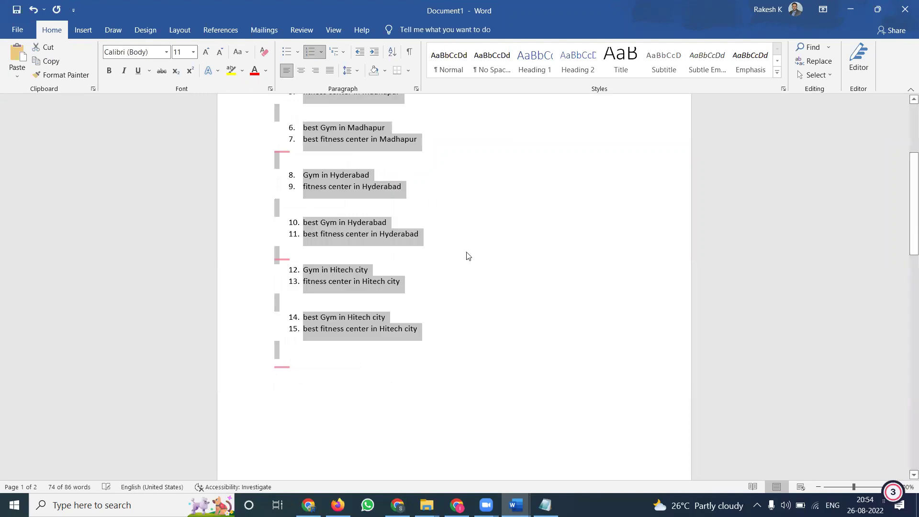
left_click(468, 261)
- Delete the blank lines above 'best Gym in Madhapur' and after item 7
scroll(468, 259, "up", 2)
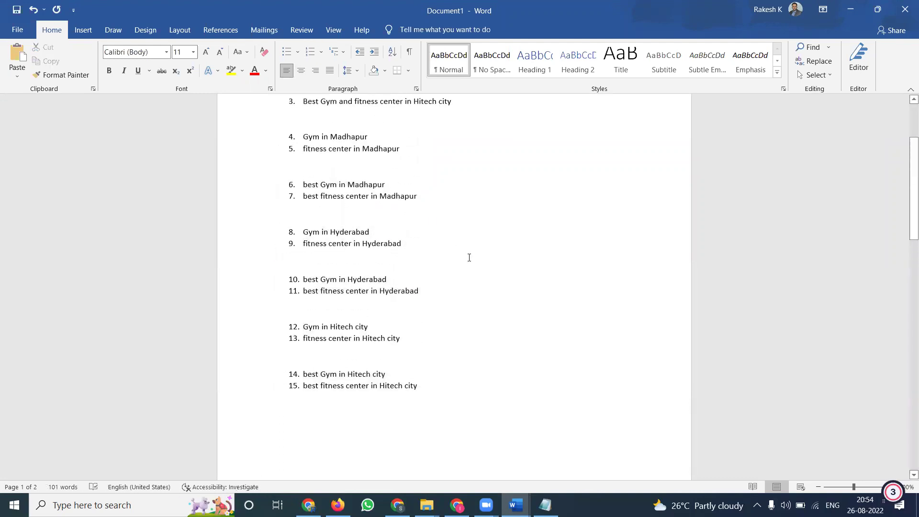
scroll(468, 259, "up", 3)
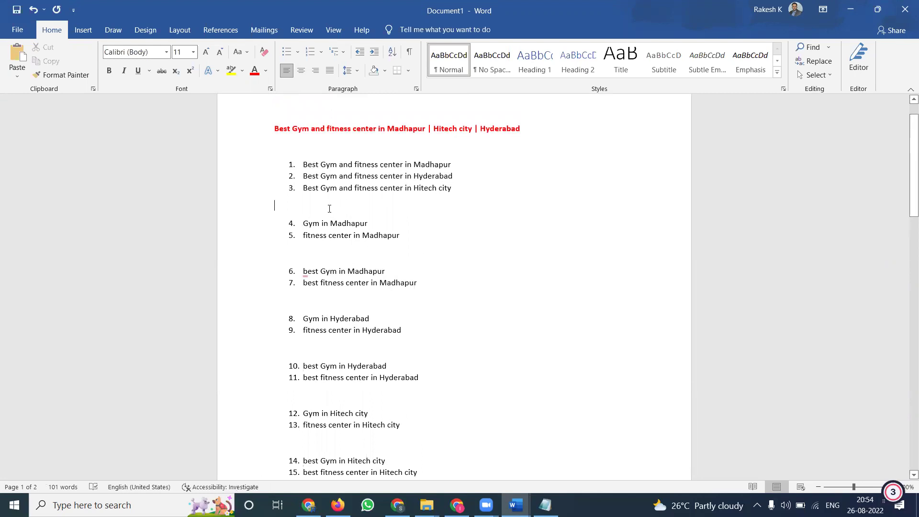
key("Delete")
left_click(293, 226)
key("Delete")
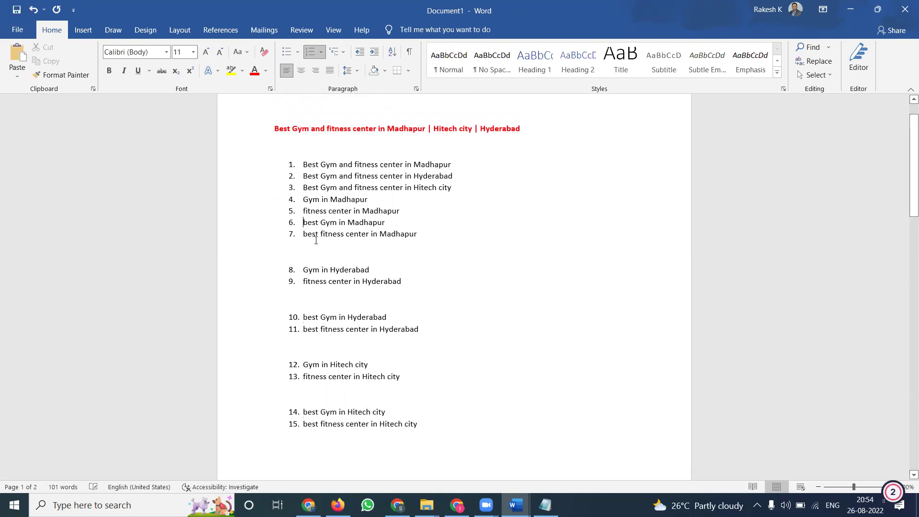
left_click(313, 252)
key("Delete")
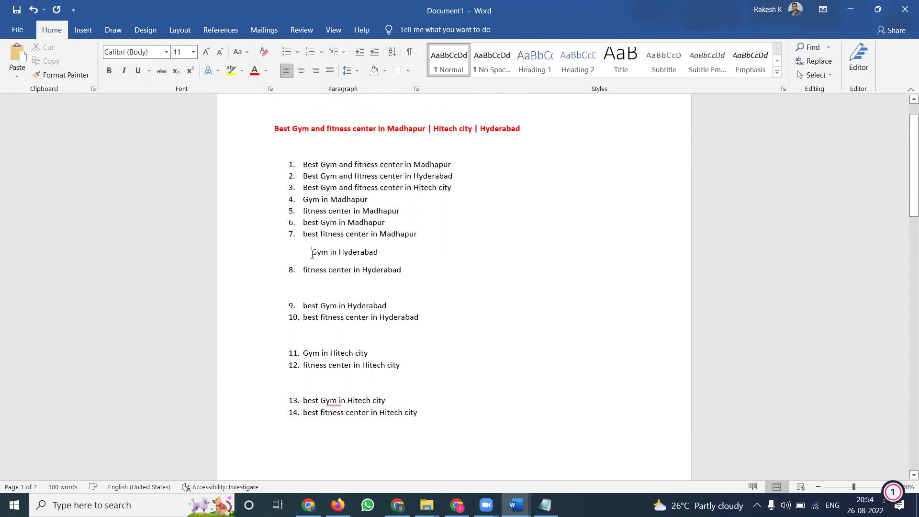
key("ctrl+z")
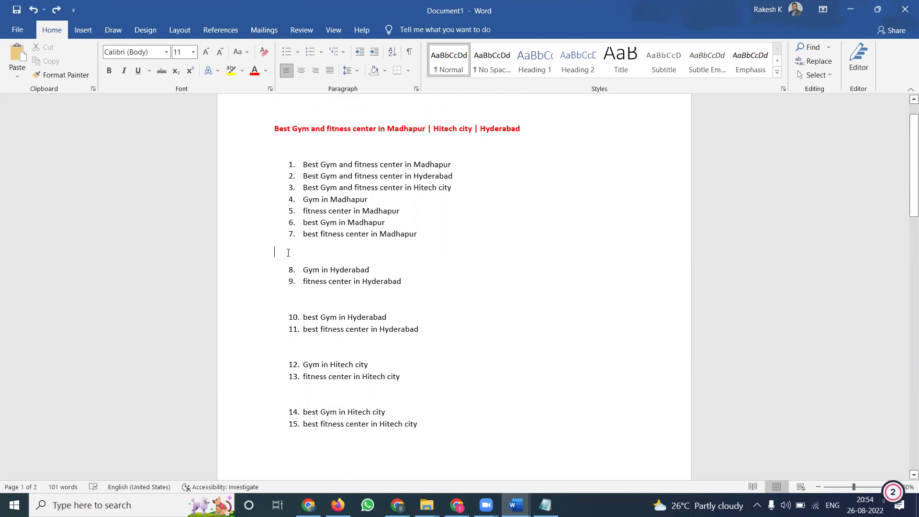
key("Delete")
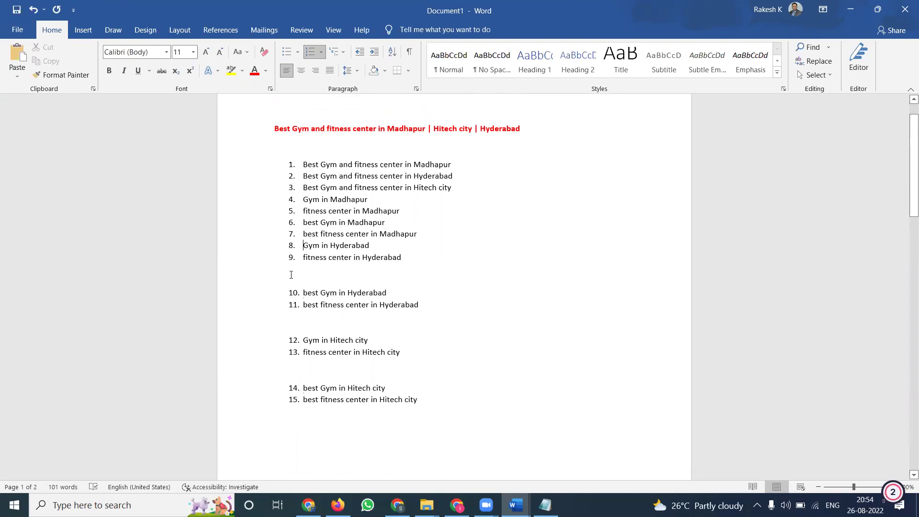
- Delete the blank lines after items 9 and 11, and mark the gap before item 14
left_click(291, 274)
key("Delete")
left_click(289, 293)
key("Delete")
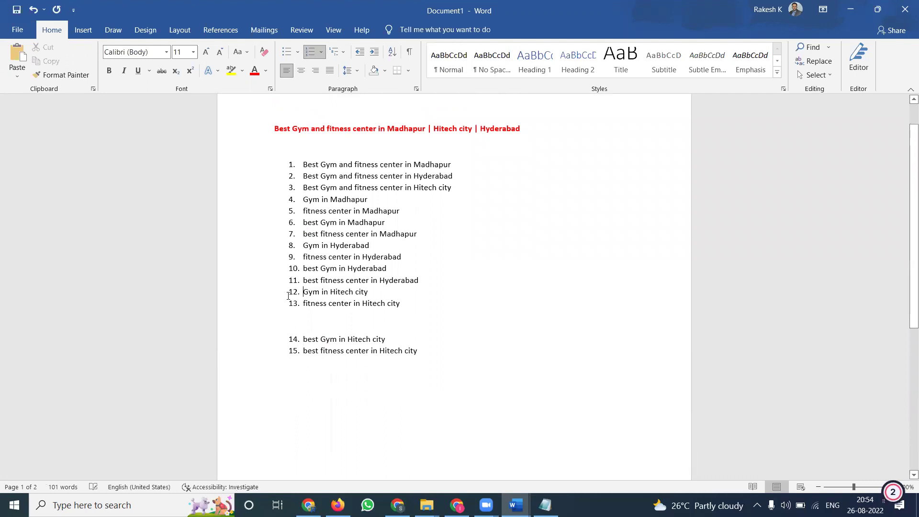
left_click_drag(282, 316, 281, 328)
- Delete the blank lines before item 14, then select item 15, 'best fitness center in Hitech city'
key("Delete")
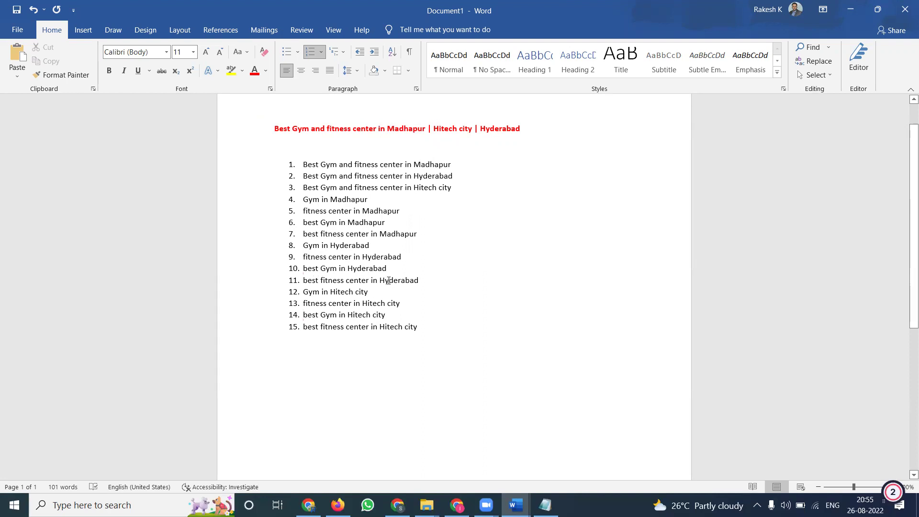
left_click_drag(423, 325, 304, 327)
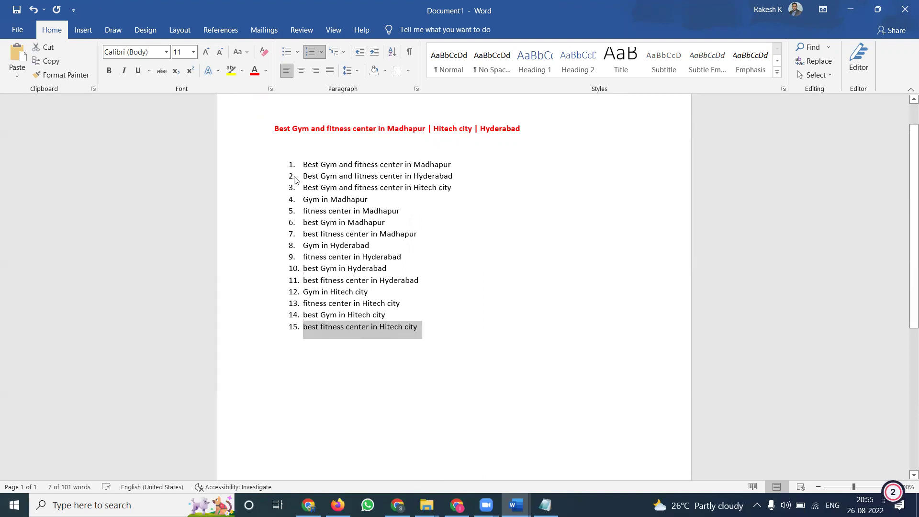
- Google 'best fitness center in Hitech city' with the pasted list number stripped
key("alt+Tab")
type("15.\tbest fitness center in Hitech city")
key("Return")
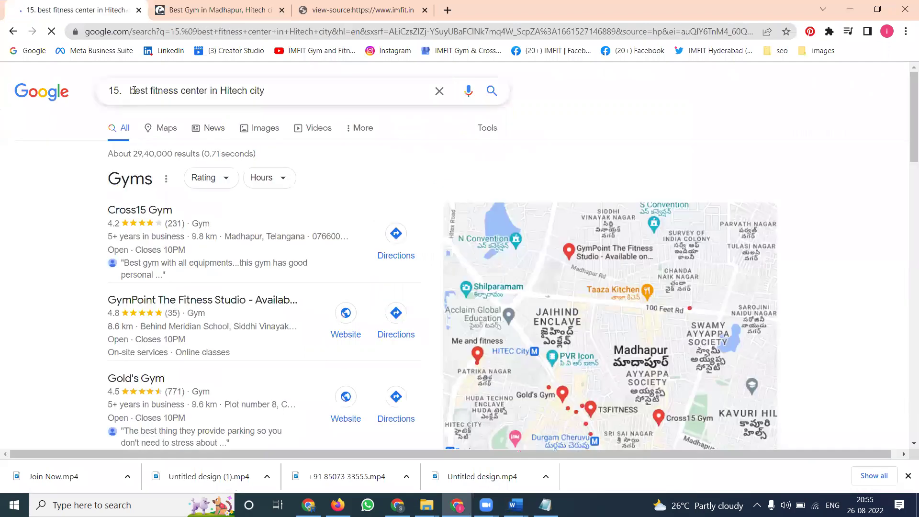
left_click(127, 91)
key("BackSpace")
key("BackSpace")
key("BackSpace")
key("BackSpace")
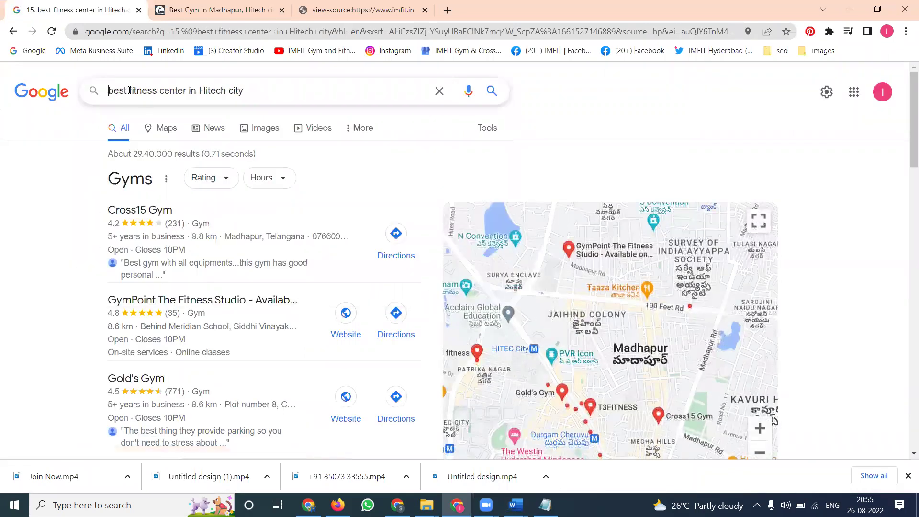
key("Return")
scroll(41, 226, "down", 5)
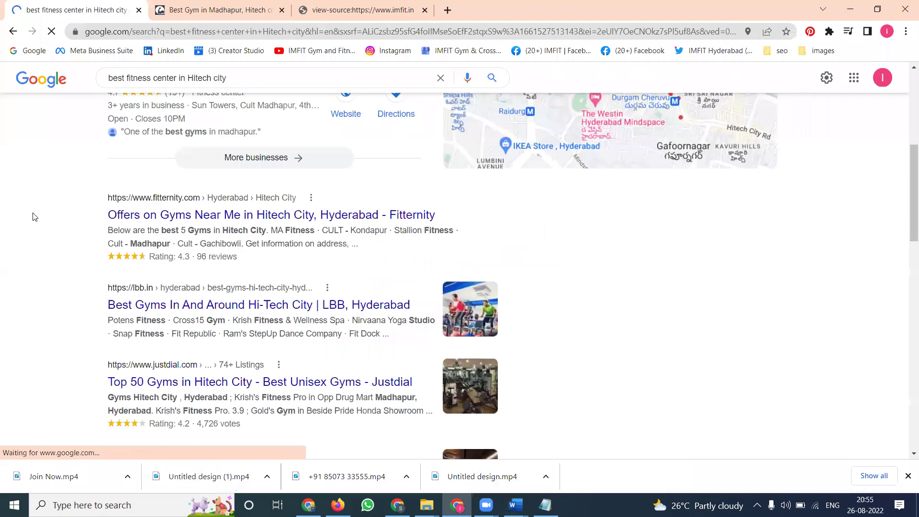
scroll(86, 134, "down", 2)
scroll(93, 209, "up", 2)
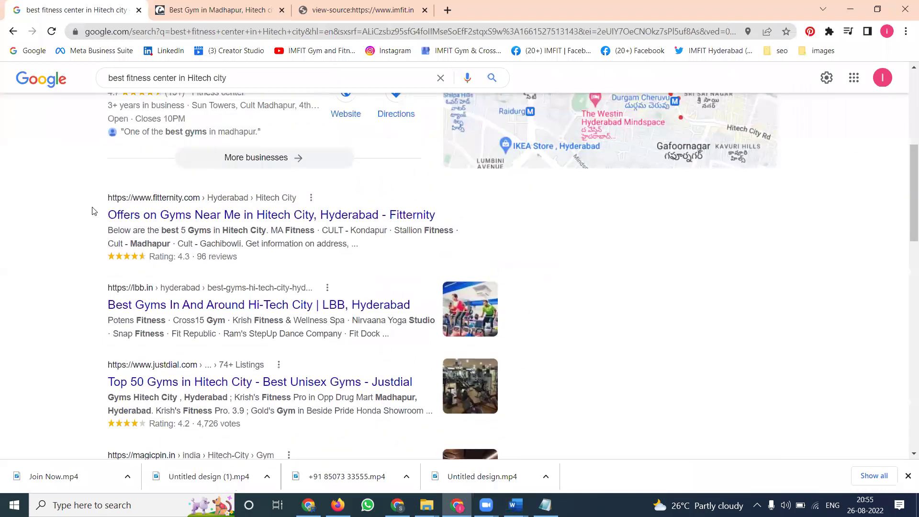
- Compare the ranking in an Incognito window, then close it and return to Google's homepage
triple_click(182, 79)
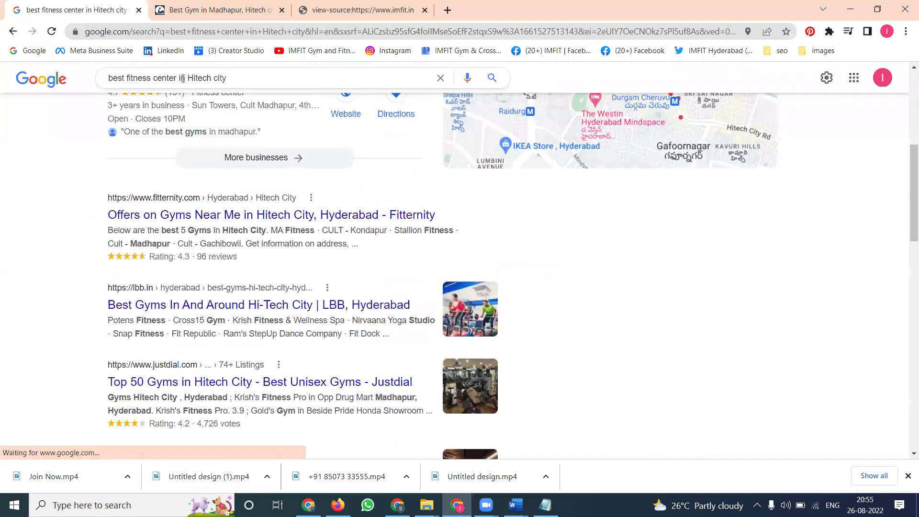
left_click(906, 31)
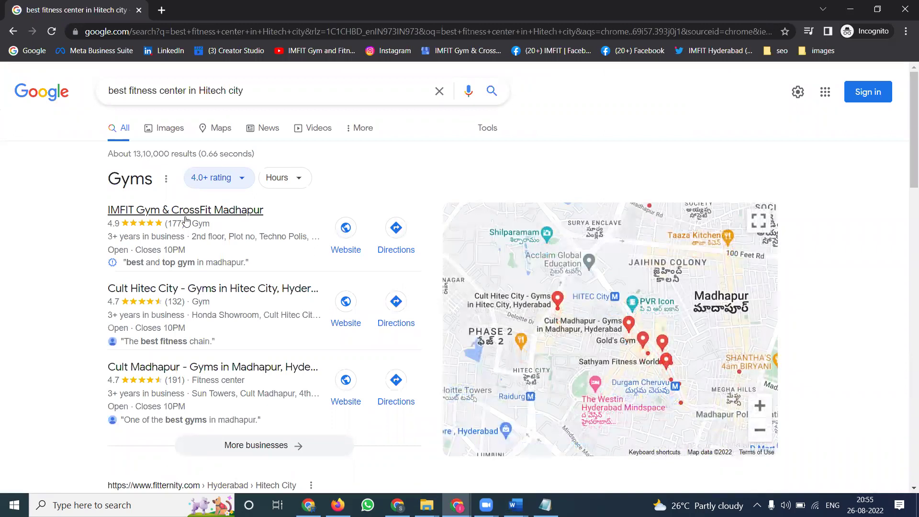
scroll(86, 220, "down", 5)
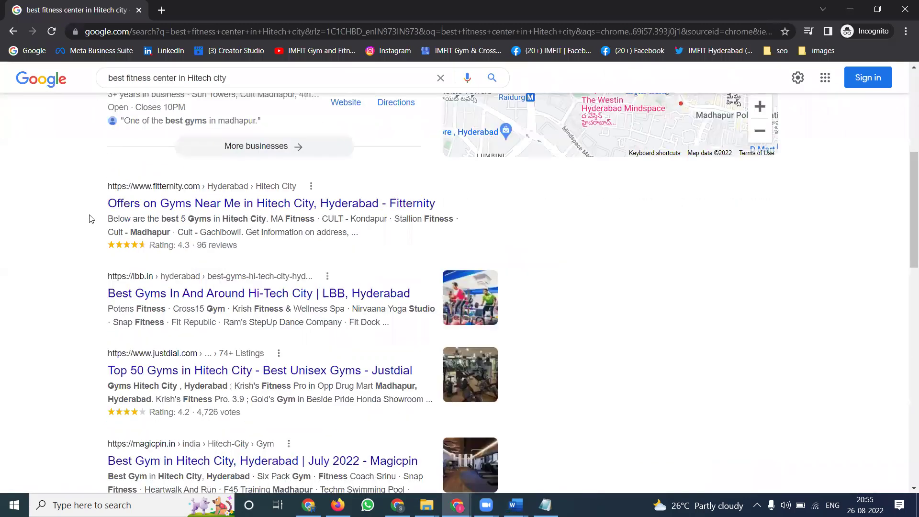
scroll(113, 223, "down", 3)
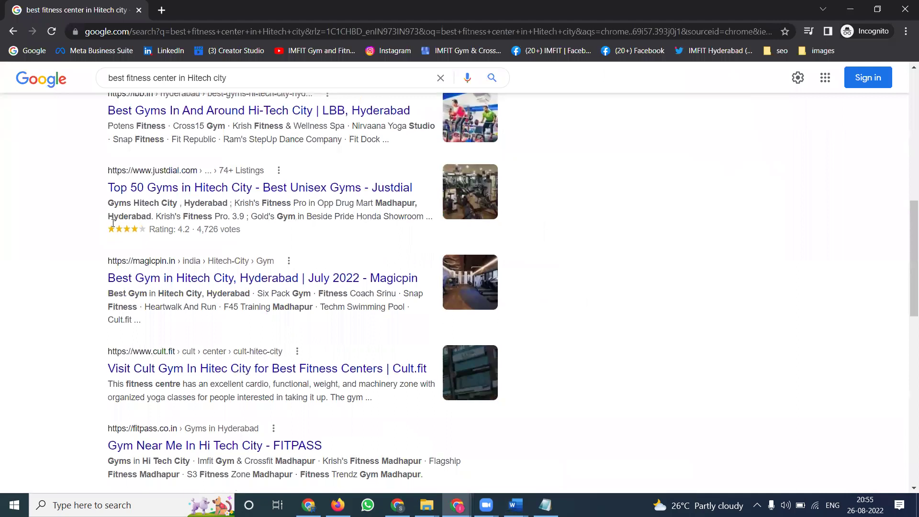
scroll(113, 223, "down", 2)
scroll(113, 225, "down", 3)
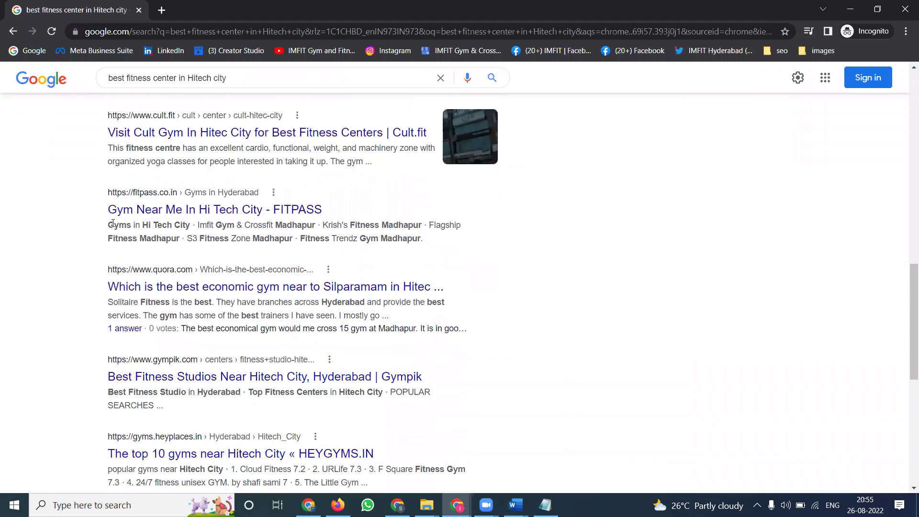
scroll(113, 225, "down", 2)
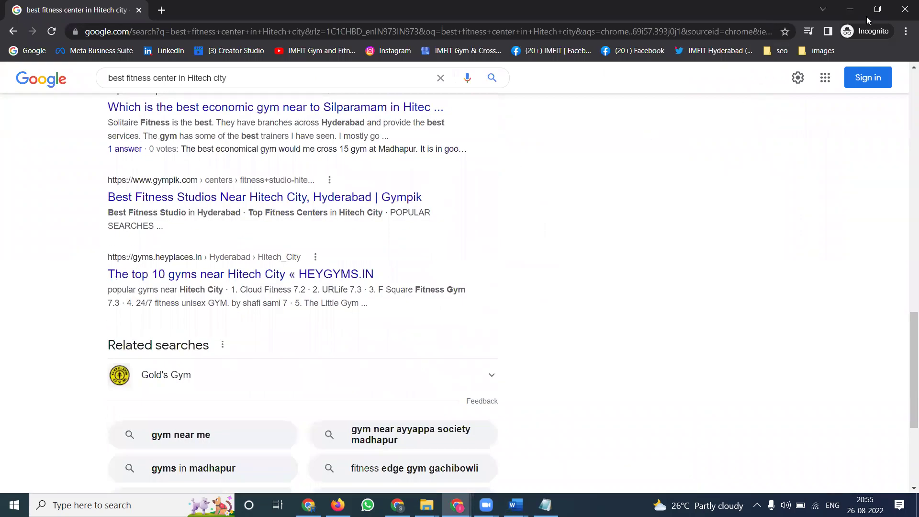
left_click(905, 9)
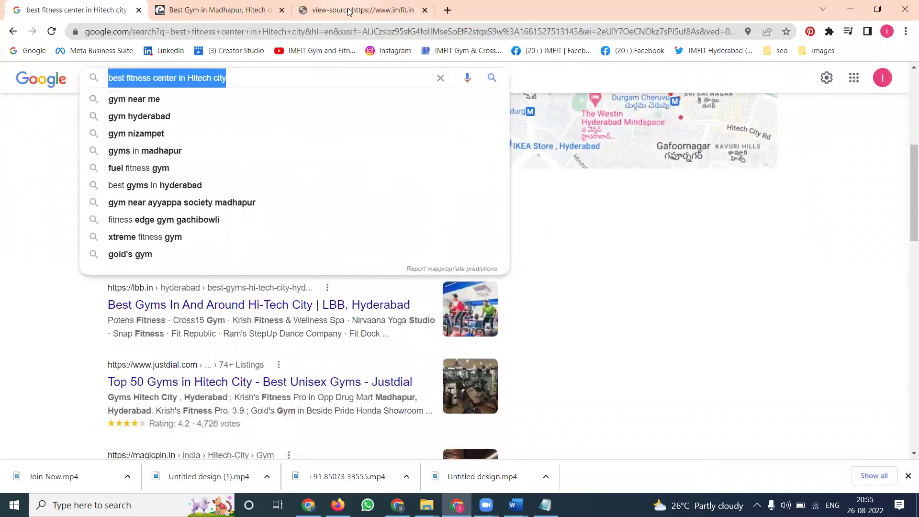
left_click(32, 79)
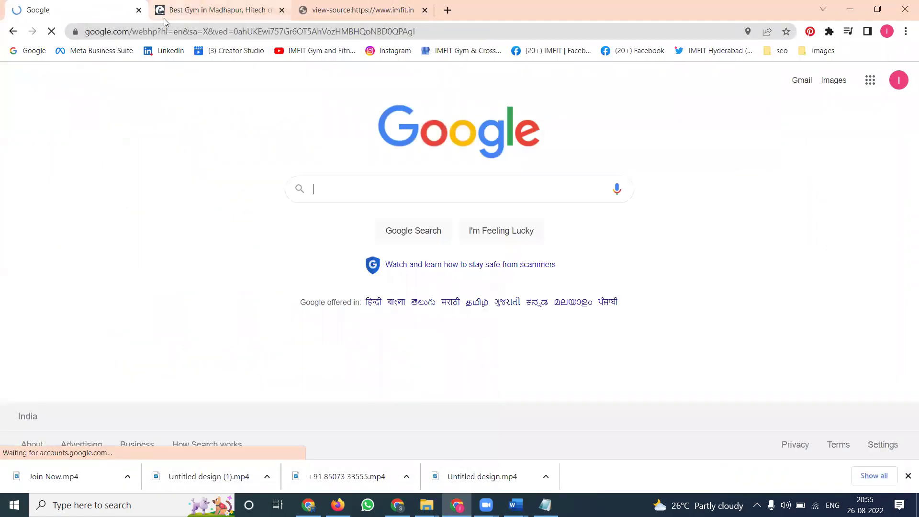
- In the imfit.in view-source tab, select the meta description line and close the downloads bar
key("ctrl+Tab")
key("ctrl+Tab")
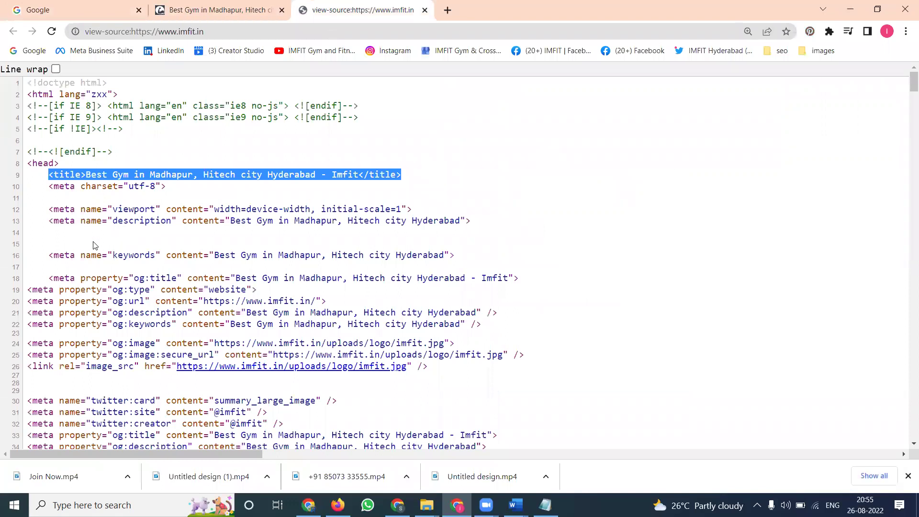
scroll(95, 244, "up", 2, "ctrl")
scroll(94, 240, "up", 2, "ctrl")
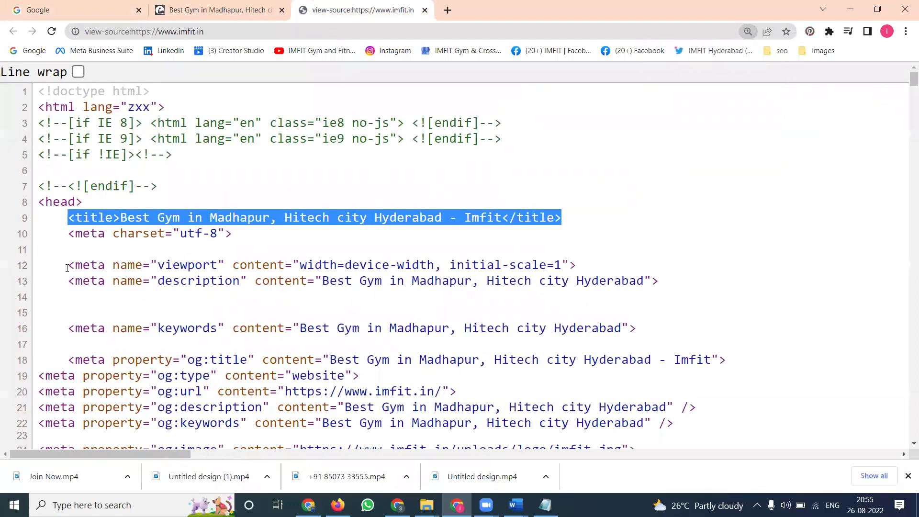
left_click_drag(138, 292, 608, 282)
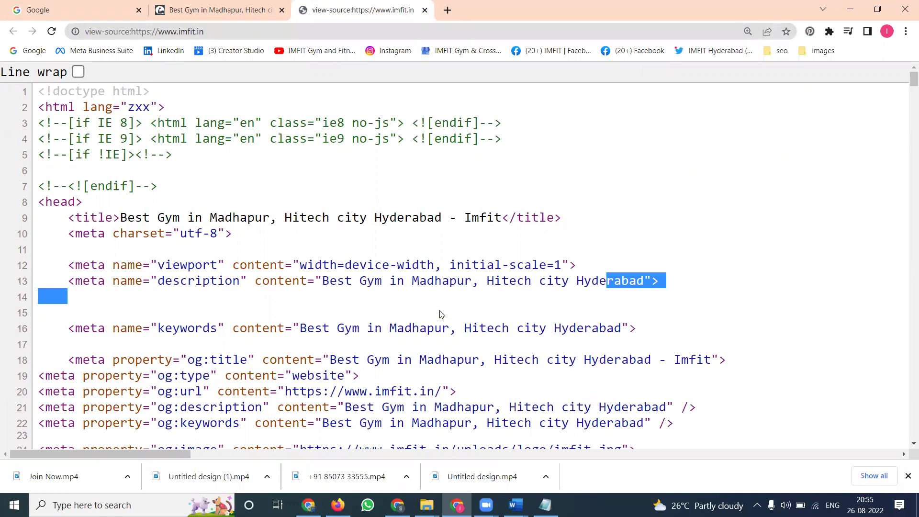
left_click(908, 476)
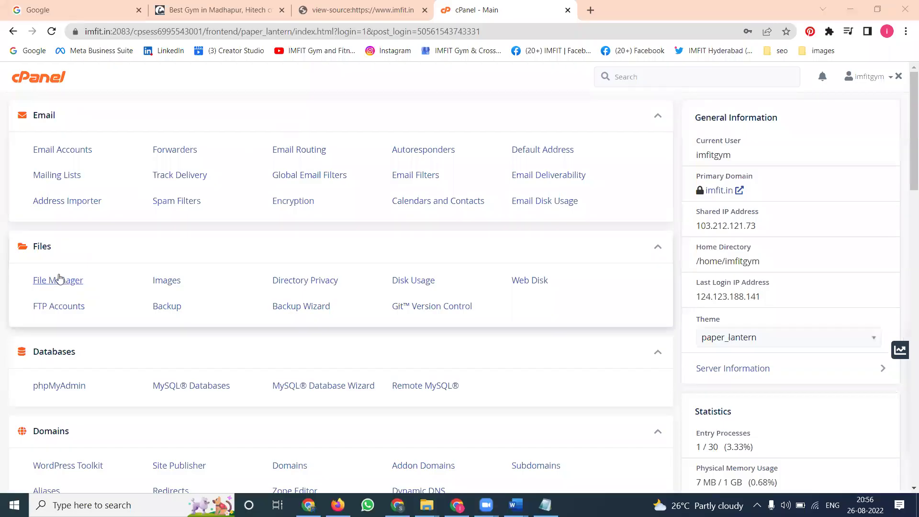
- Open cPanel File Manager on public_html, close the page-source tab, and check the Word draft
left_click(58, 280)
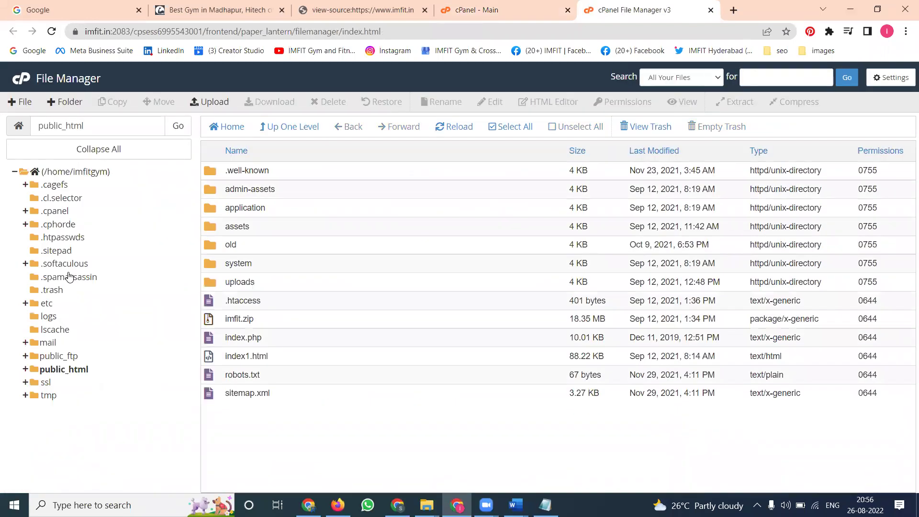
right_click(320, 16)
left_click(338, 144)
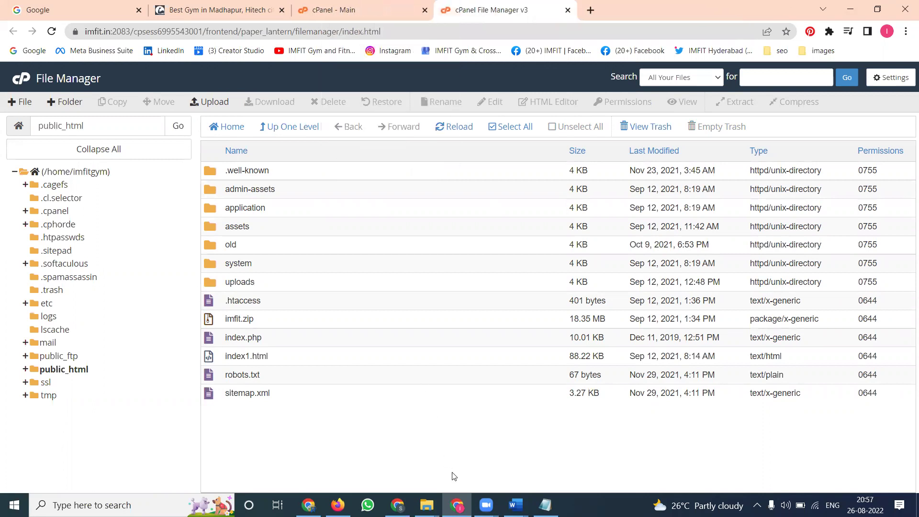
key("alt+Tab")
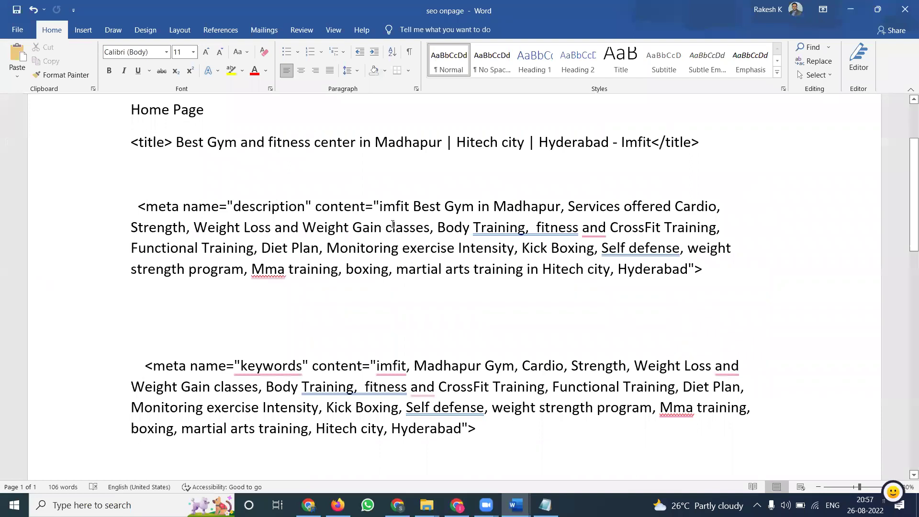
- View the imfit.in homepage source, then return to the cPanel dashboard
key("alt+Tab")
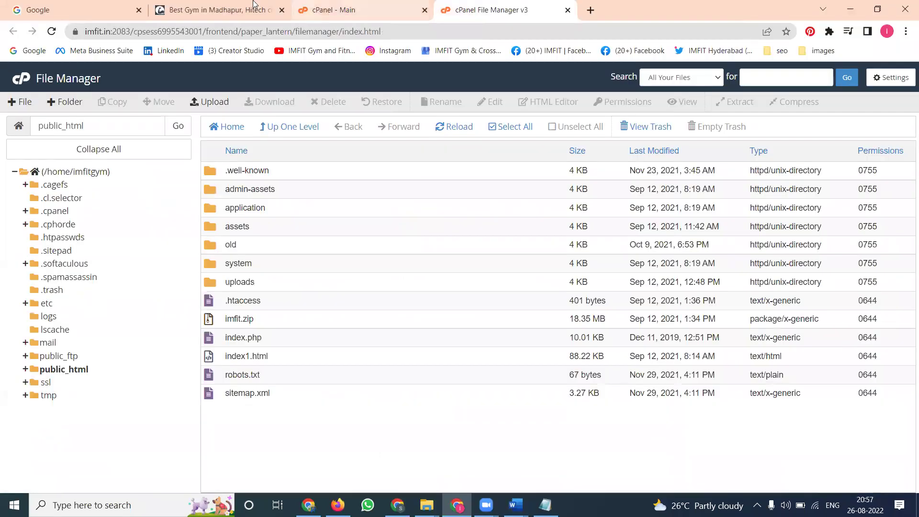
left_click(253, 8)
key("ctrl+u")
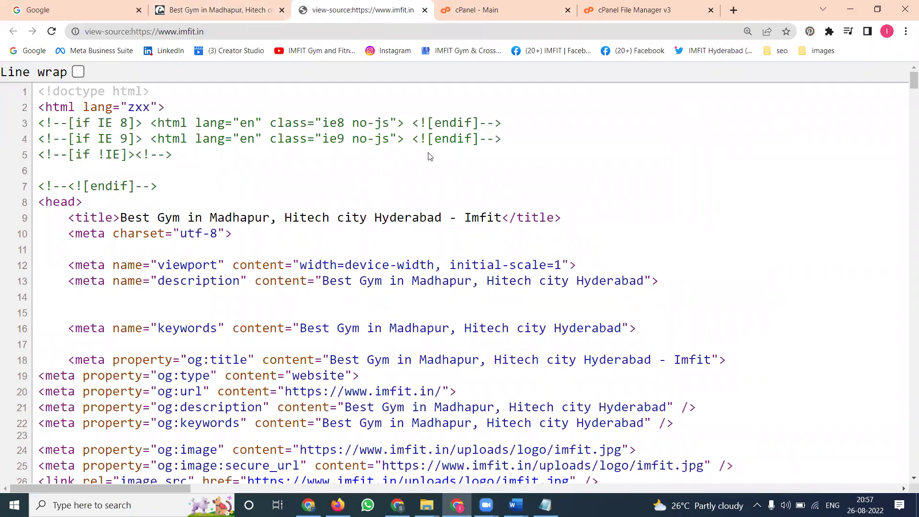
left_click(609, 6)
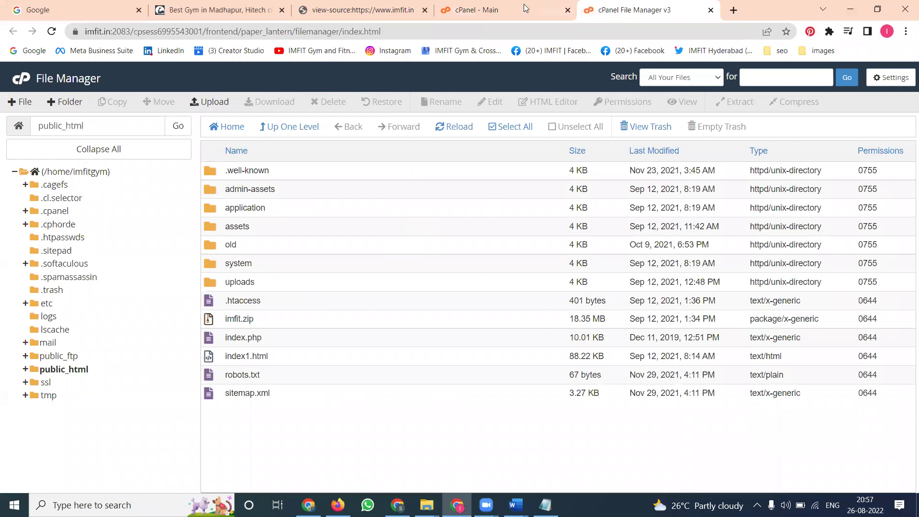
left_click(498, 8)
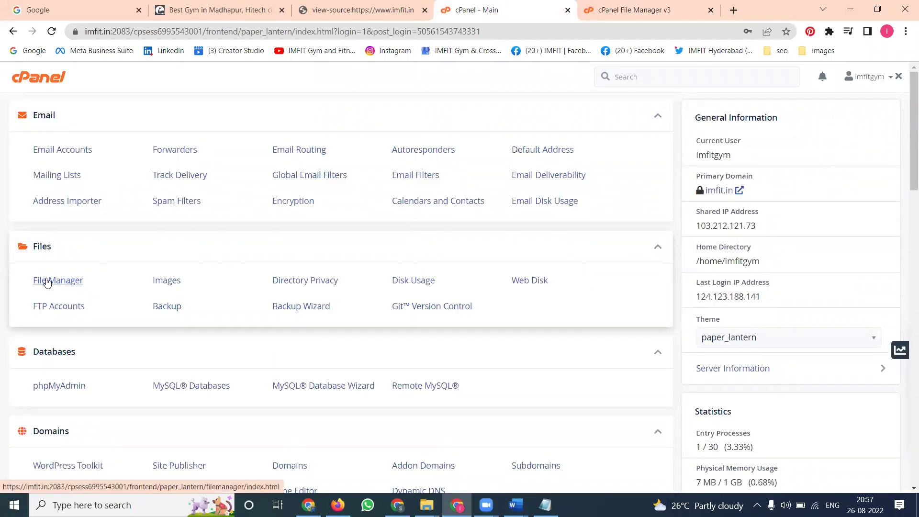
- Navigate File Manager into public_html/application/controllers and bring up Home.php's actions
left_click(47, 283)
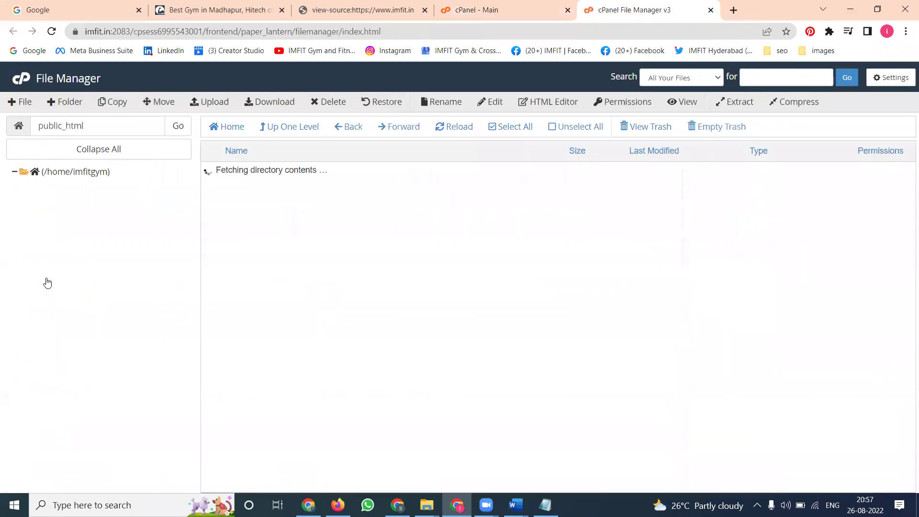
left_click(301, 127)
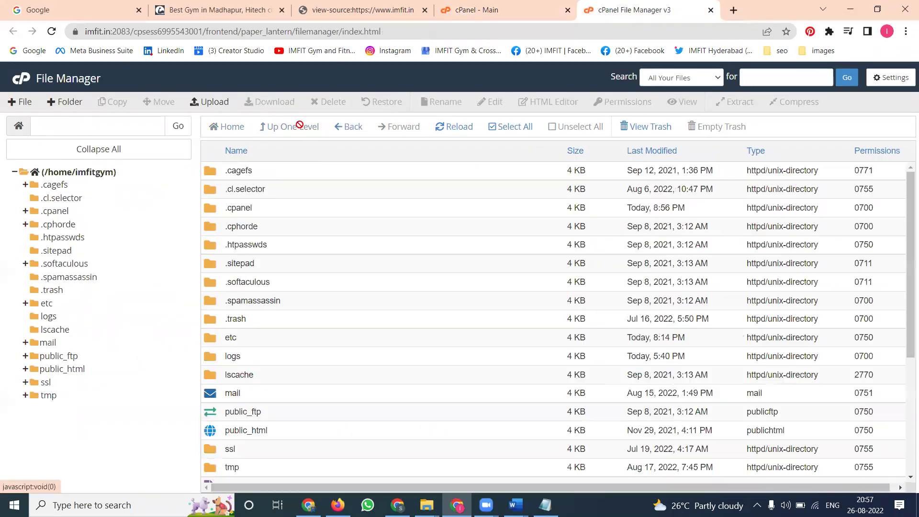
scroll(287, 254, "down", 2)
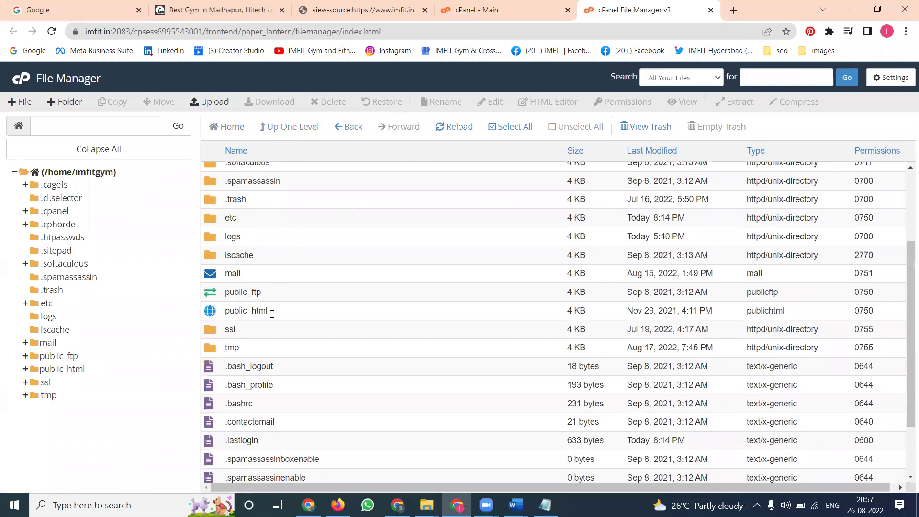
double_click(290, 312)
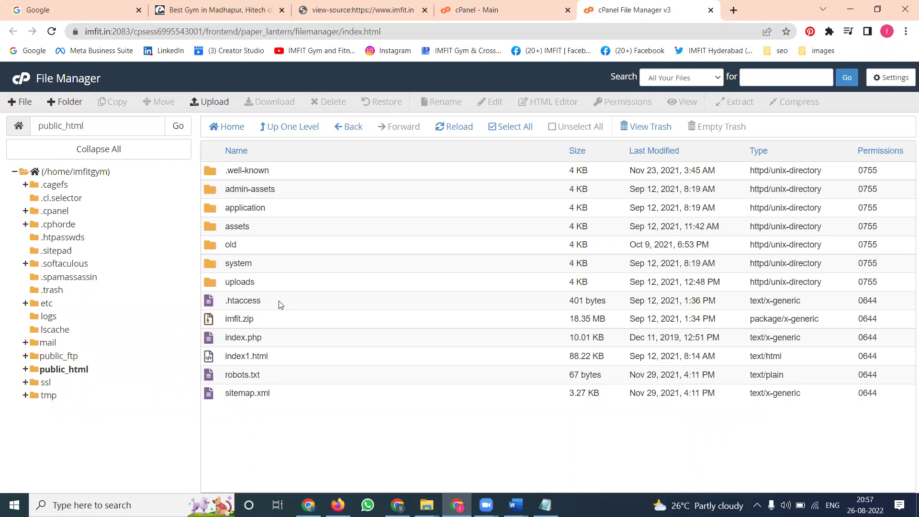
double_click(294, 208)
double_click(295, 208)
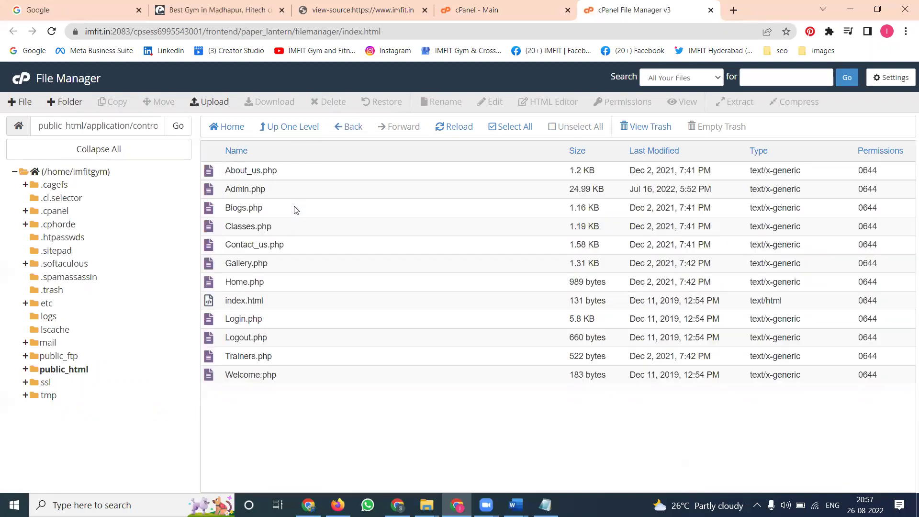
right_click(240, 281)
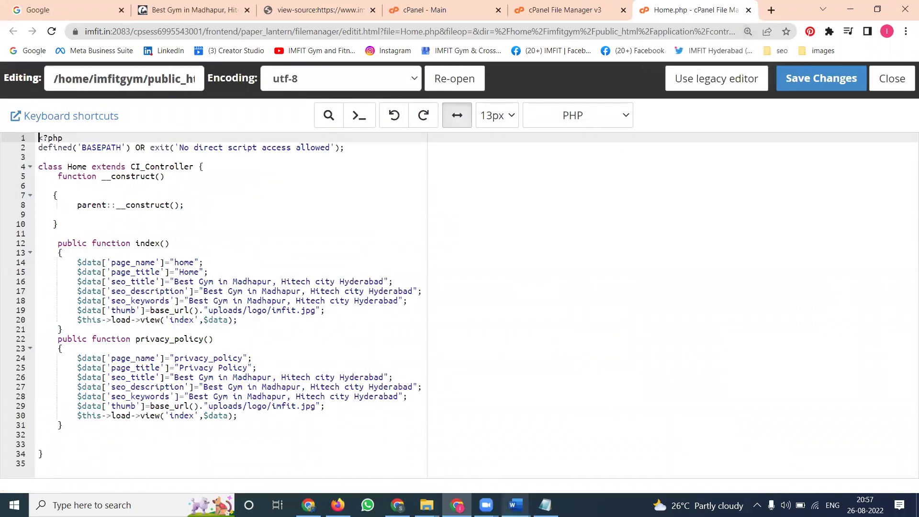
- Replace Home.php's seo_title value on line 16 with the title drafted in Word
left_click(516, 505)
left_click(422, 459)
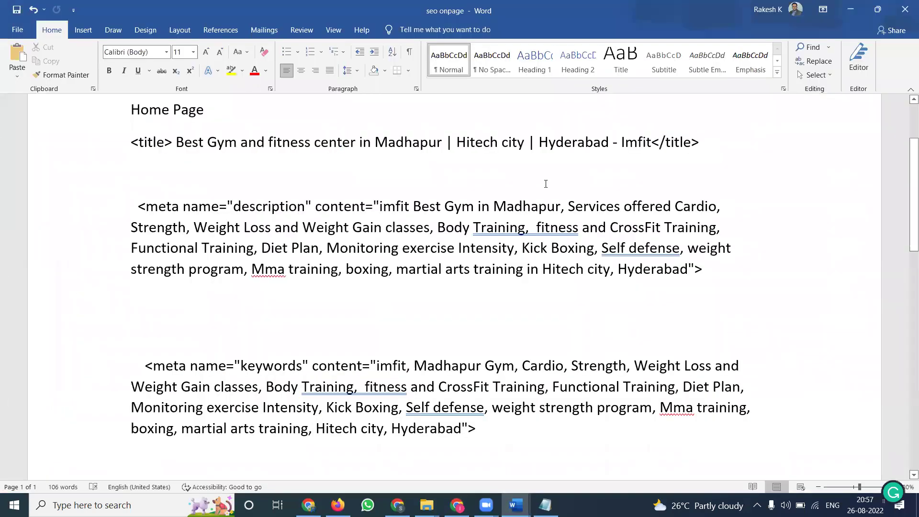
left_click_drag(612, 138, 190, 143)
key("ctrl+c")
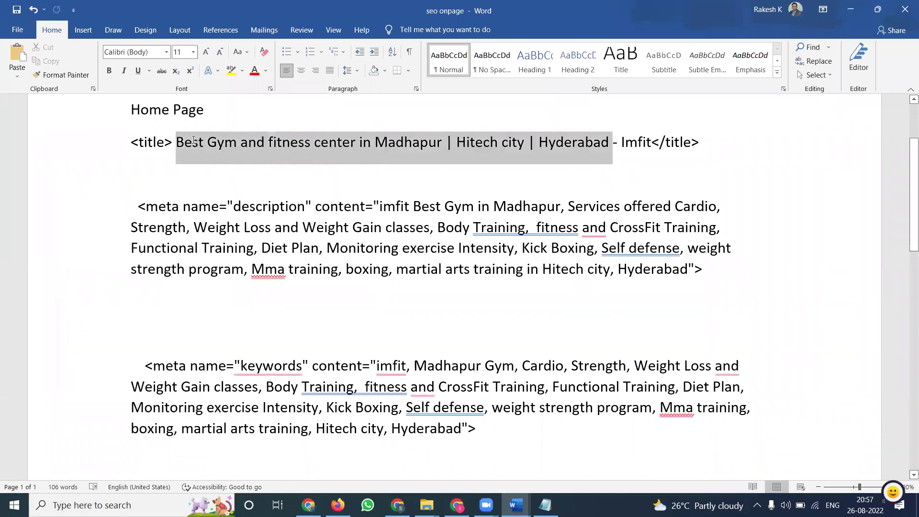
key("alt+Tab")
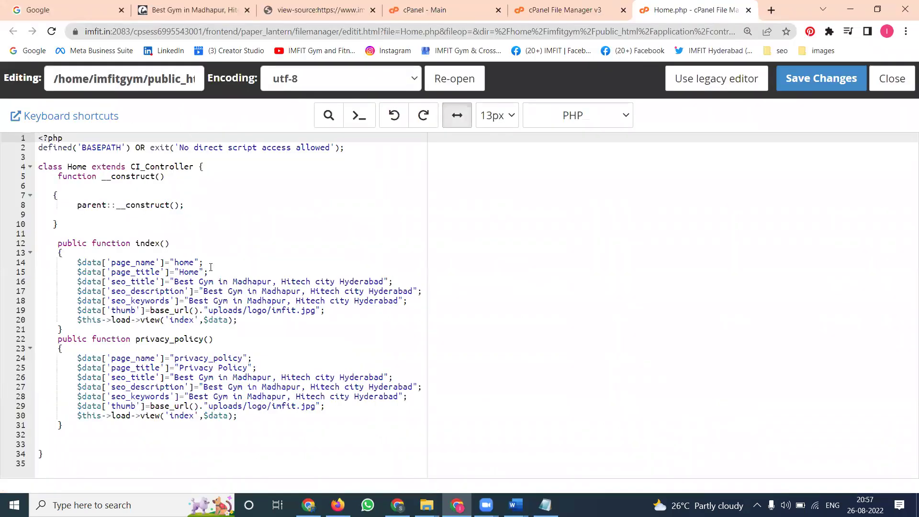
left_click_drag(385, 281, 176, 282)
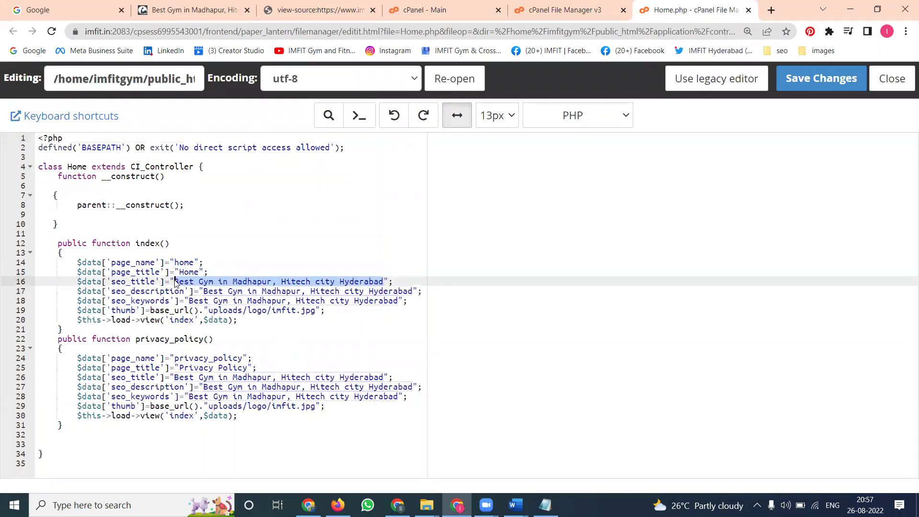
key("ctrl+v")
- Replace the seo_description value on line 17 with the Word-drafted description
key("alt+Tab")
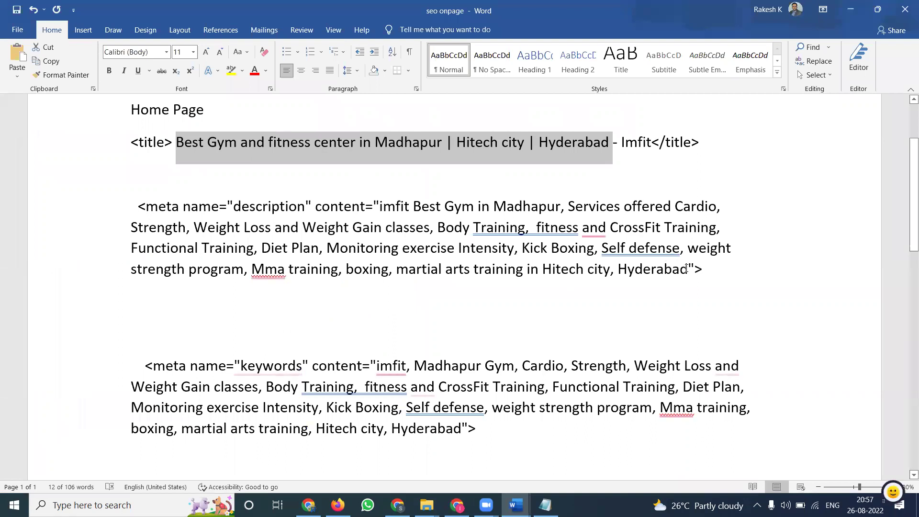
left_click_drag(689, 269, 386, 211)
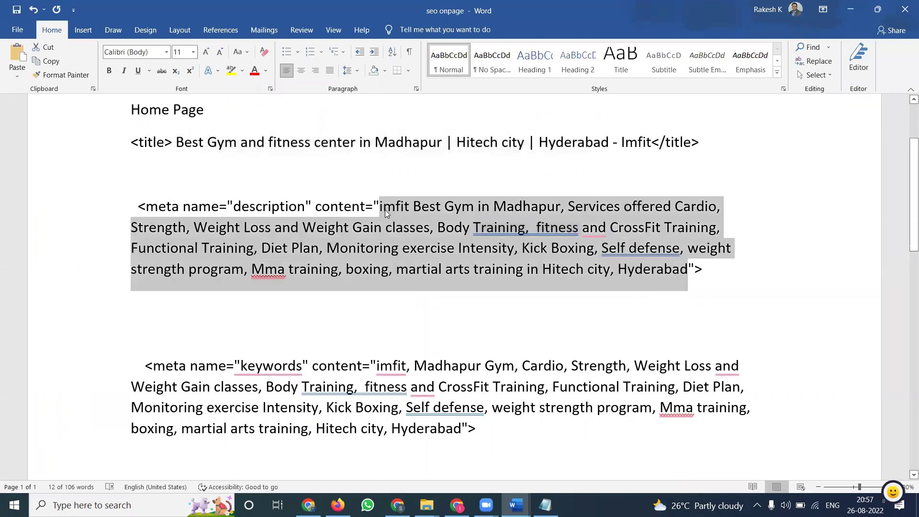
key("alt+Tab")
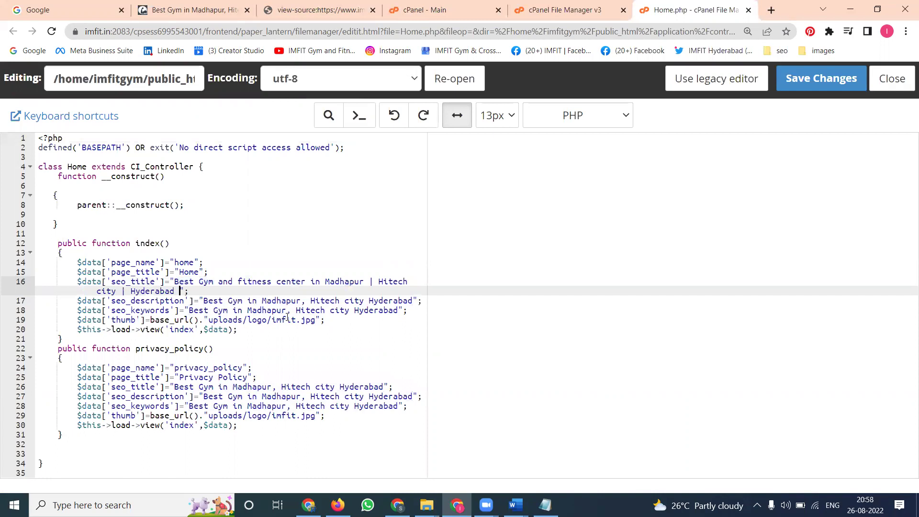
left_click_drag(413, 300, 205, 300)
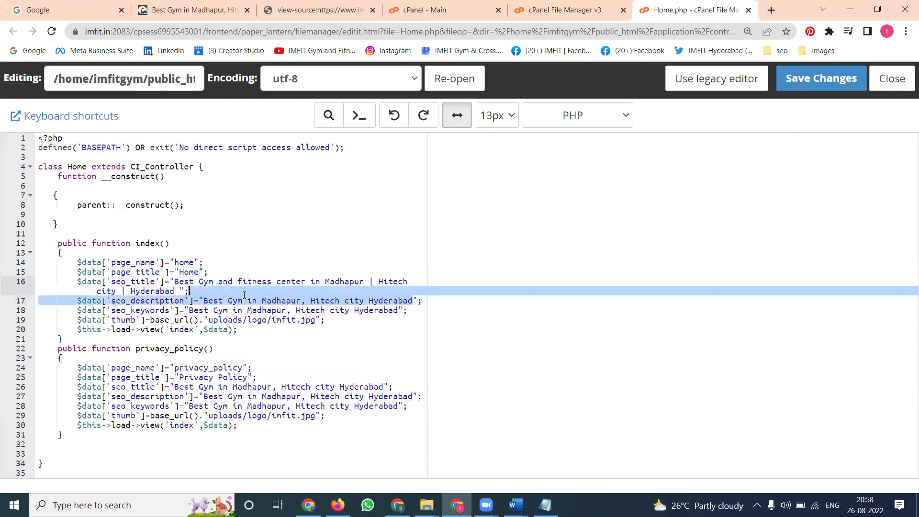
type("Imfit Best Gym in Madhapur, Services offered Cardio, Strength, Weight Loss and Weight Gain classes, Body Training ,  fitness and CrossFit Training, Functional Training, Diet Plan, Monitoring exercise Intensity, Kick Boxing, Self defense, weight strength program, Mma training, boxing, martial arts training in Hitech city, Hyderabad")
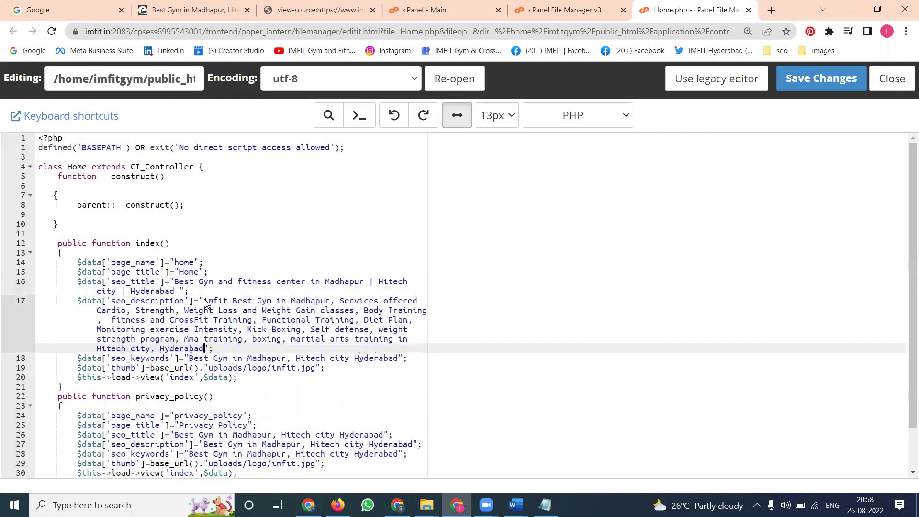
- Replace seo_keywords on line 18 with the drafted keywords and save Home.php
key("alt+Tab")
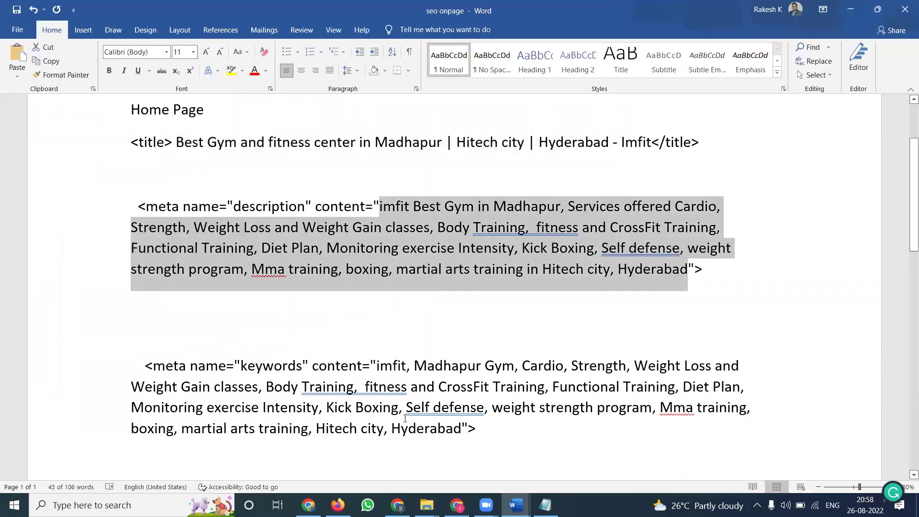
left_click_drag(459, 426, 385, 370)
key("ctrl+c")
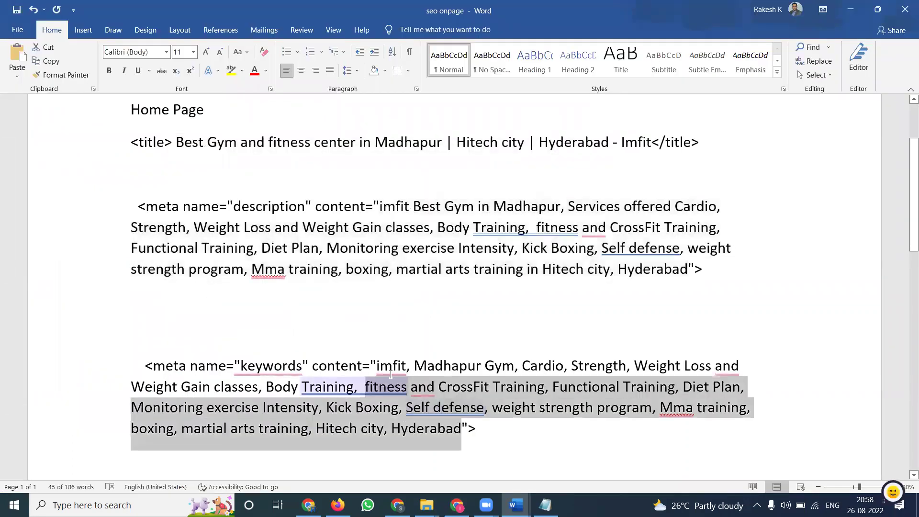
key("alt+Tab")
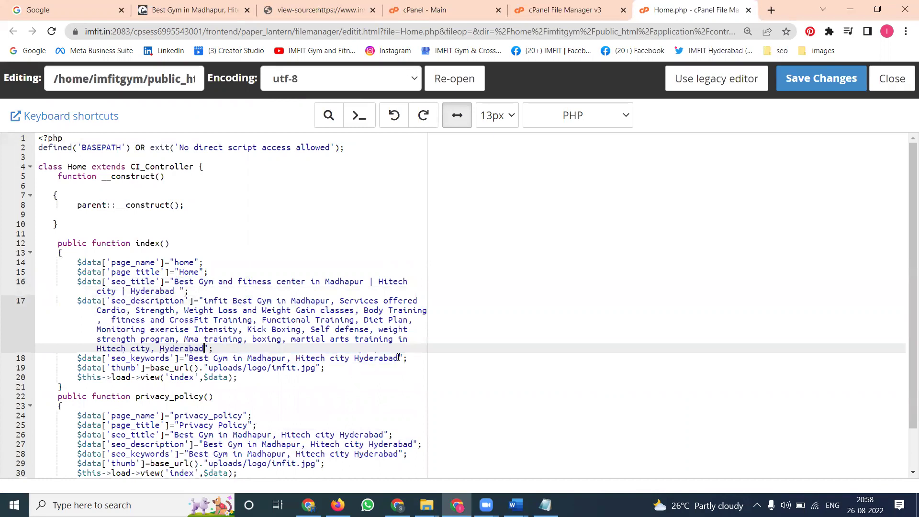
left_click_drag(399, 359, 186, 358)
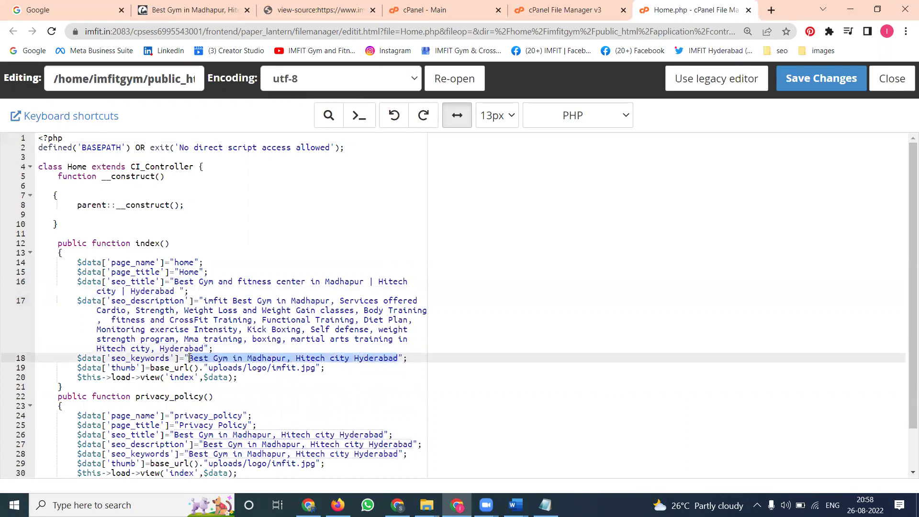
key("ctrl+v")
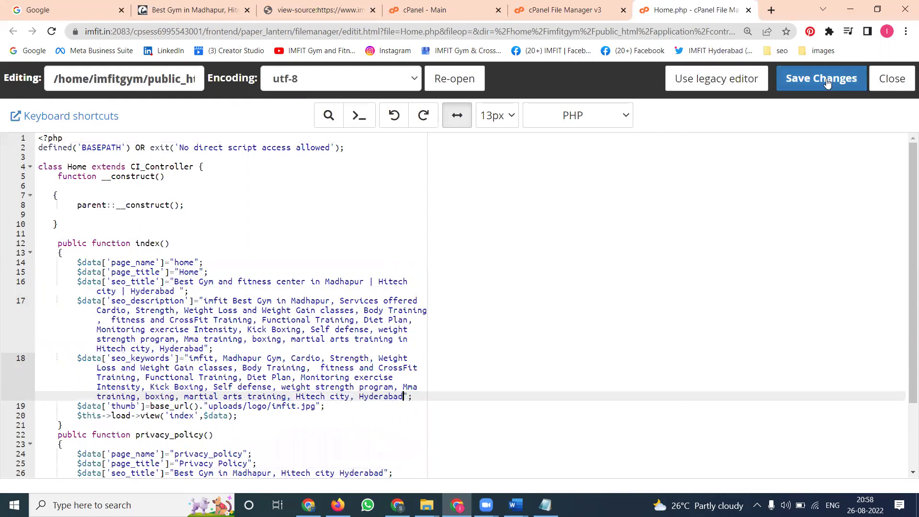
left_click(834, 77)
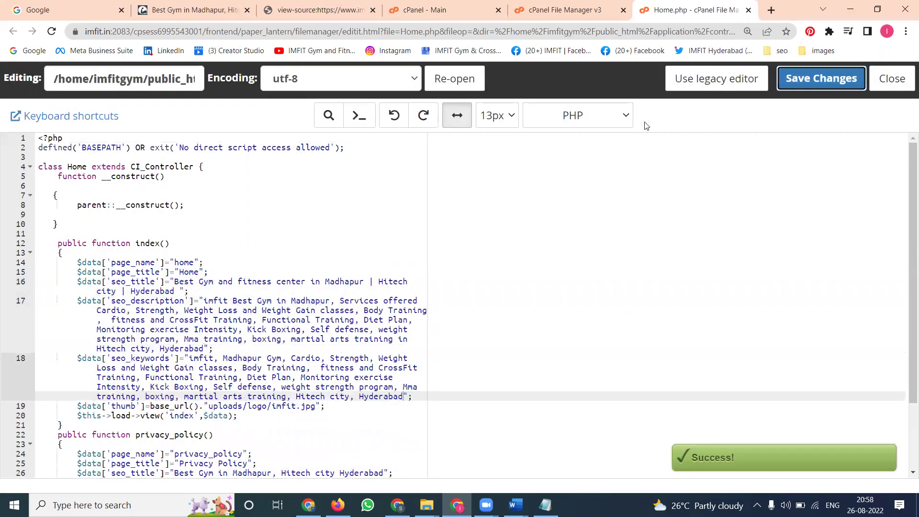
- Reload the enlarged imfit.in page source and check the new title, description and keywords lines
left_click(316, 9)
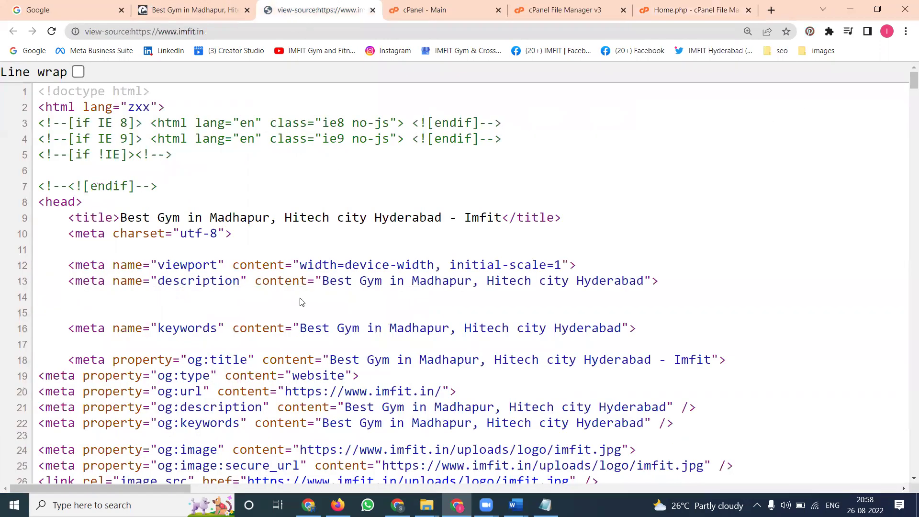
key("ctrl+plus")
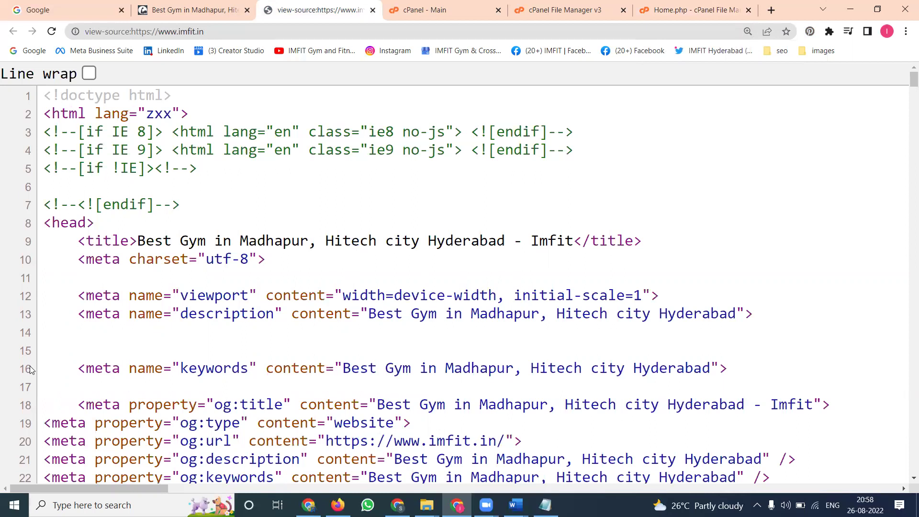
left_click(52, 31)
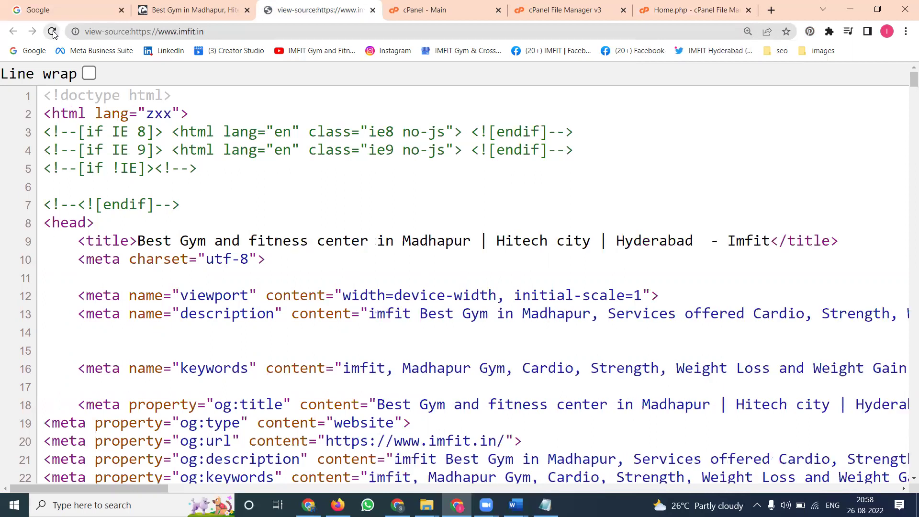
left_click_drag(71, 242, 877, 247)
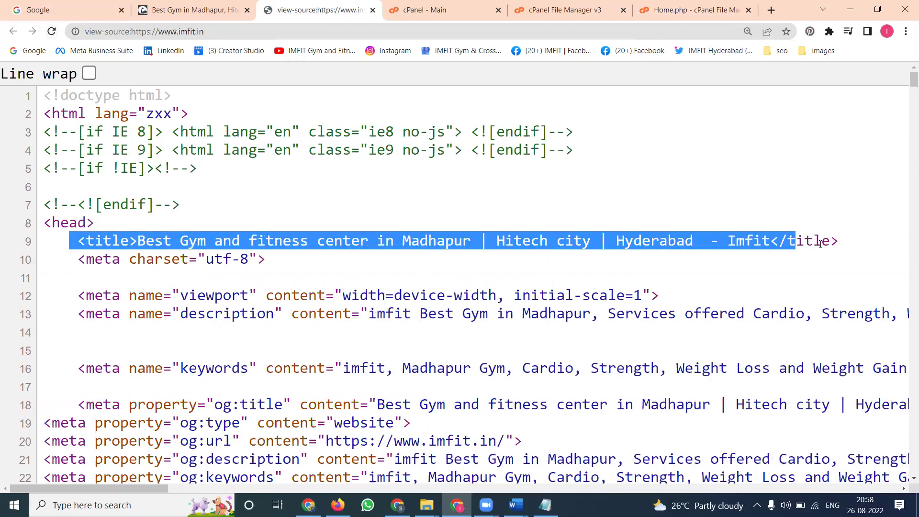
left_click_drag(71, 314, 354, 333)
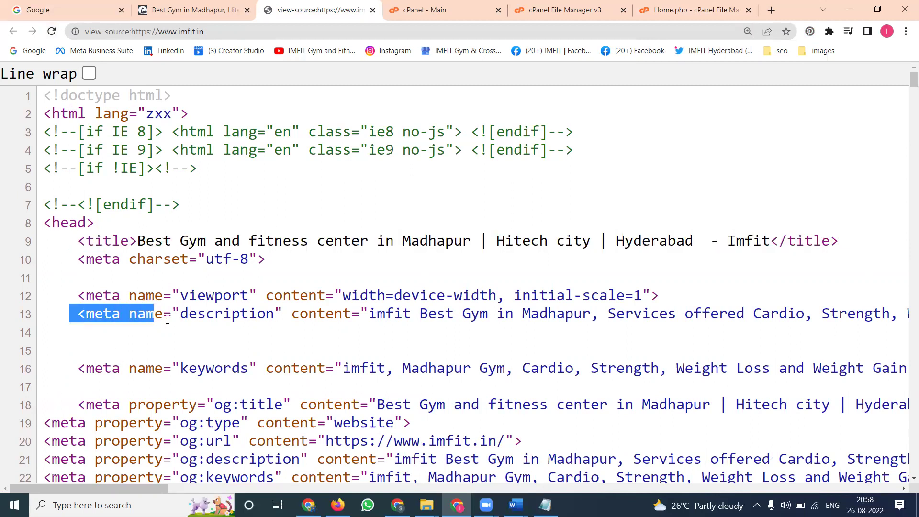
left_click_drag(67, 368, 423, 365)
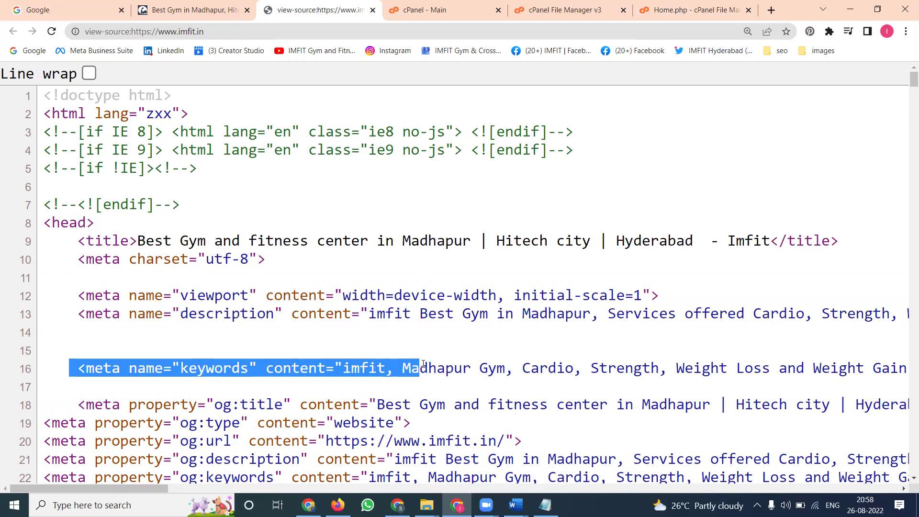
- Scroll through the live IMFIT homepage and revisit its page source
left_click(191, 10)
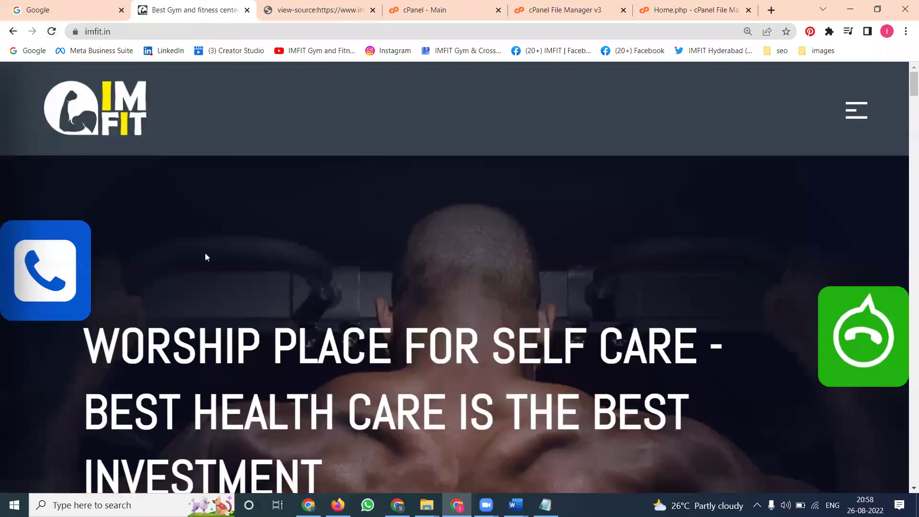
scroll(205, 252, "up", 1)
scroll(205, 253, "down", 1)
scroll(205, 253, "down", 1)
scroll(205, 253, "down", 1)
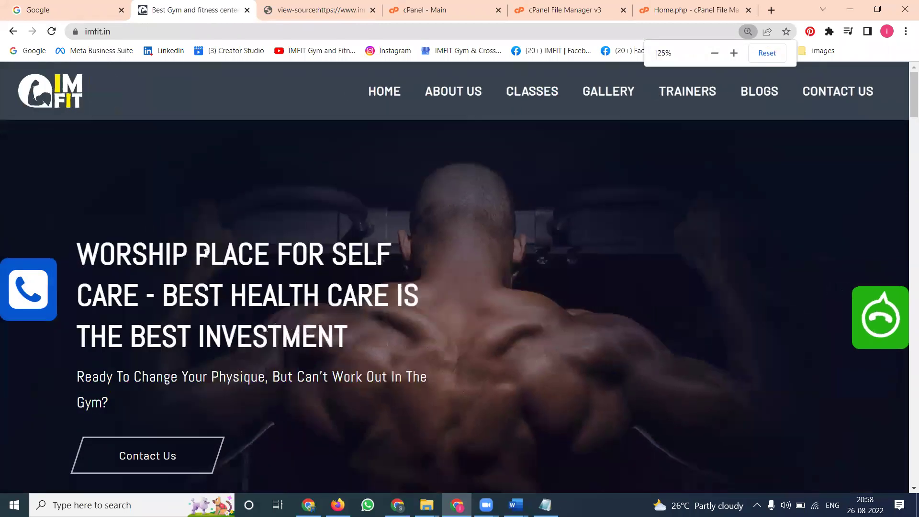
scroll(205, 253, "down", 1)
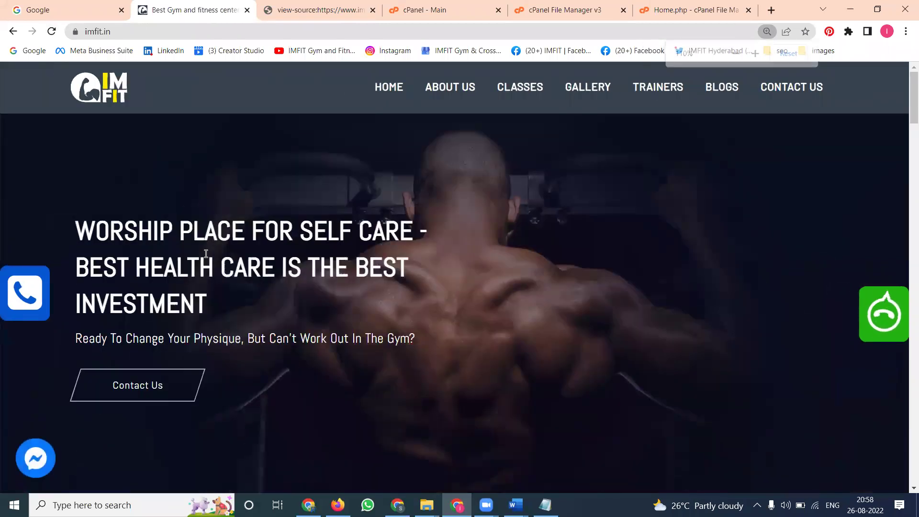
left_click(316, 6)
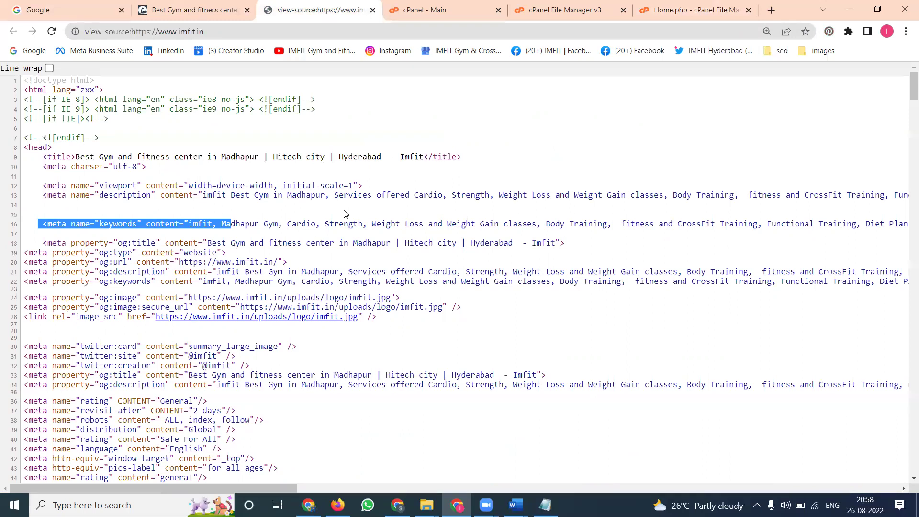
left_click(201, 9)
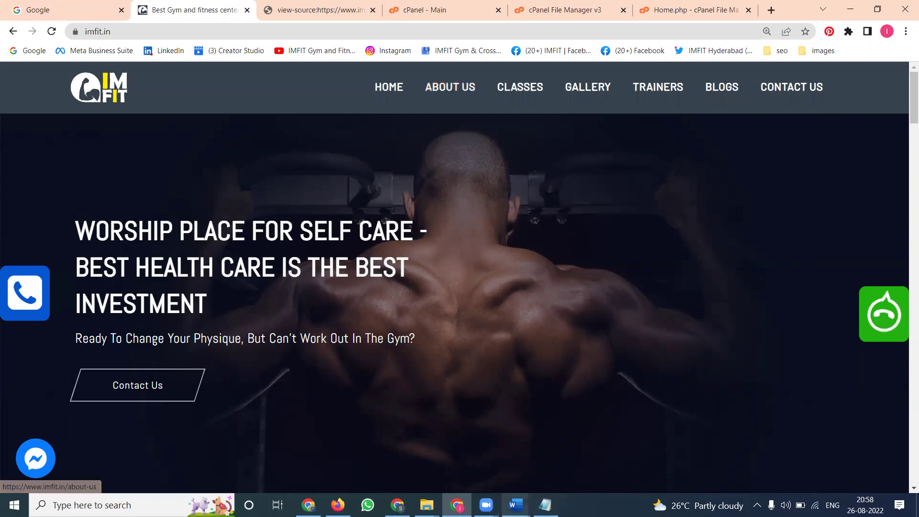
- Delete the extra blank lines before the keywords tag in the 'seo onpage' notes
left_click(388, 441)
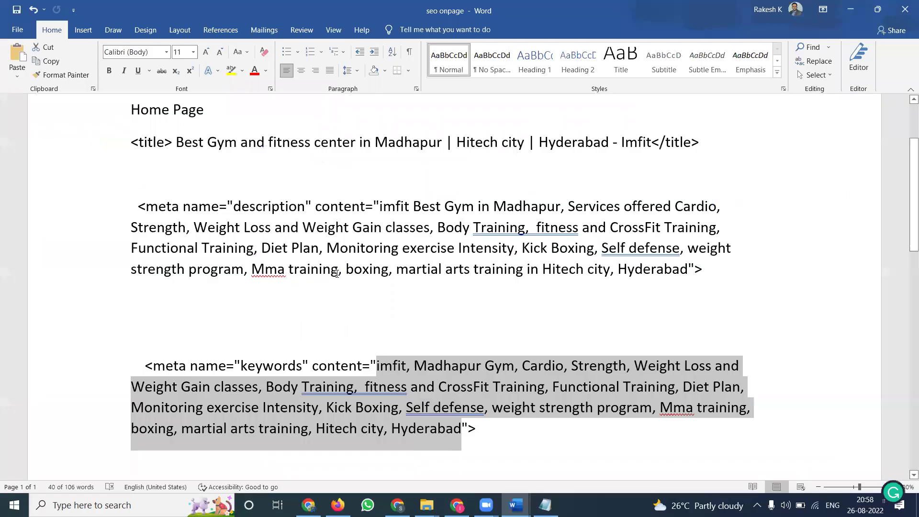
left_click(228, 177)
key("BackSpace")
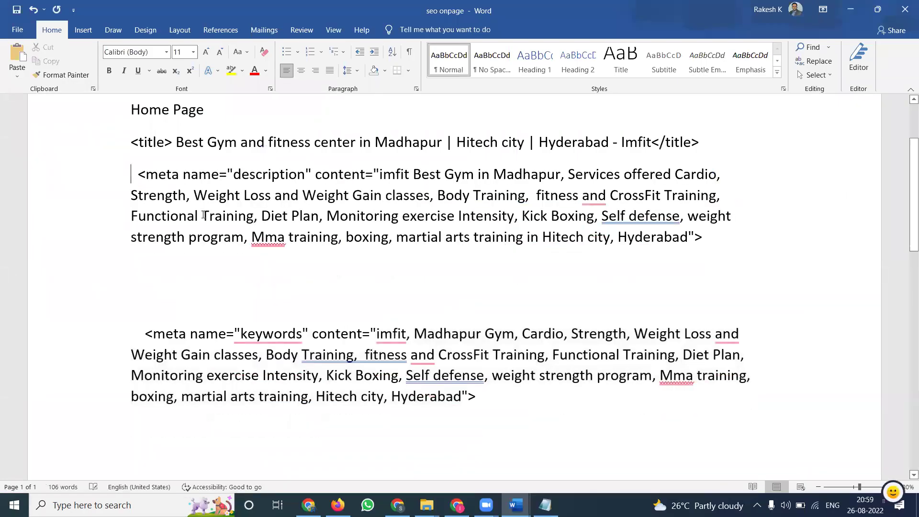
key("BackSpace")
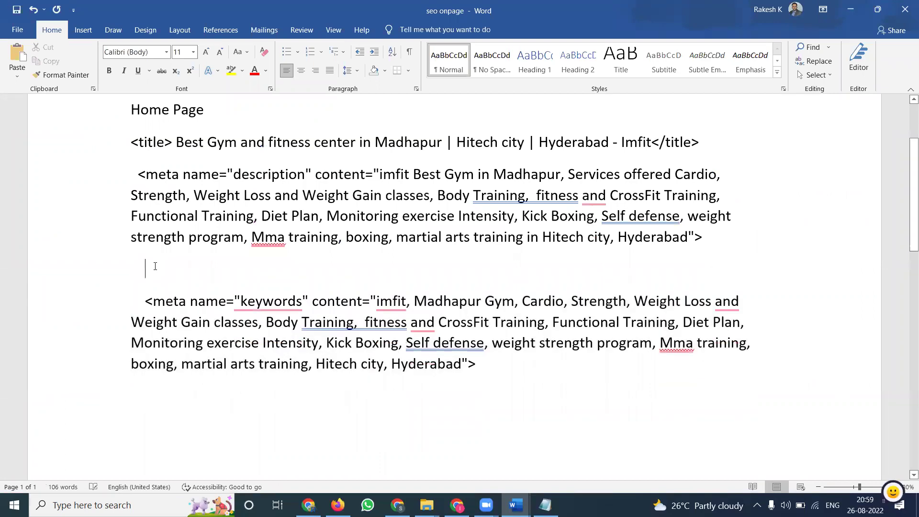
key("alt+Tab")
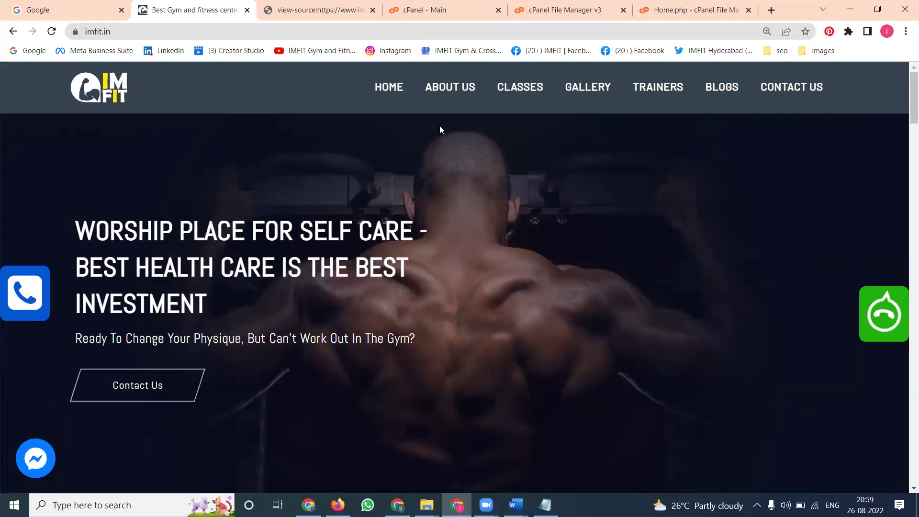
- Open the IMFIT About Us page, switch to cPanel File Manager, and close 'new smo content'
left_click(451, 88)
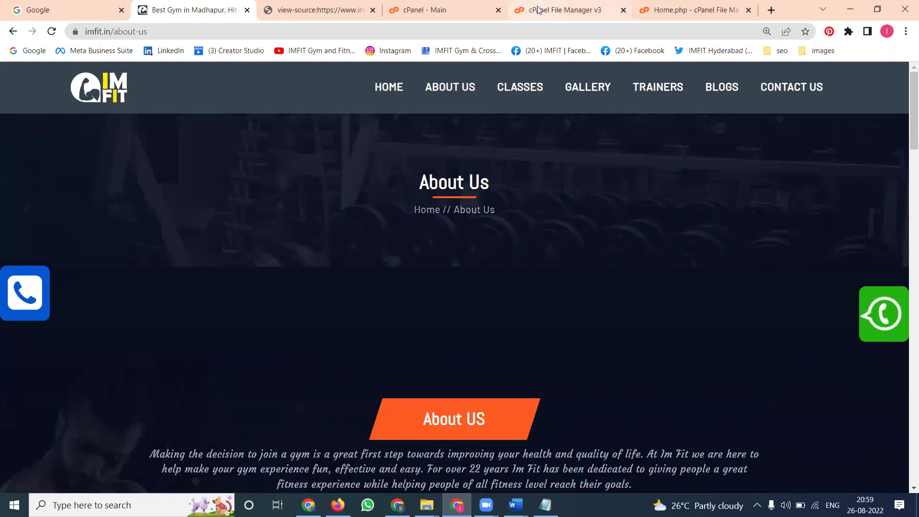
left_click(565, 9)
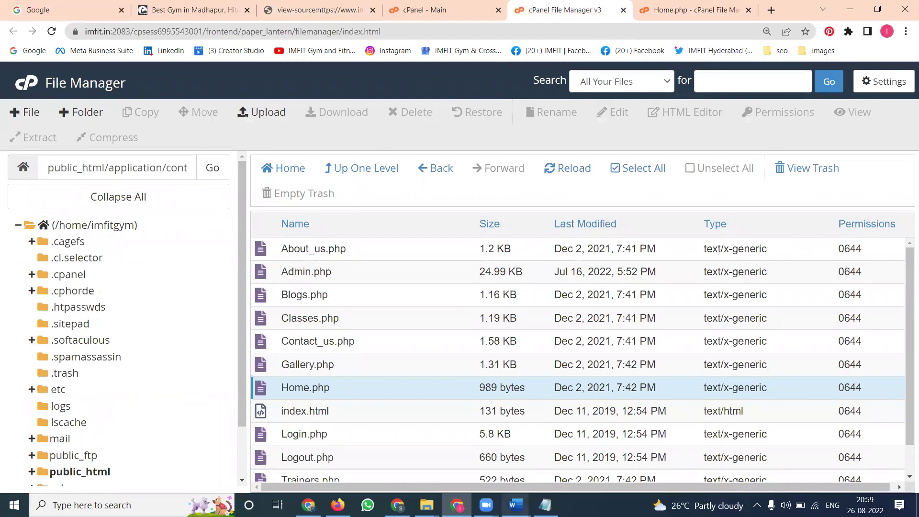
left_click(516, 505)
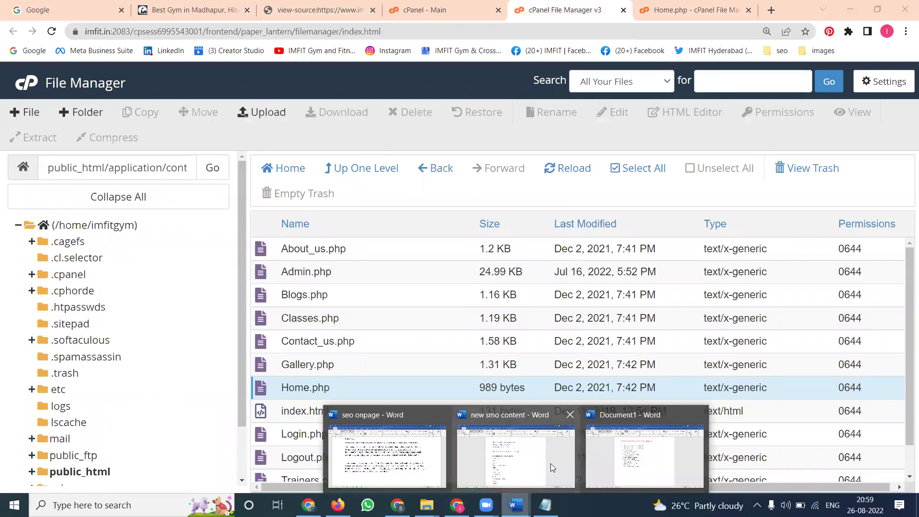
left_click(570, 415)
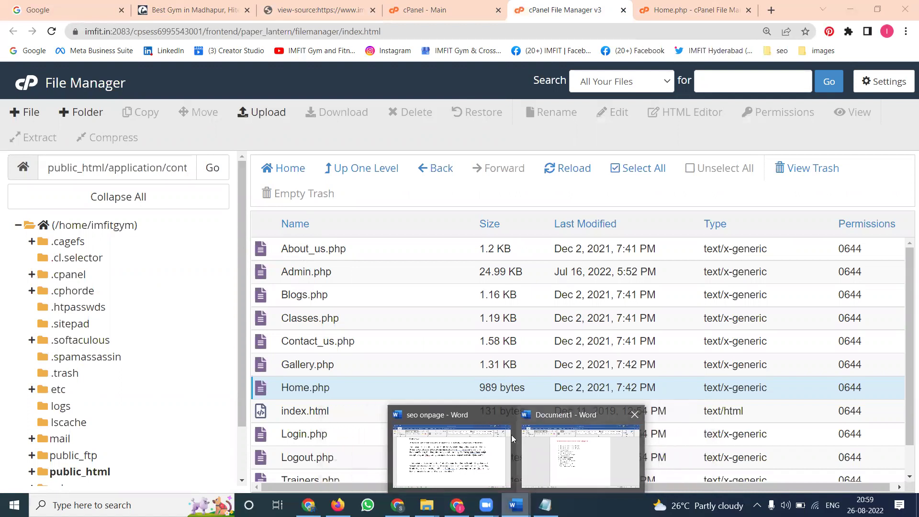
- Delete the remaining blank line between the meta tags in 'seo onpage'
left_click(479, 441)
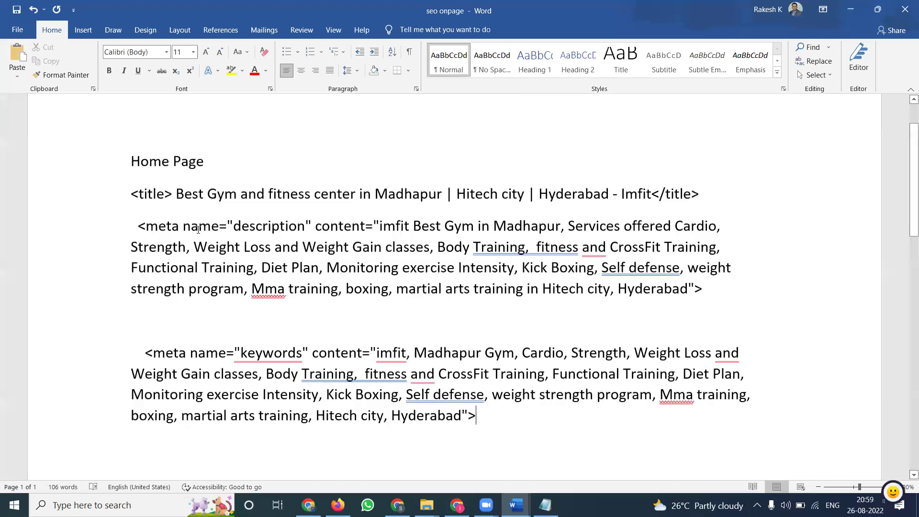
scroll(177, 227, "down", 2)
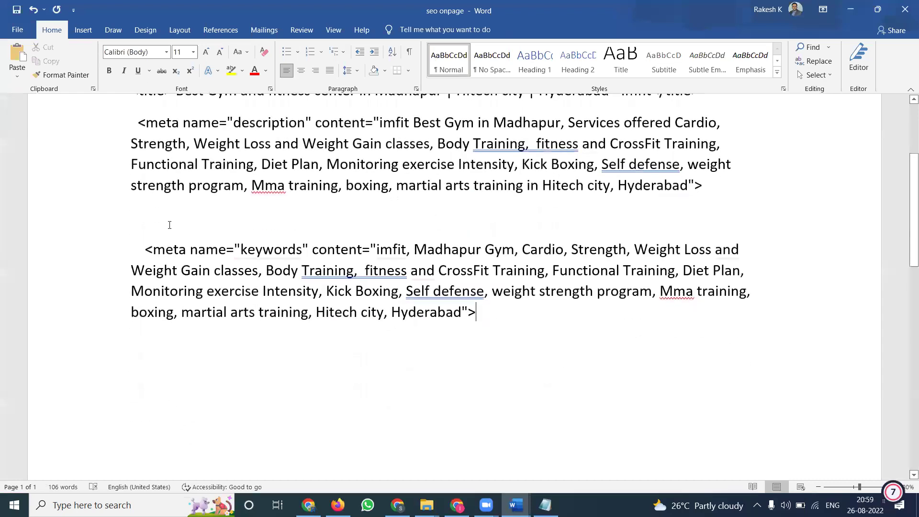
left_click(168, 220)
key("Delete")
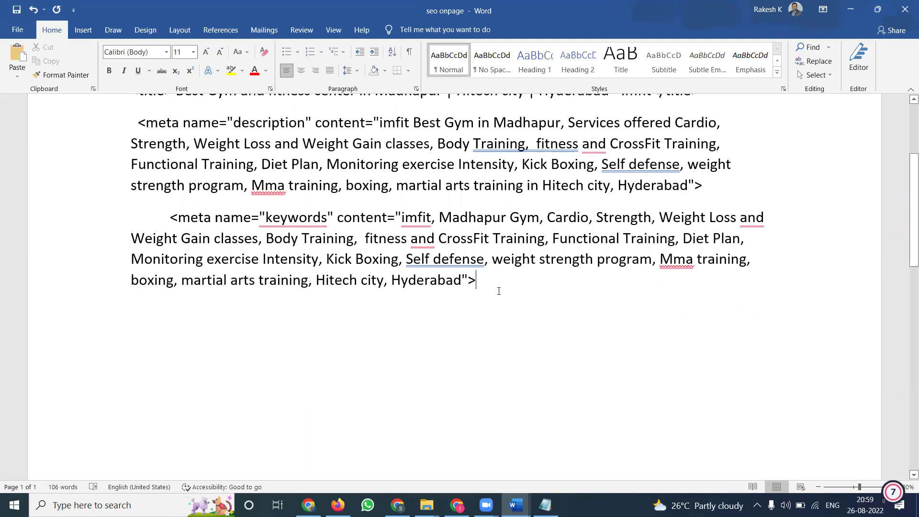
- Add an 'About Us' heading below the keywords tag and select the Home Page title line
key("Return")
key("Return")
type("Abo")
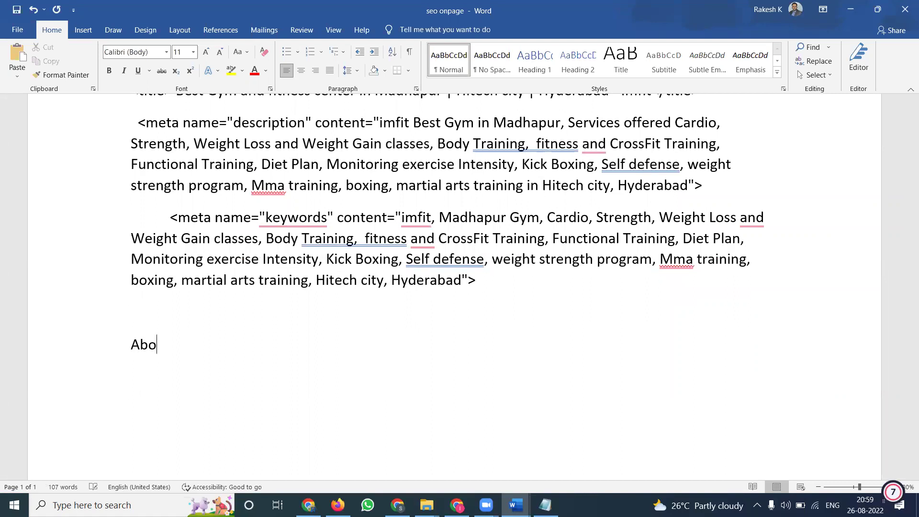
type("ut Us")
key("Return")
scroll(73, 254, "up", 2)
scroll(72, 255, "up", 3)
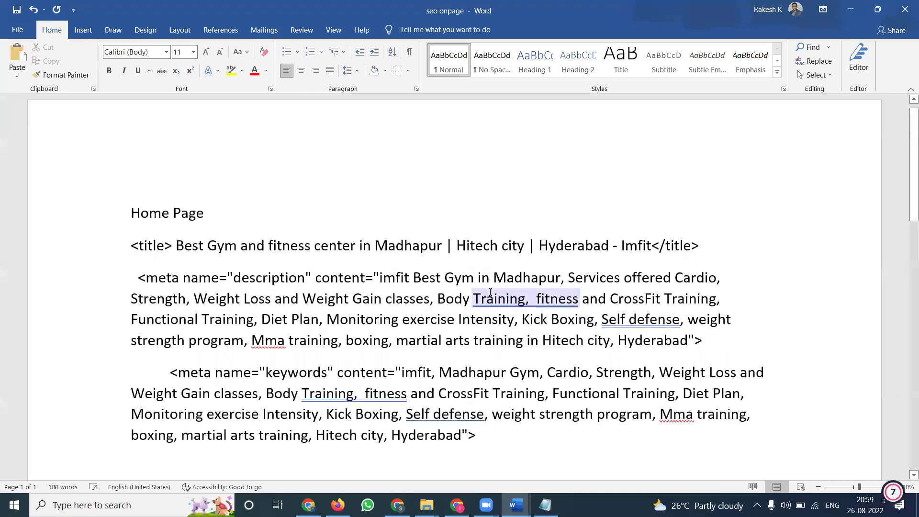
left_click(73, 254)
scroll(137, 329, "down", 4)
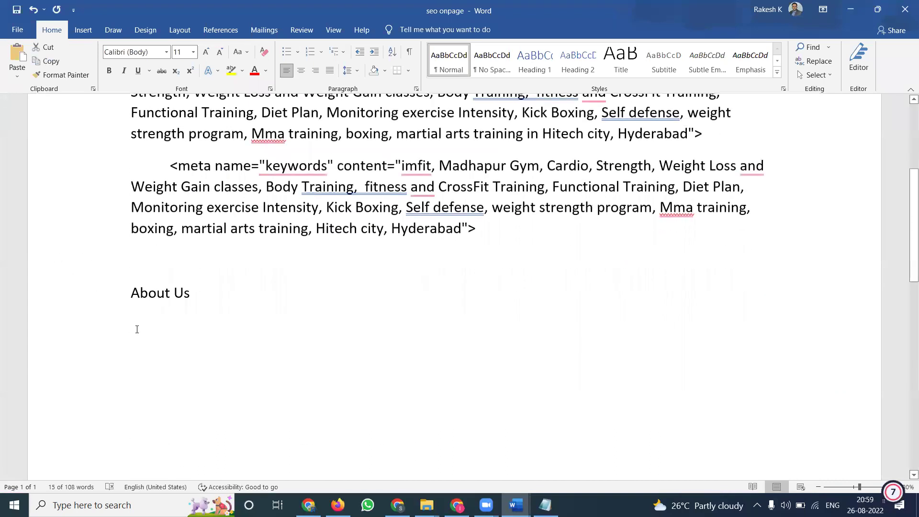
- Paste the Home Page title under About Us and replace 'and' with 'Madhapur'
key("ctrl+c")
left_click(137, 329)
key("ctrl+v")
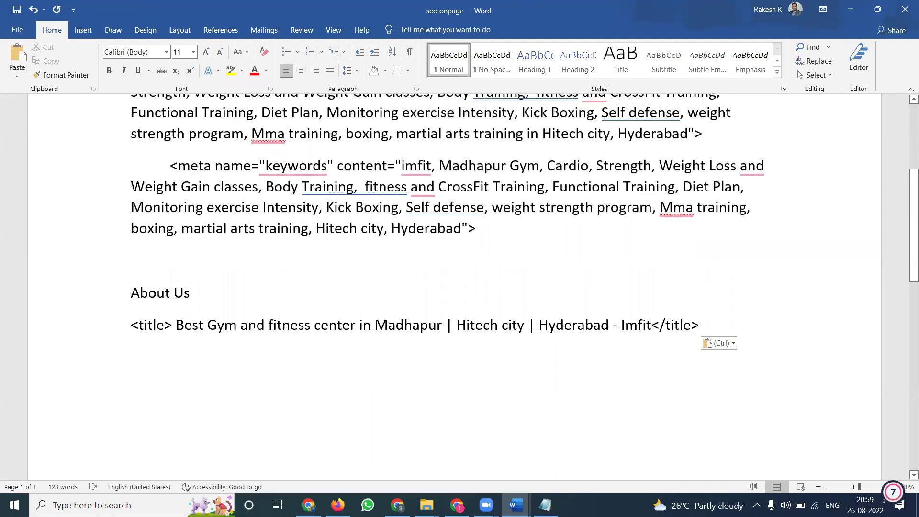
double_click(411, 325)
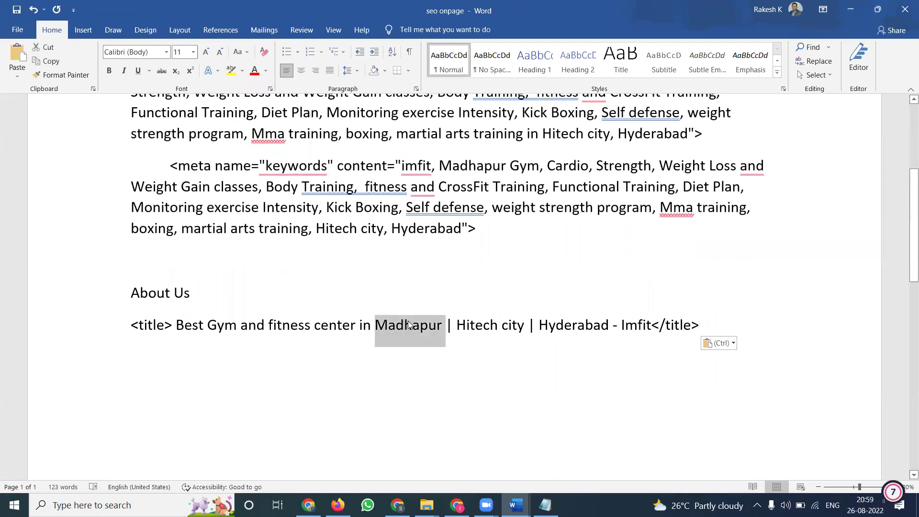
key("ctrl+c")
double_click(243, 329)
key("ctrl+v")
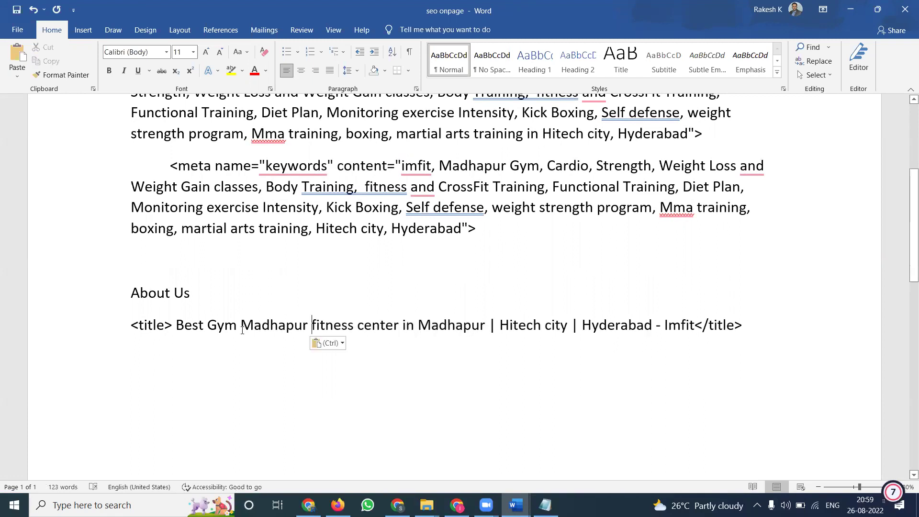
- Replace 'Best' with 'in', remove the duplicate 'Madhapur |', and add a '|' separator
double_click(190, 325)
key("Delete")
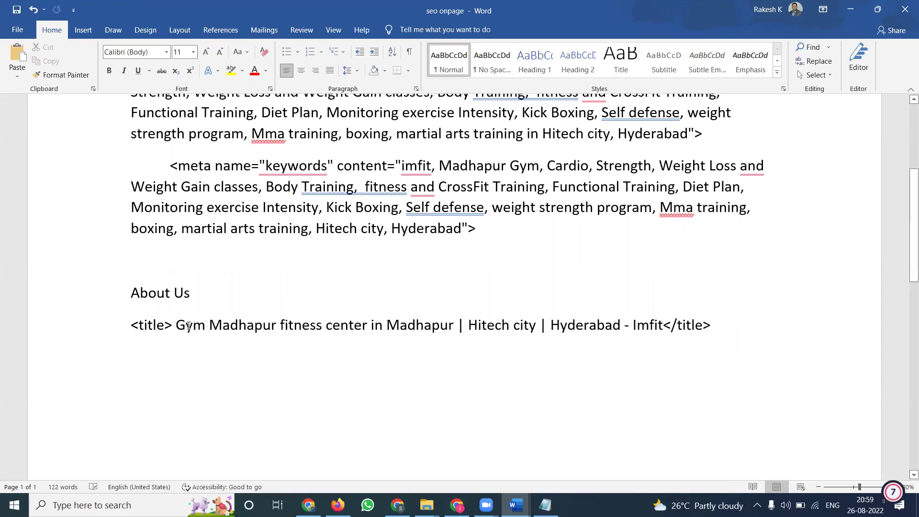
type("in")
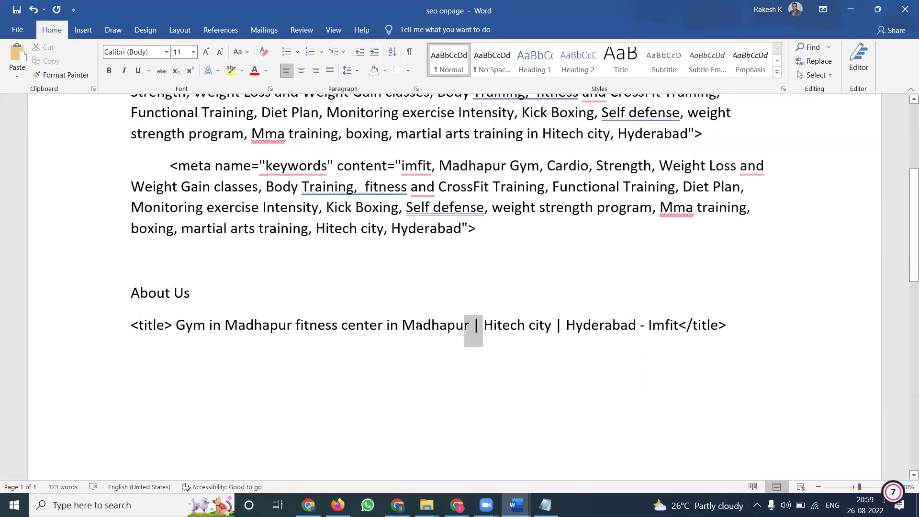
left_click_drag(480, 326, 403, 326)
key("Delete")
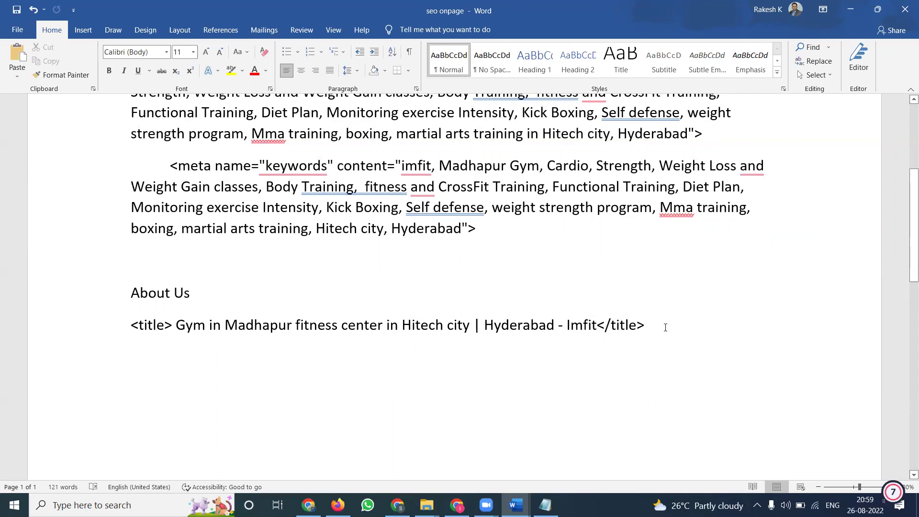
key("Return")
scroll(614, 288, "up", 1)
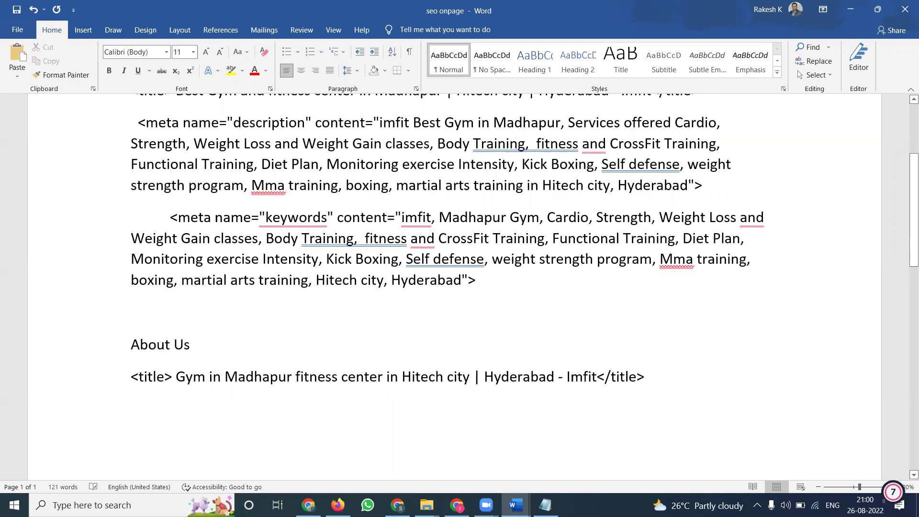
type("|")
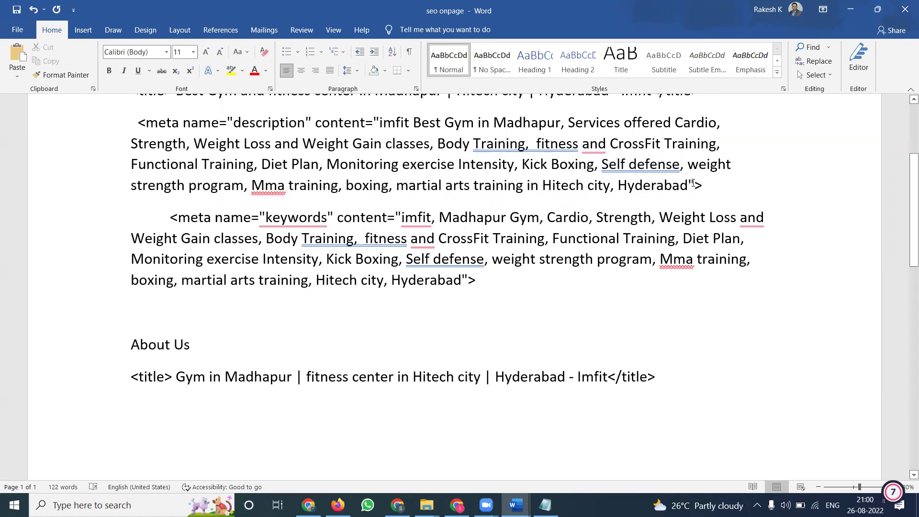
- Paste the description tag under About Us and reword it to say the gym 'is located' in Madhapur
mouse_move(676, 182)
left_mouse_down()
mouse_move(180, 123)
mouse_move(143, 127)
left_mouse_up()
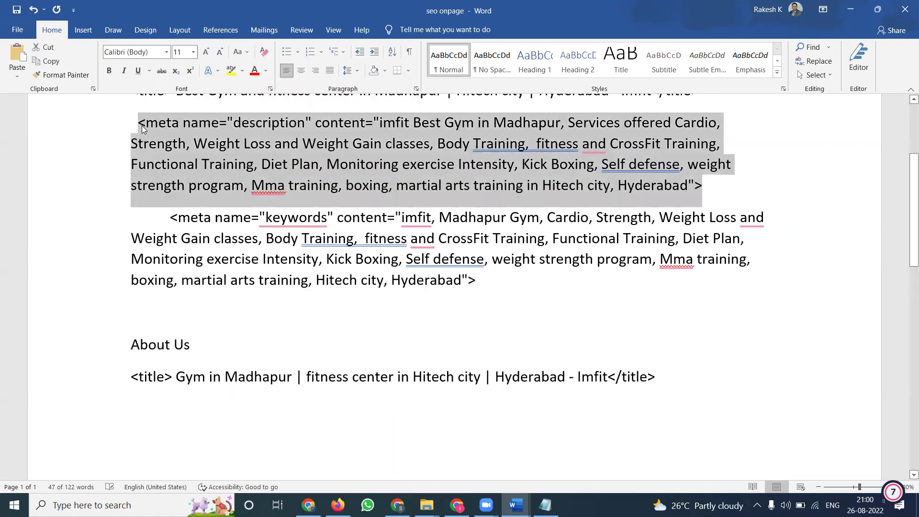
left_click(142, 408)
key("ctrl+v")
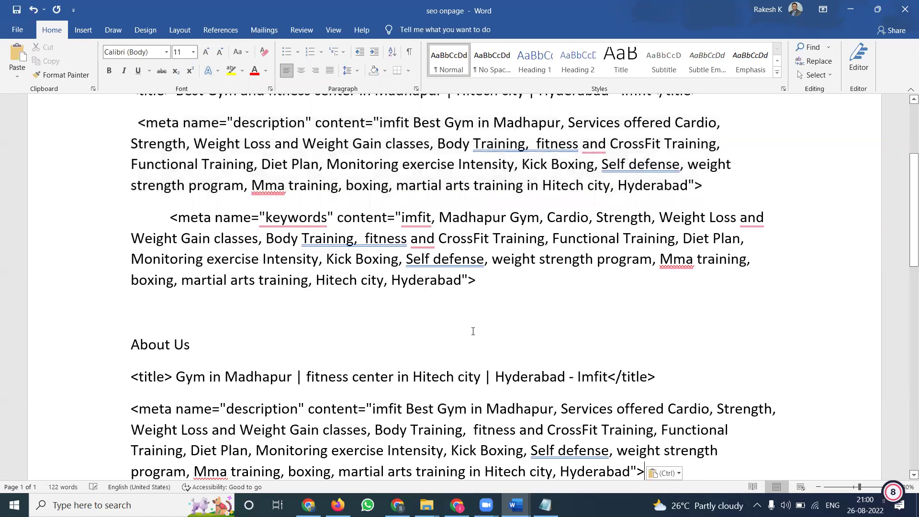
double_click(429, 254)
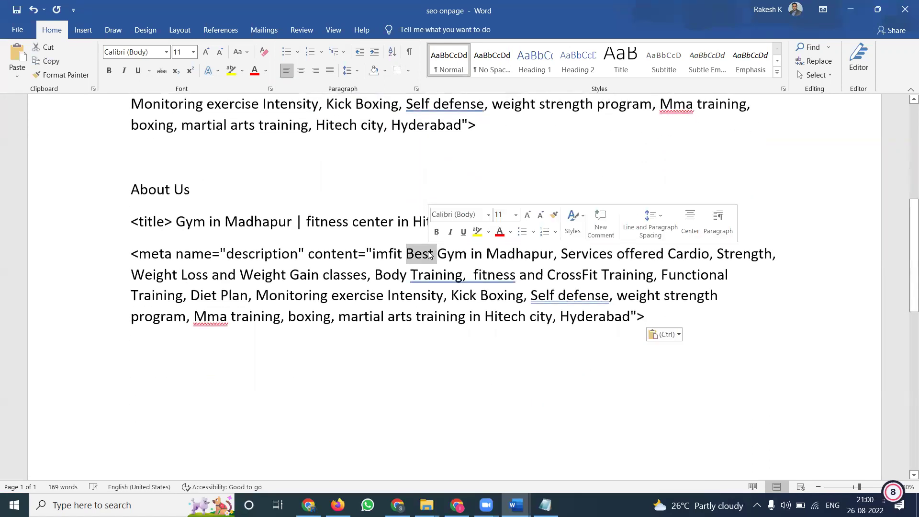
type("is")
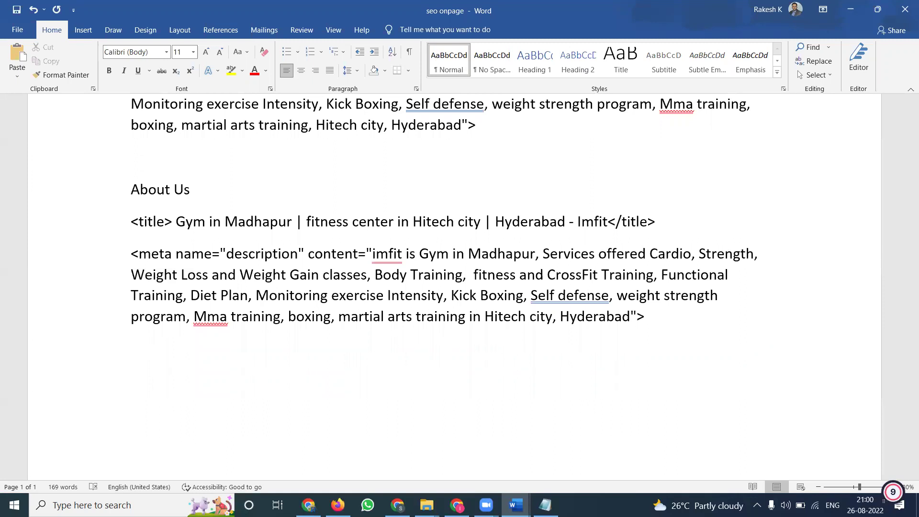
type("lo")
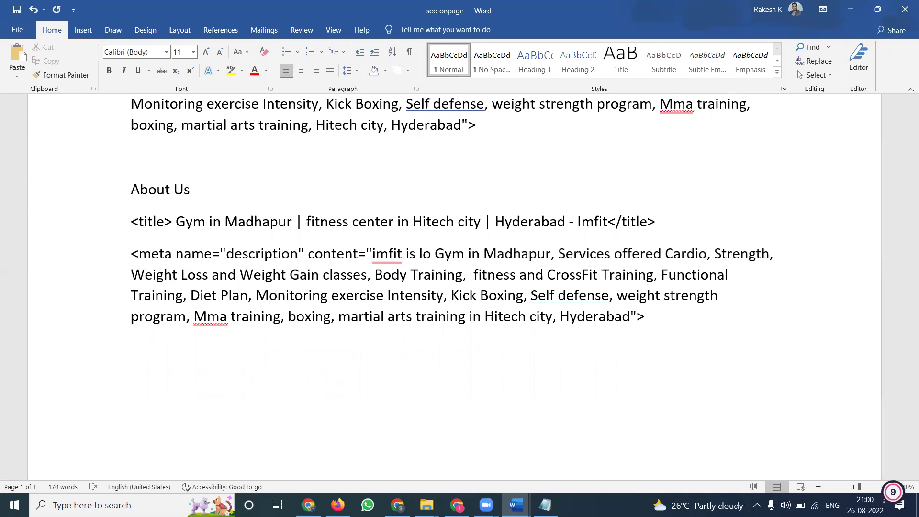
type("ca")
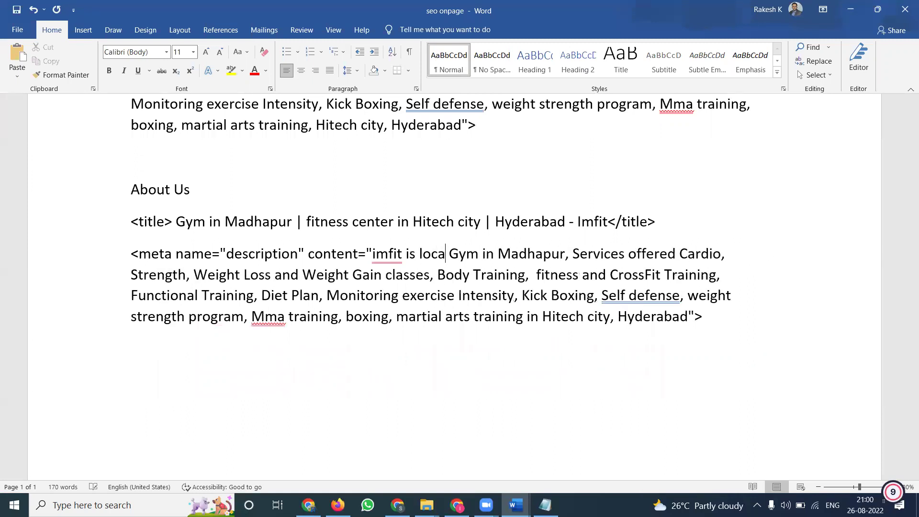
type("ted")
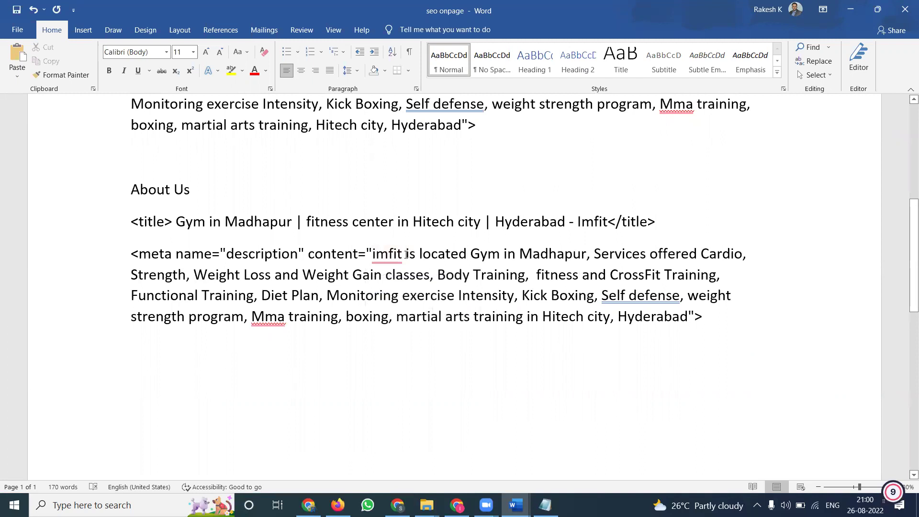
type("gym")
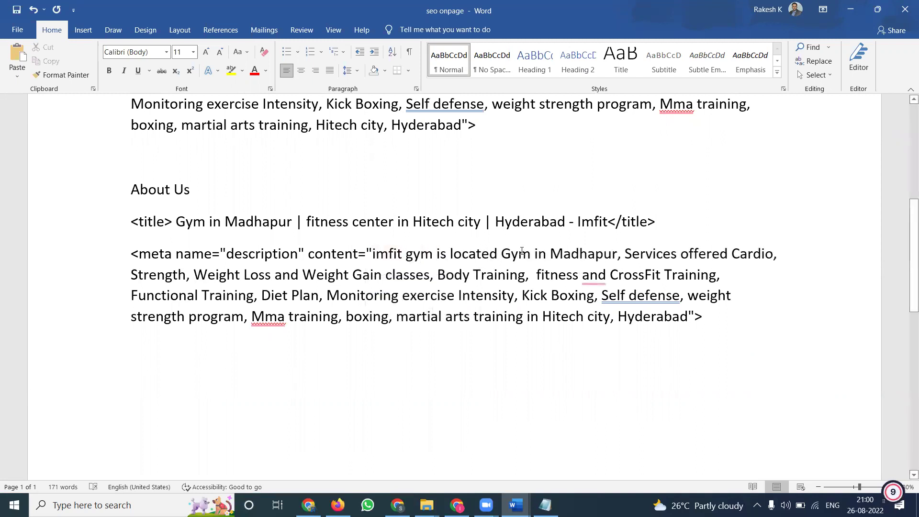
double_click(519, 253)
key("Delete")
key("Delete")
key("Delete")
key("Delete")
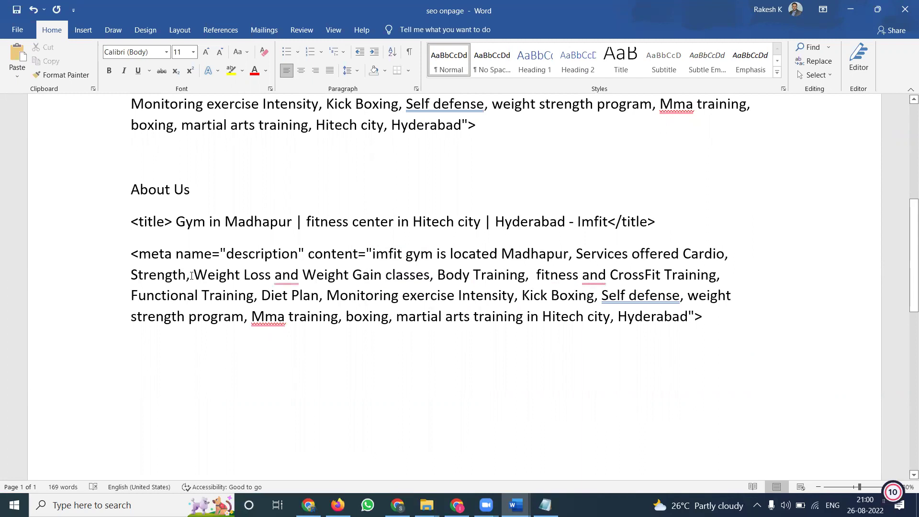
- Remove weight loss, body training and Functional Training through martial arts services from the description
left_click_drag(193, 276, 536, 280)
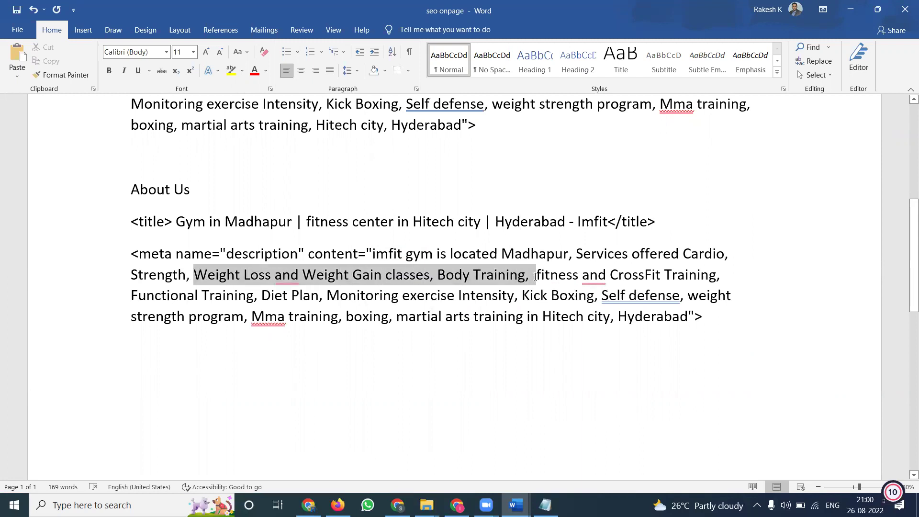
key("Delete")
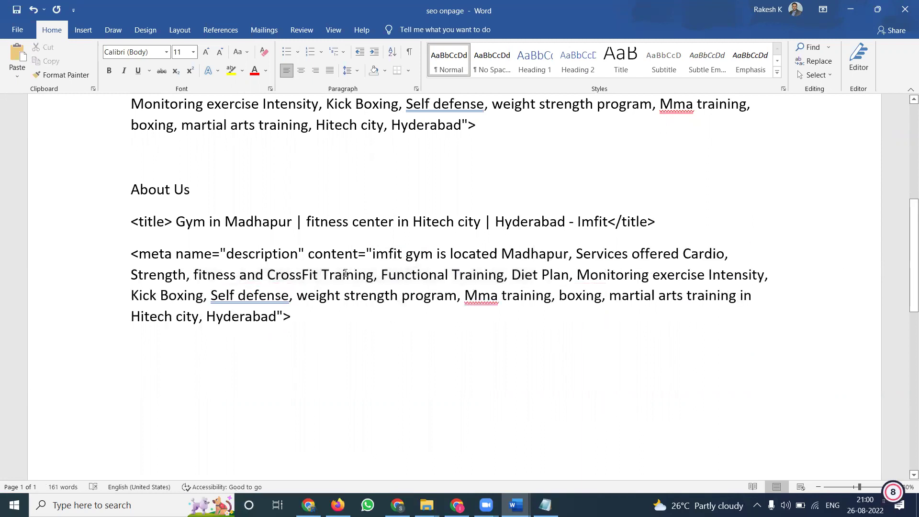
left_click_drag(376, 275, 530, 301)
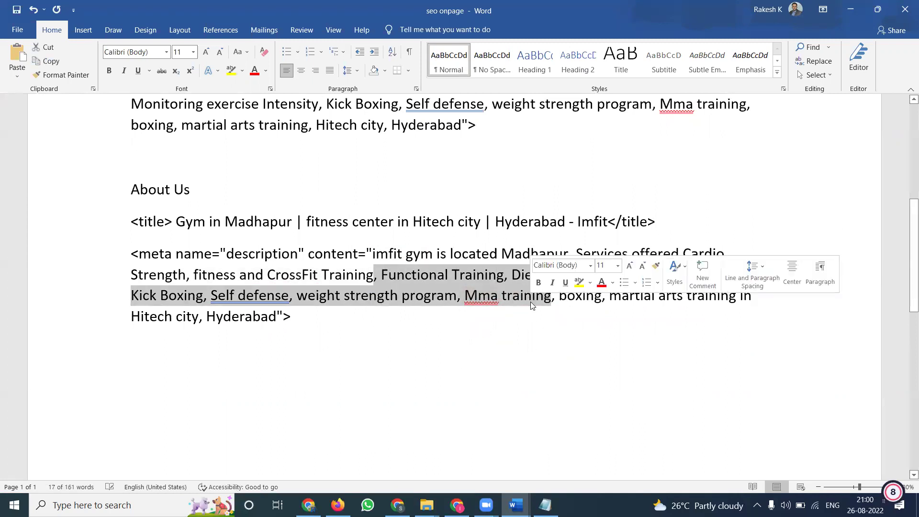
key("Delete")
key("Delete")
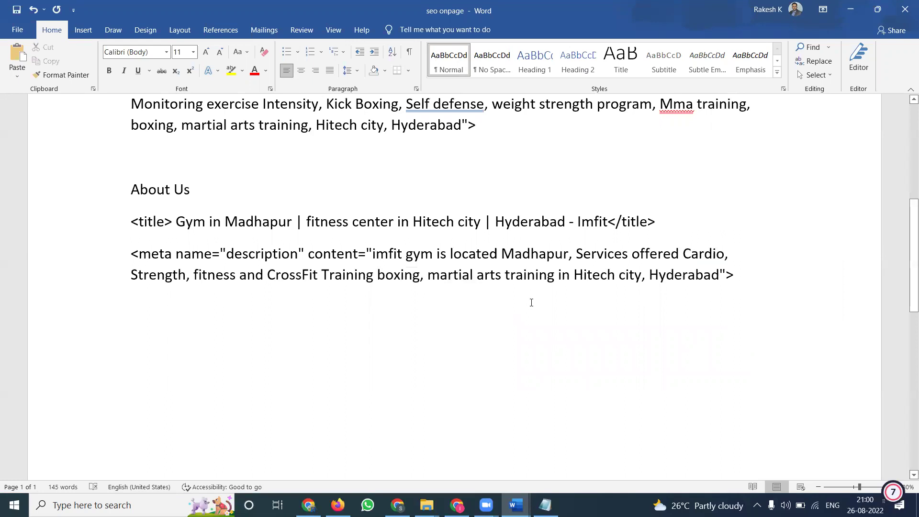
key("Delete")
key("Delete")
key("Delete")
key("Delete")
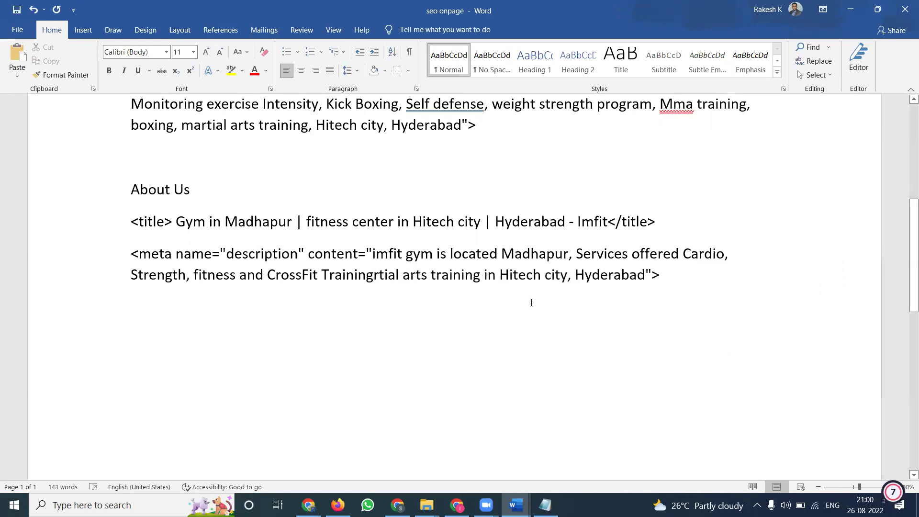
key("Delete")
key("Delete")
key("Delete")
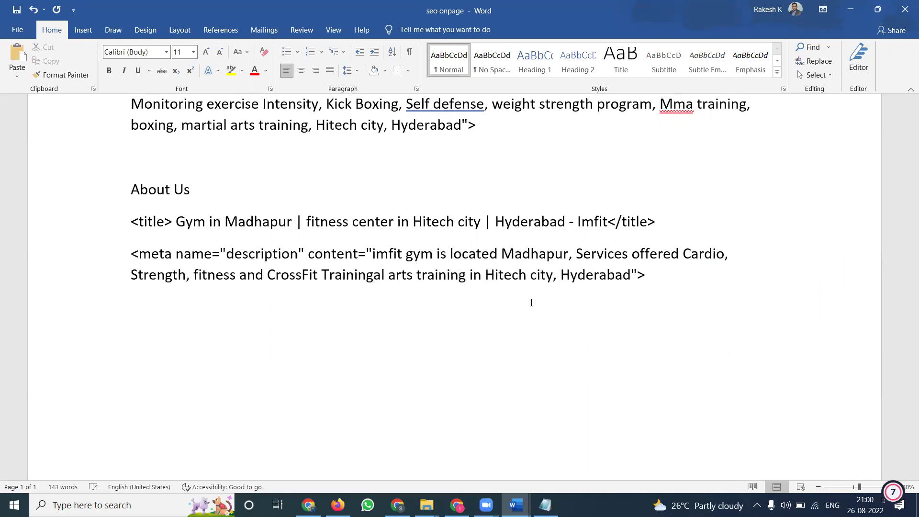
key("Delete")
key("Delete")
key("Delete")
key("Delete")
key("Delete")
key("Delete")
key("Delete")
key("Delete")
key("Delete")
key("Delete")
key("Delete")
key("Delete")
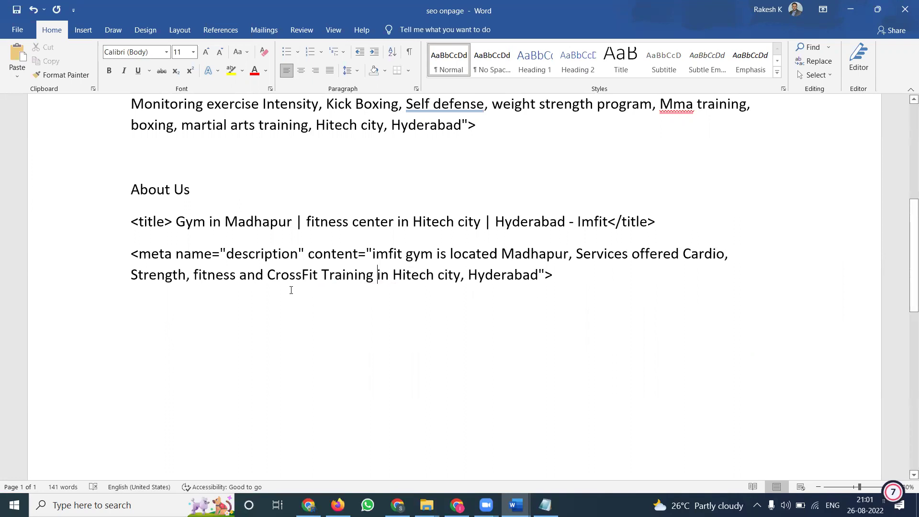
- Copy 'Mma training, boxing' from the home description and insert it after 'CrossFit Training,'
scroll(310, 286, "up", 3)
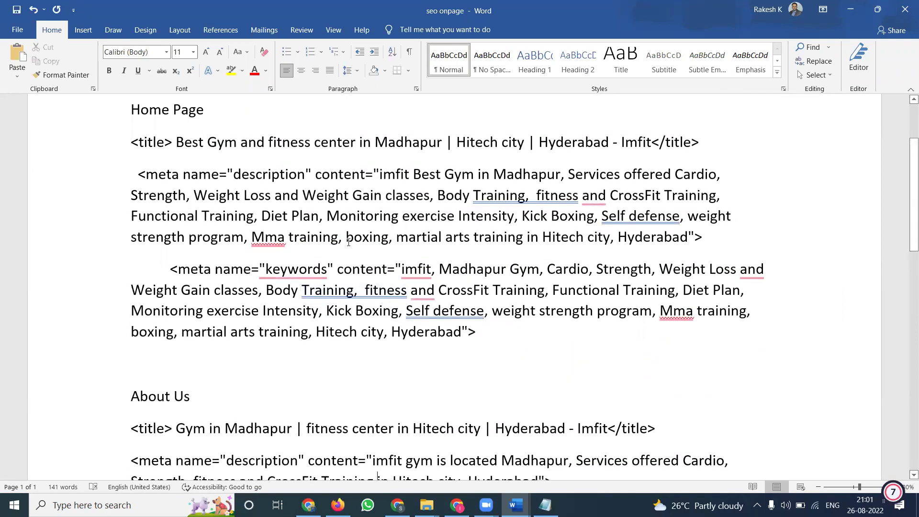
left_click_drag(389, 238, 278, 241)
key("ctrl+c")
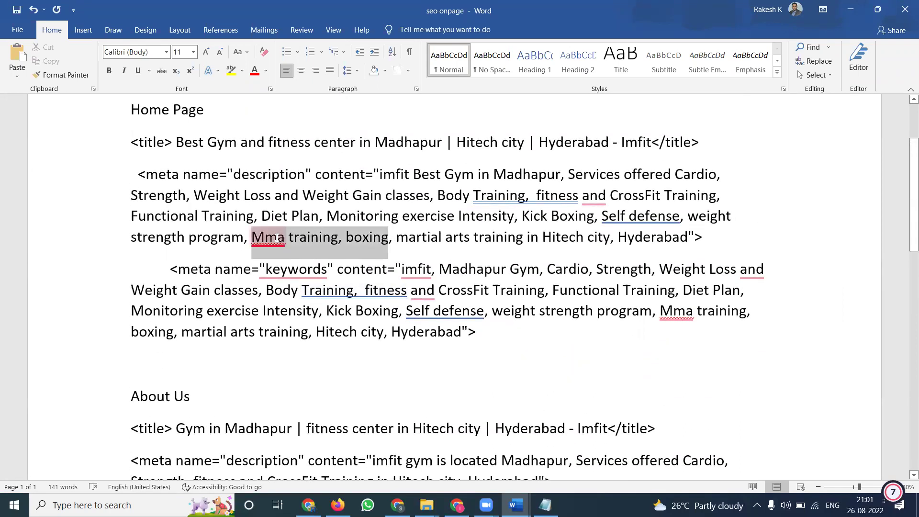
key("alt+Tab")
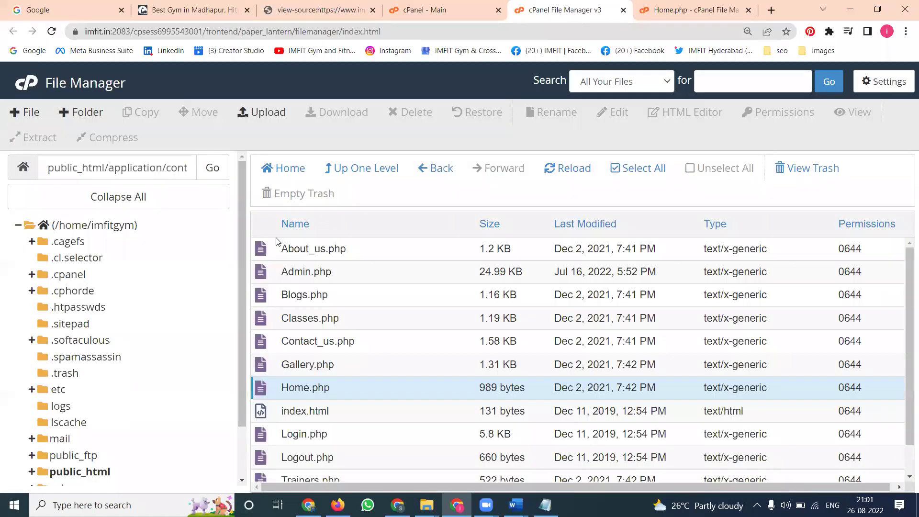
key("alt+Tab")
scroll(391, 337, "down", 3)
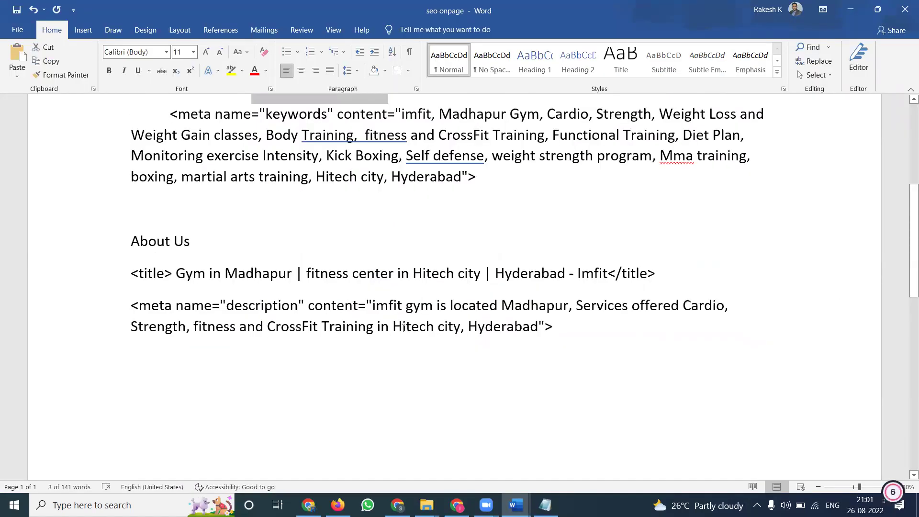
left_click(377, 326)
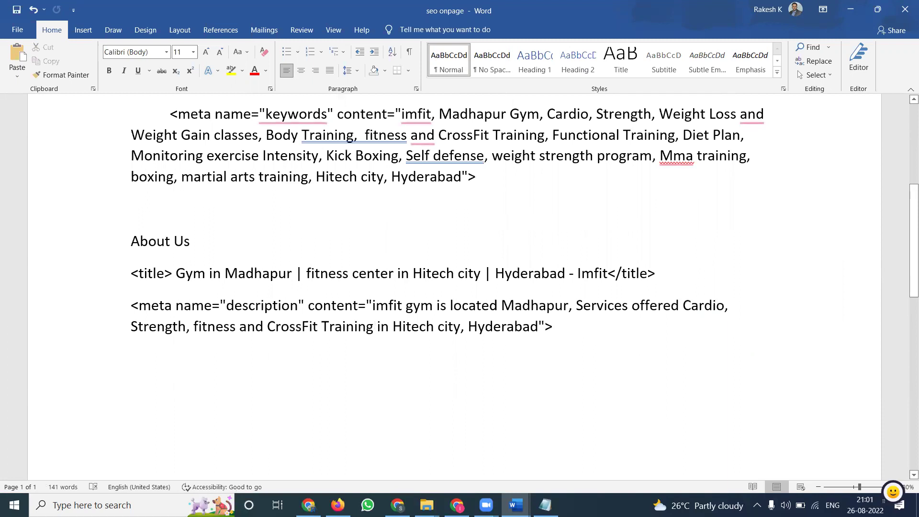
key("BackSpace")
type(",")
key("ctrl+v")
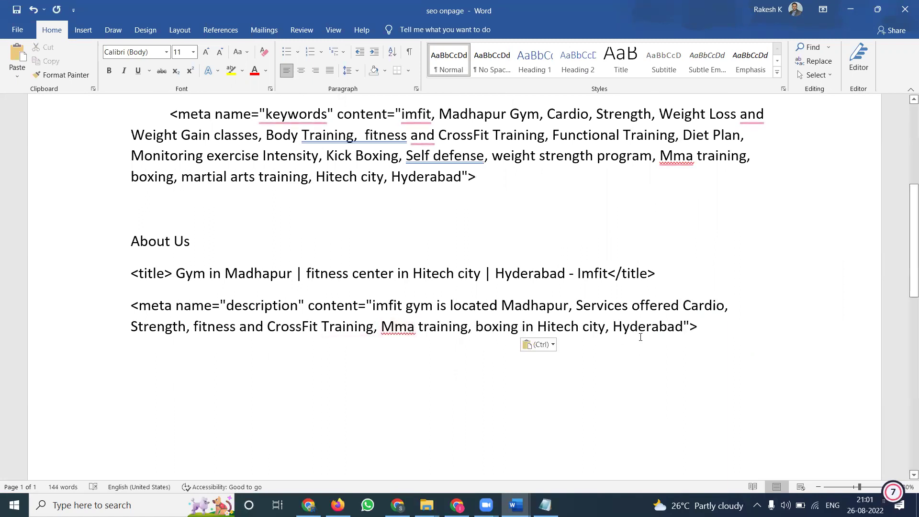
- Copy the home keywords tag under the About Us description and fill it with the description text
left_click_drag(476, 182, 175, 118)
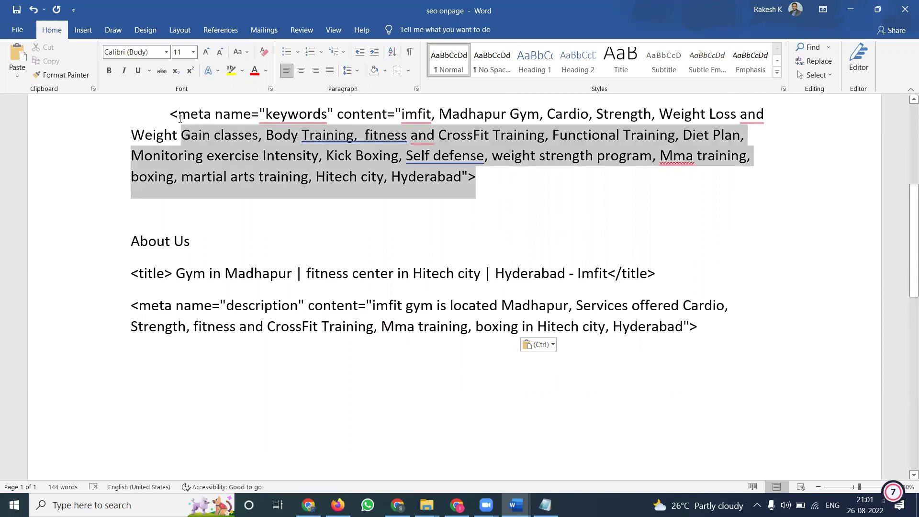
key("ctrl+c")
left_click(186, 381)
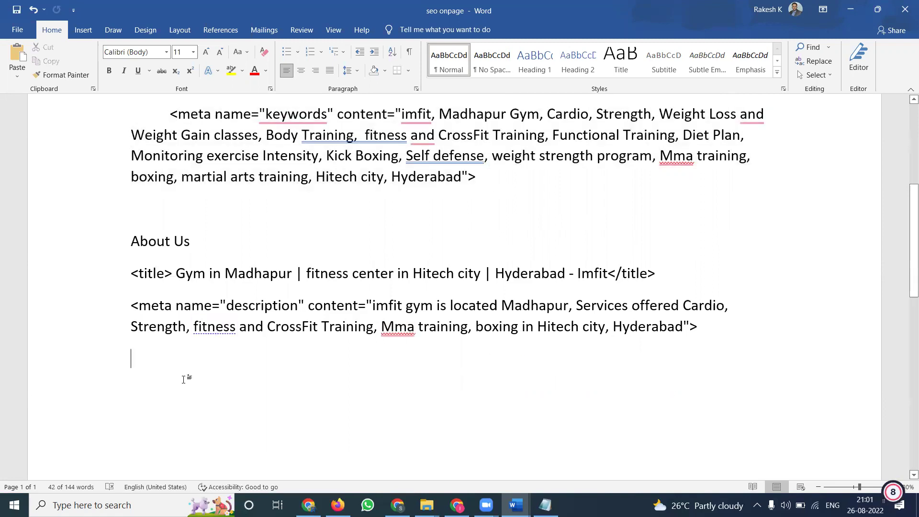
key("ctrl+v")
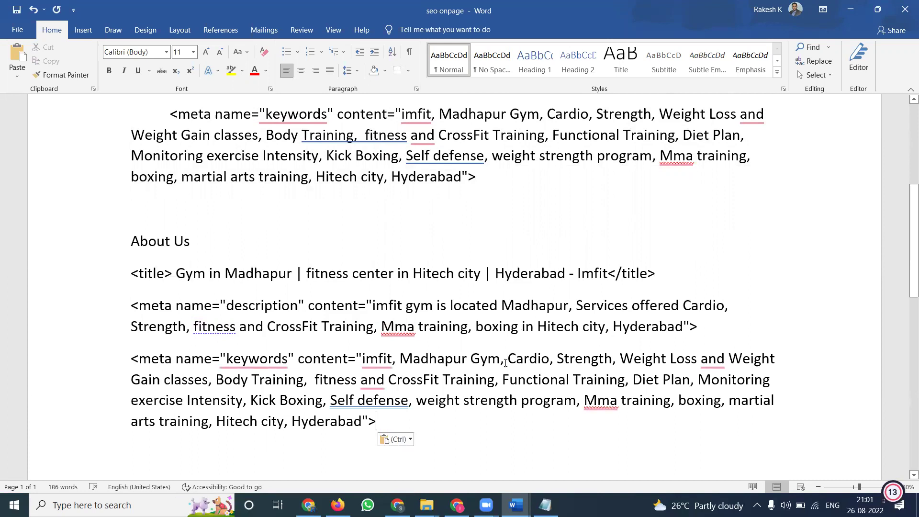
left_click_drag(683, 327, 376, 305)
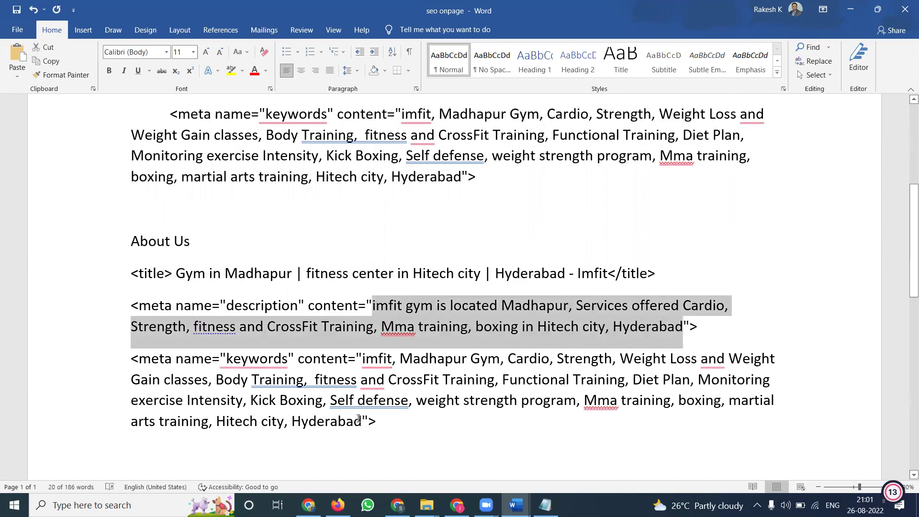
left_click_drag(362, 421, 363, 360)
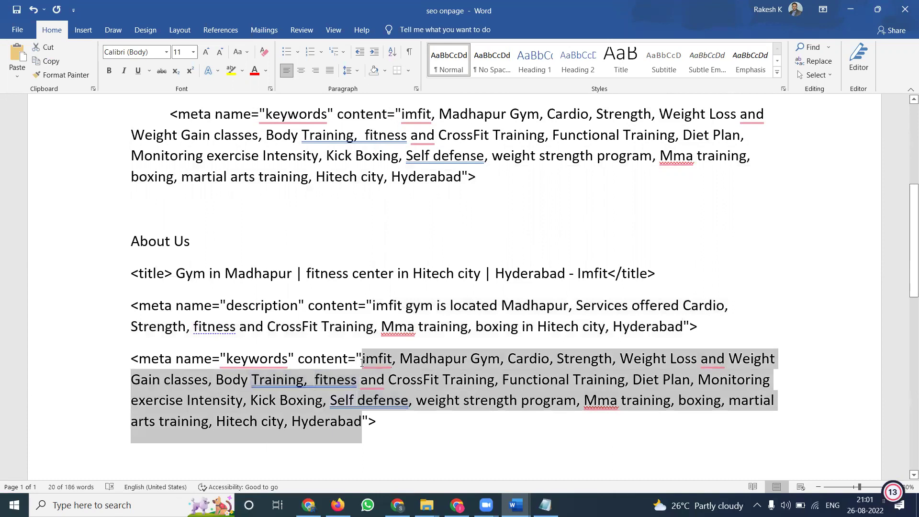
key("ctrl+v")
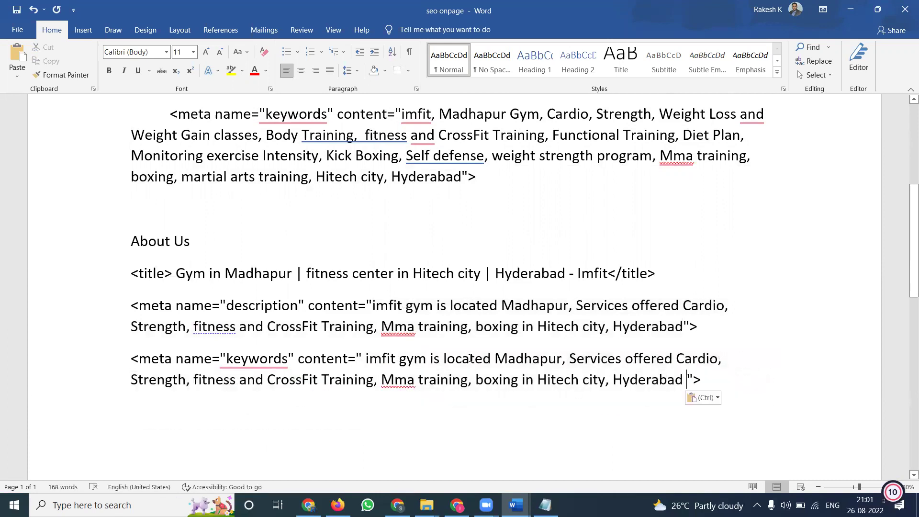
- Trim the keywords to 'imfit gym Madhapur, Cardio, Strength…' by removing 'is located' and 'Services offered'
double_click(470, 360)
key("BackSpace")
key("BackSpace")
key("BackSpace")
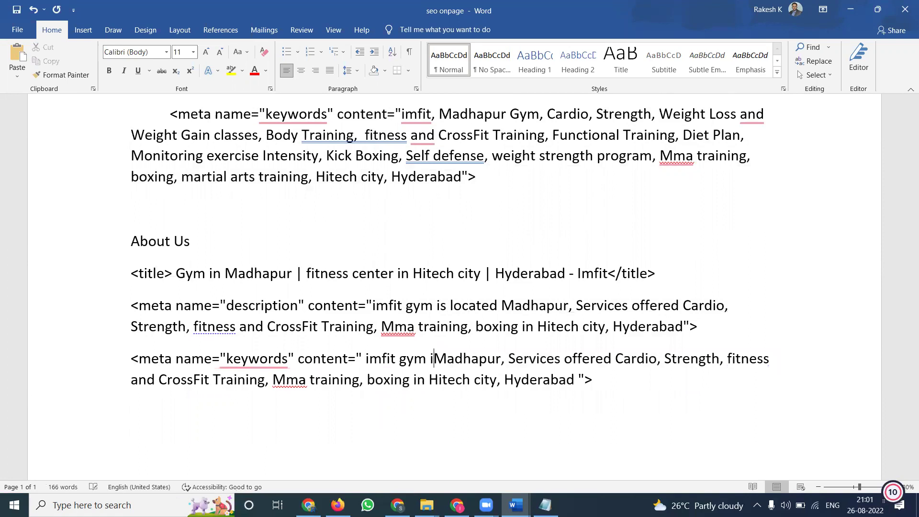
key("BackSpace")
type(",")
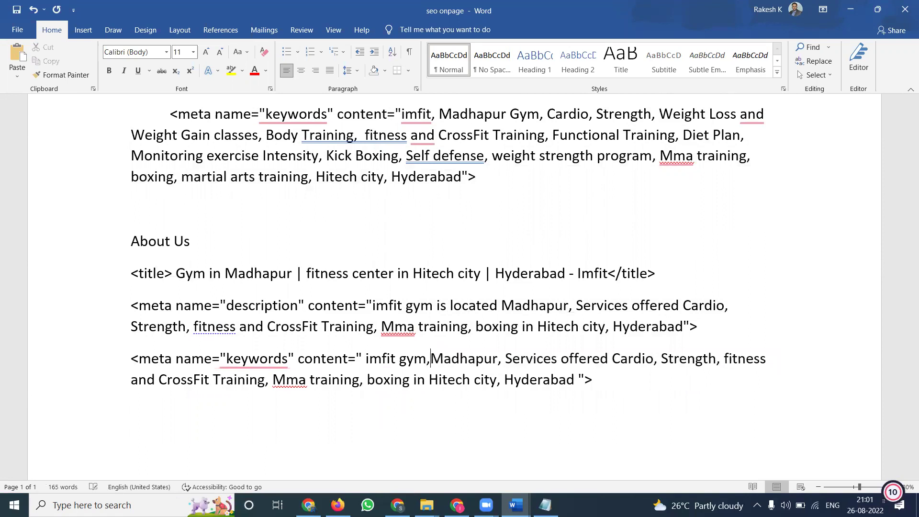
key("BackSpace")
key("BackSpace")
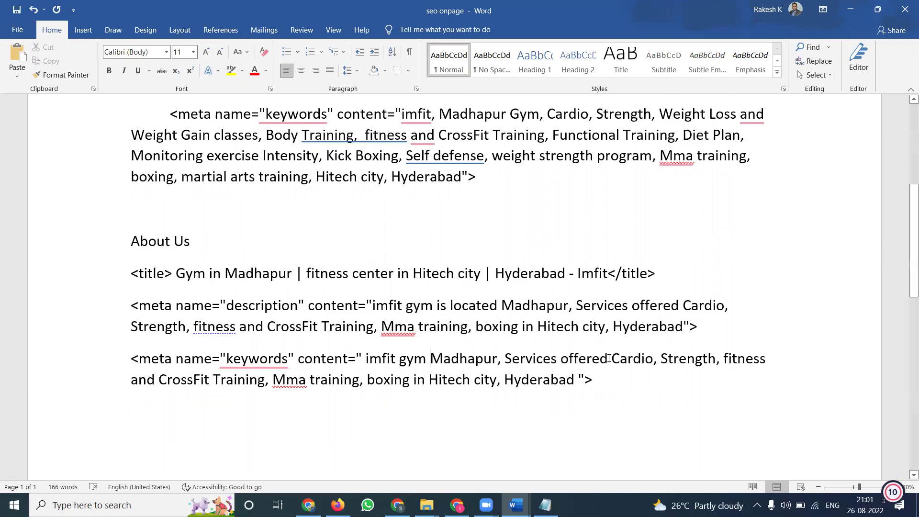
left_click_drag(610, 359, 505, 359)
key("Delete")
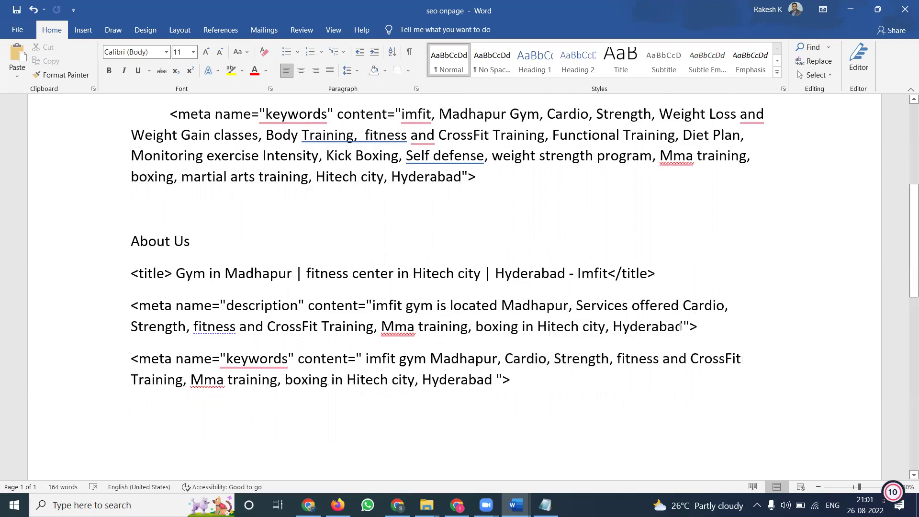
left_click_drag(682, 328, 372, 306)
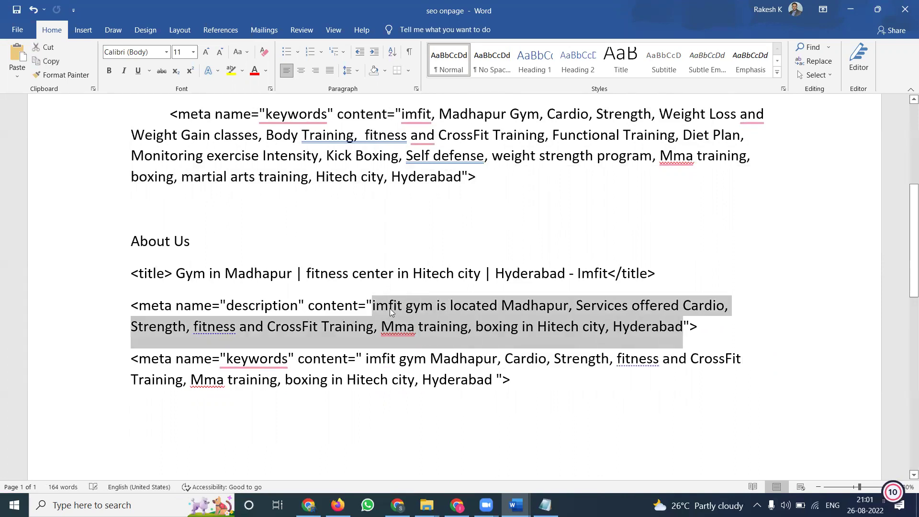
- Edit About_us.php in File Manager and view the live About Us page source alongside it
key("alt+Tab")
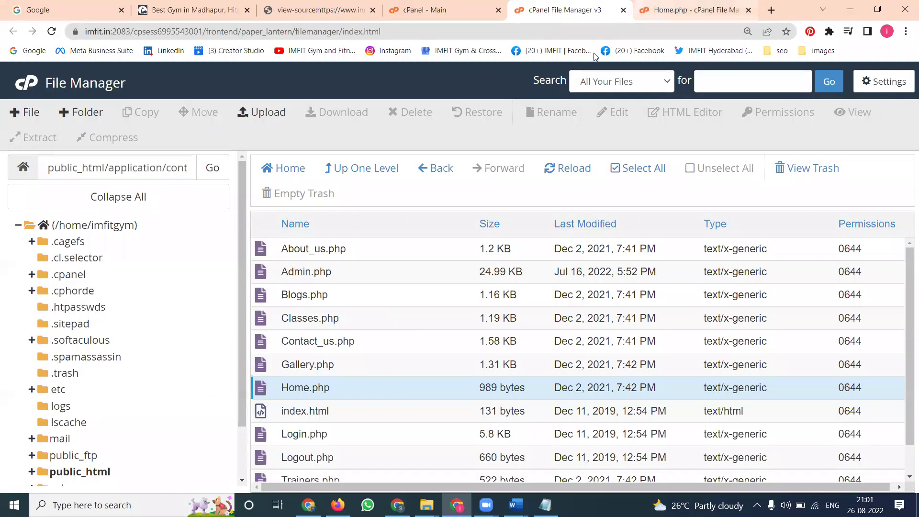
right_click(310, 252)
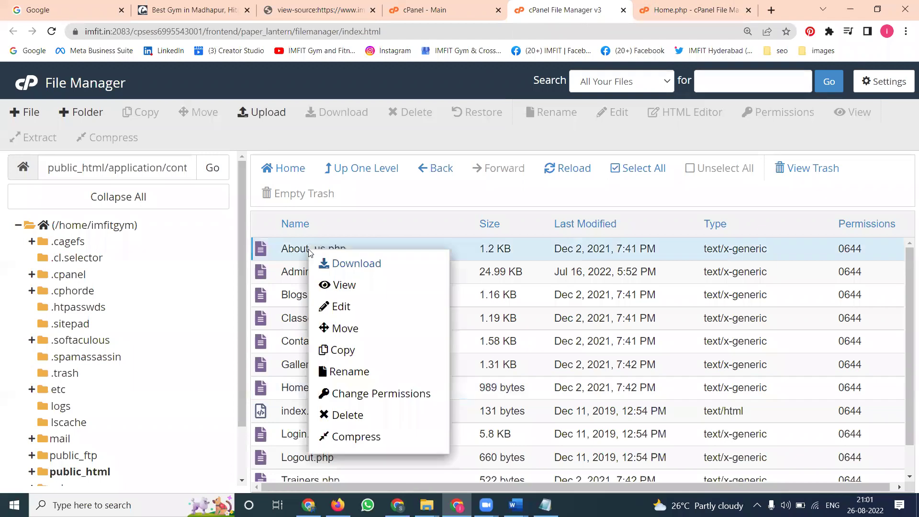
left_click(330, 308)
left_click(158, 10)
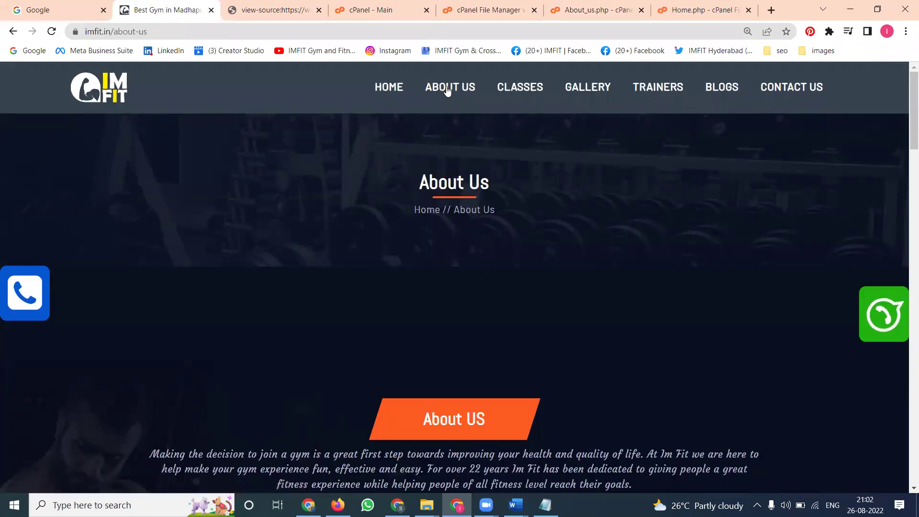
key("ctrl+u")
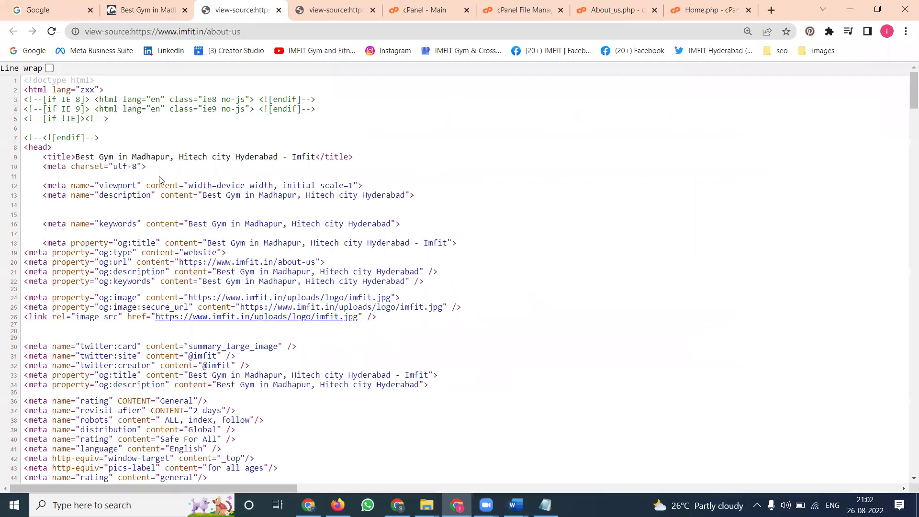
left_click(642, 9)
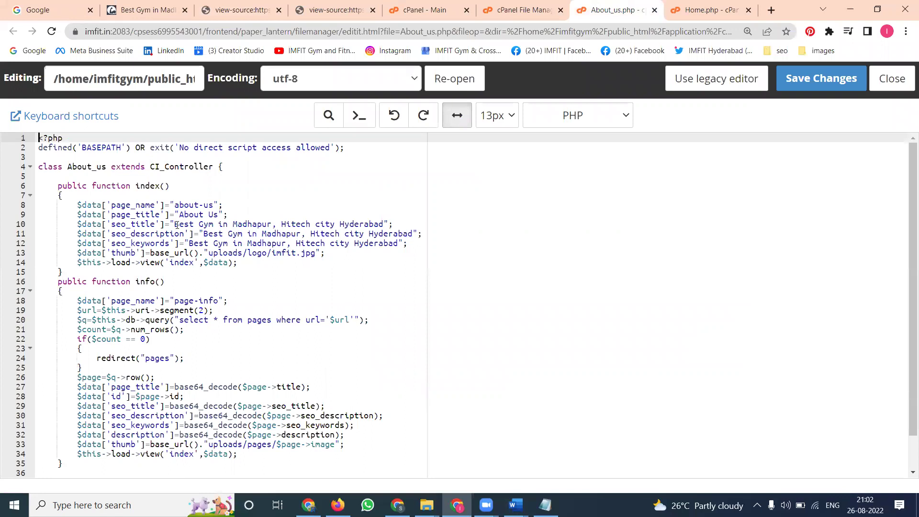
- Paste the drafted About Us description over the old seo_description, undoing a mistaken title paste
left_click_drag(175, 223, 385, 224)
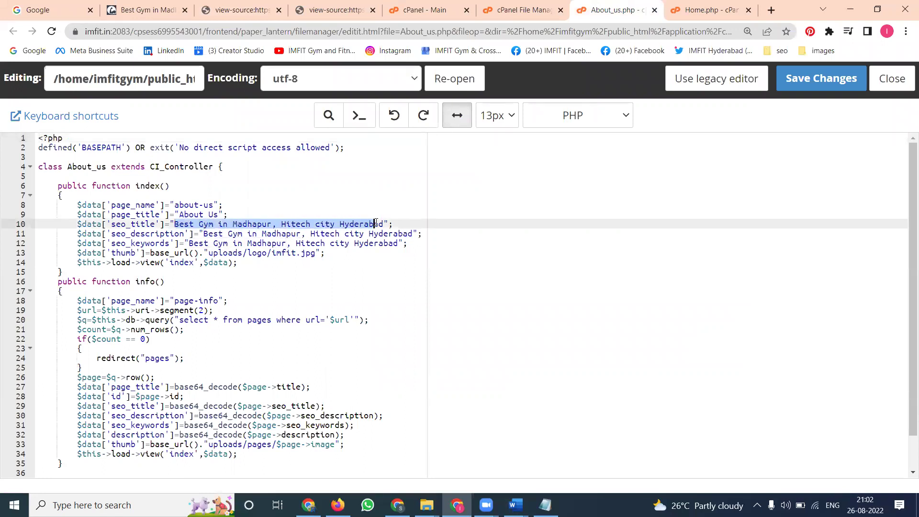
key("ctrl+v")
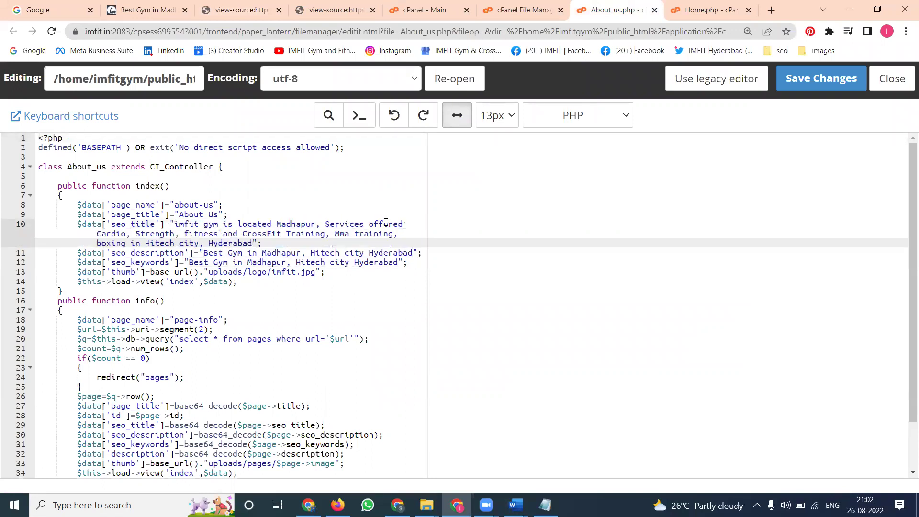
key("ctrl+z")
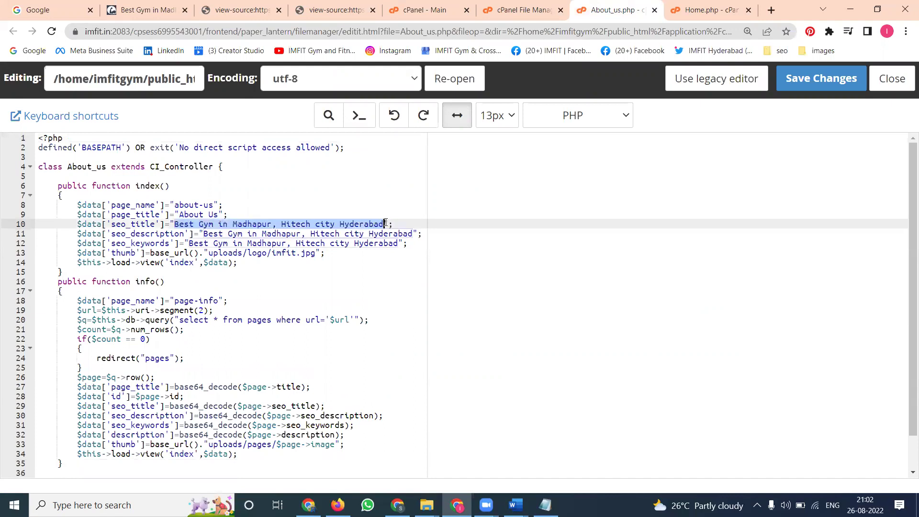
key("alt+Tab")
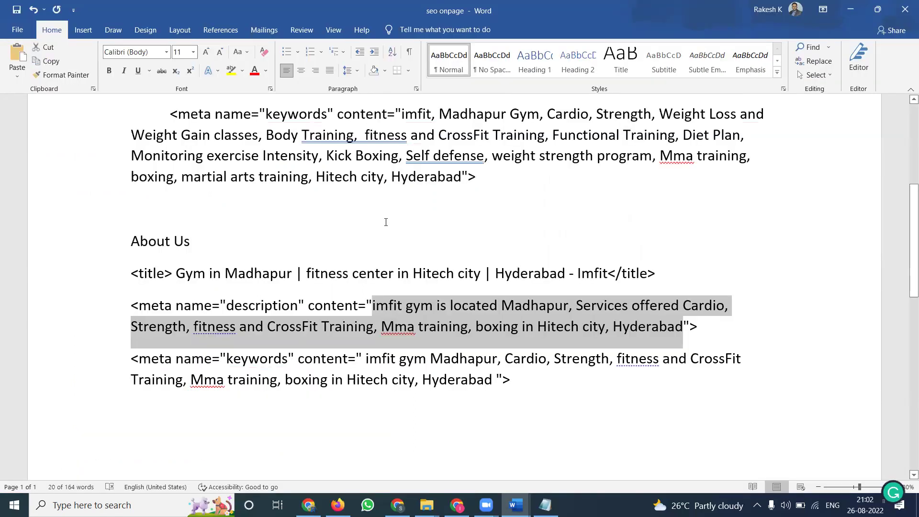
key("alt+Tab")
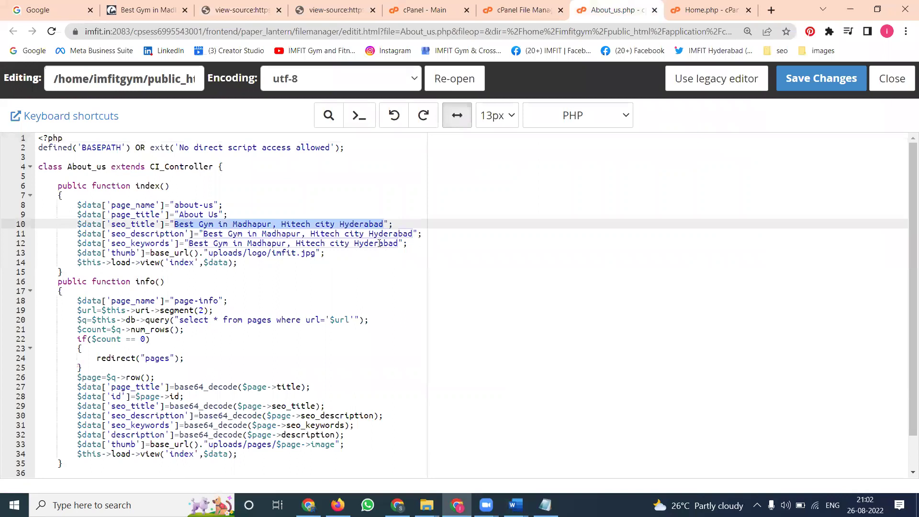
left_click_drag(413, 233, 205, 233)
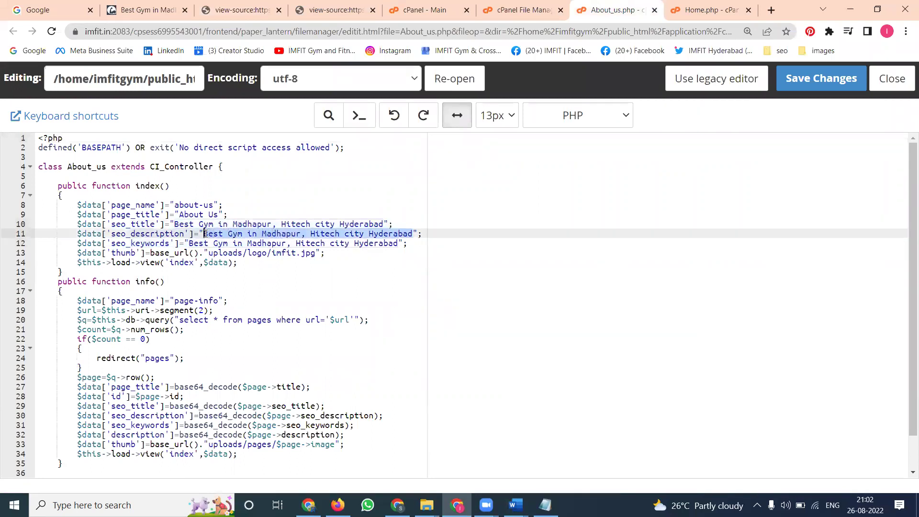
key("ctrl+v")
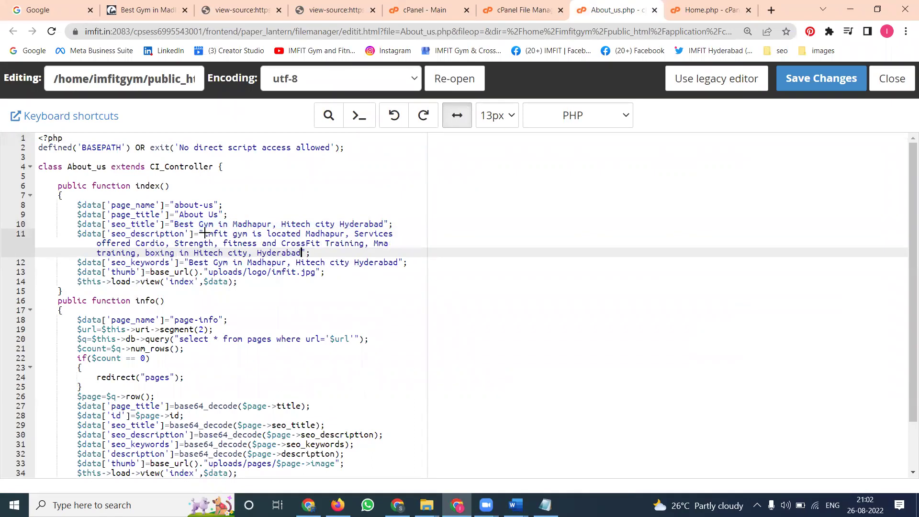
- Copy the drafted keywords from Word and paste them over the seo_keywords string on line 12
key("alt+Tab")
left_click_drag(495, 381, 368, 361)
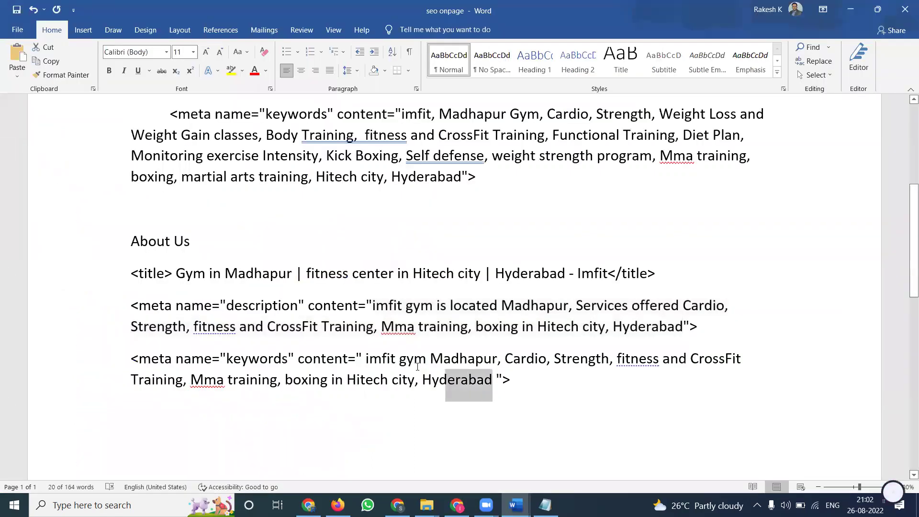
key("alt+Tab")
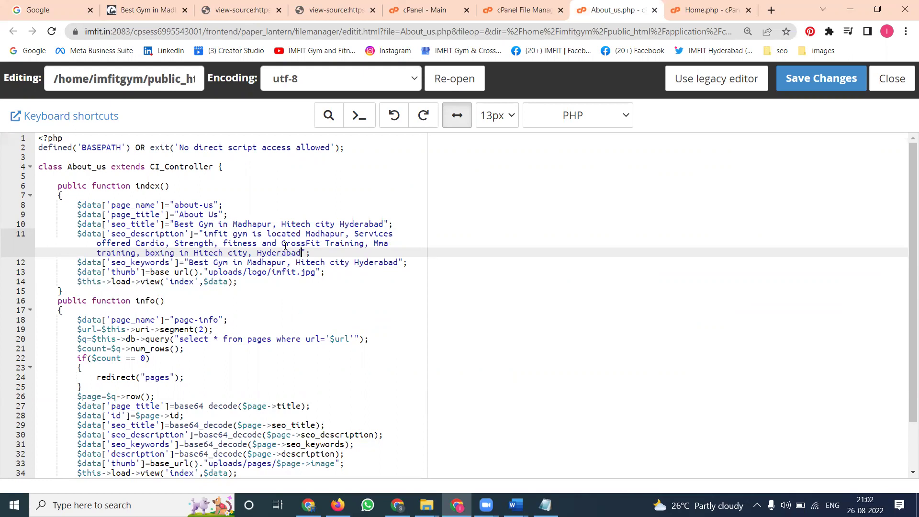
left_click_drag(188, 263, 399, 260)
type("imfit gym Madhapur, Cardio, Strength, fitness and CrossFit Training, Mma training, boxing in Hitech city, Hyderabad")
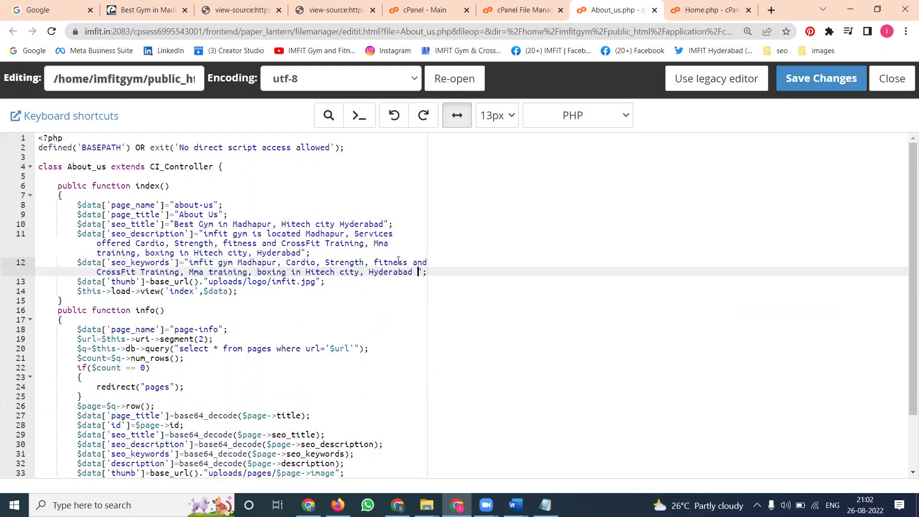
- Copy the drafted title from Word and paste it over the seo_title string on line 10
key("alt+Tab")
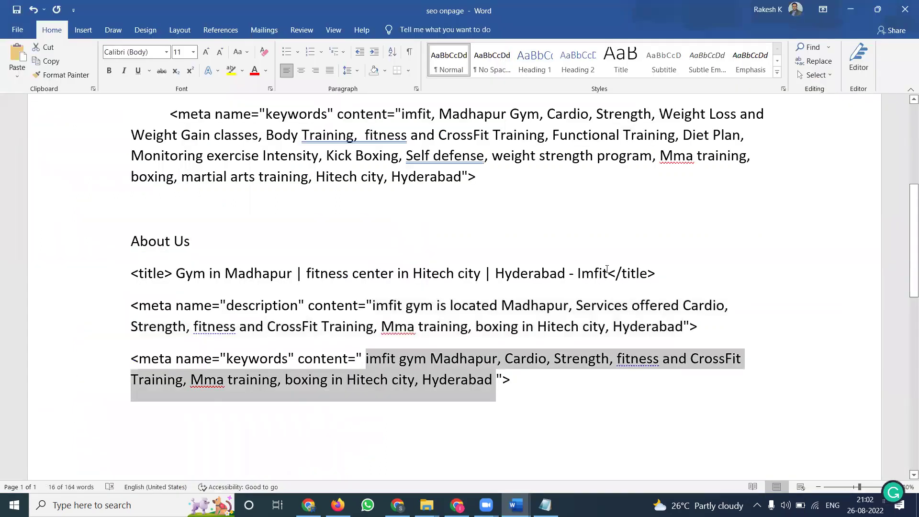
left_click_drag(569, 273, 191, 273)
key("ctrl+c")
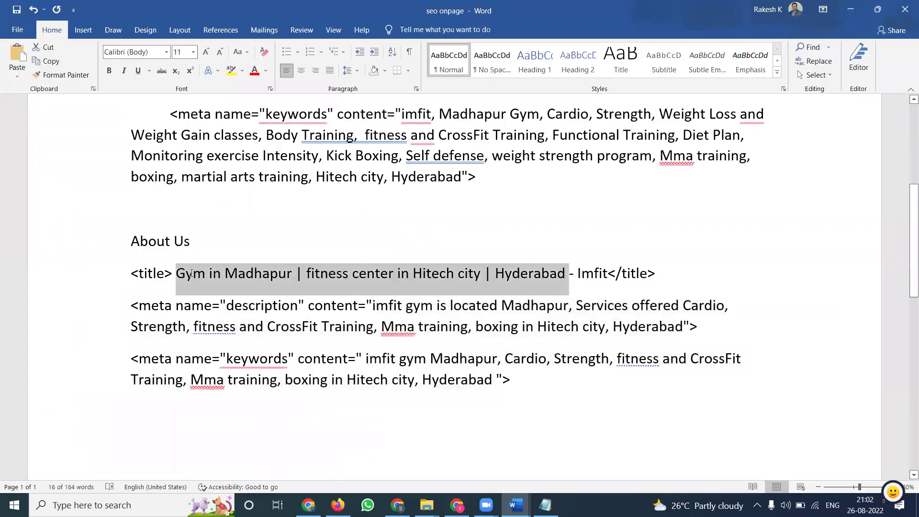
key("alt+Tab")
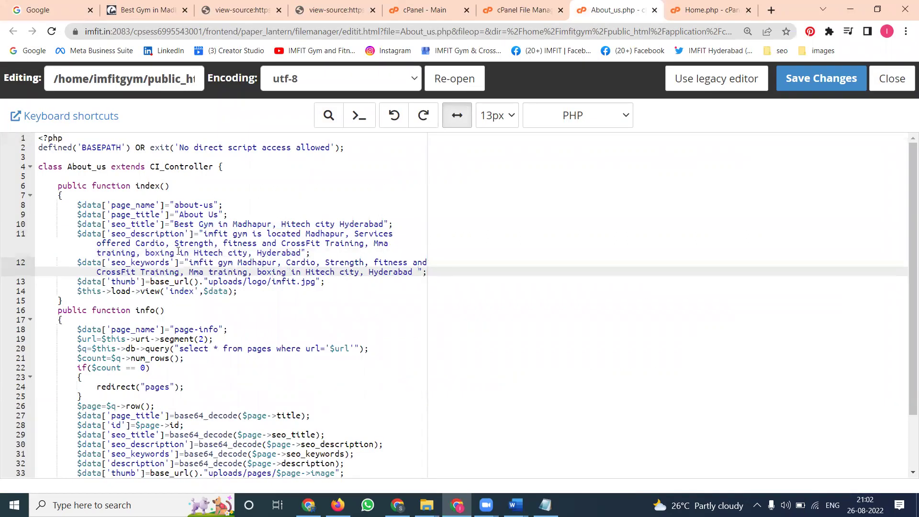
left_click_drag(175, 224, 385, 224)
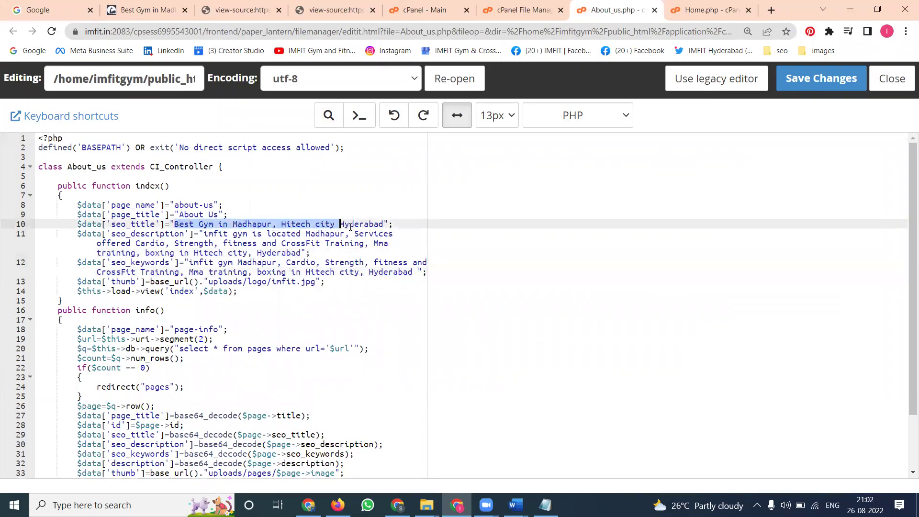
key("ctrl+v")
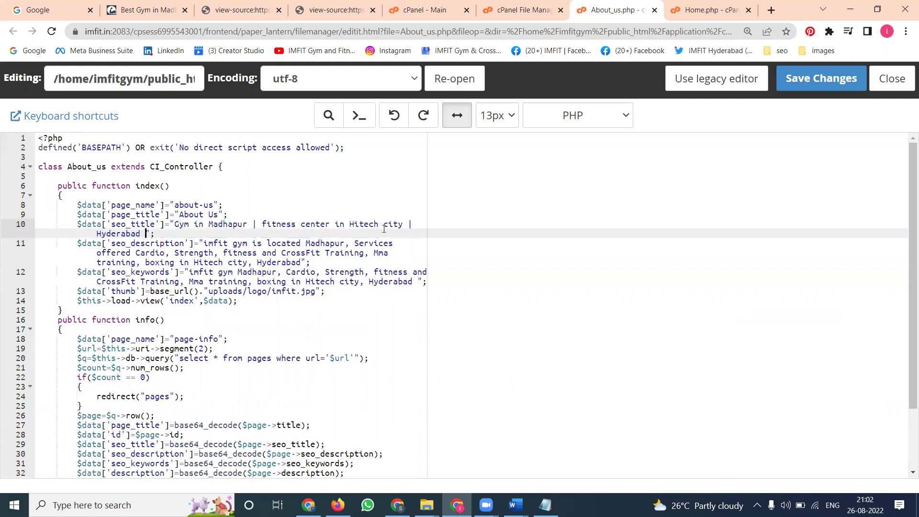
- Save About_us.php, check the reloaded source for the new meta tags, then return to the live page
left_click(821, 78)
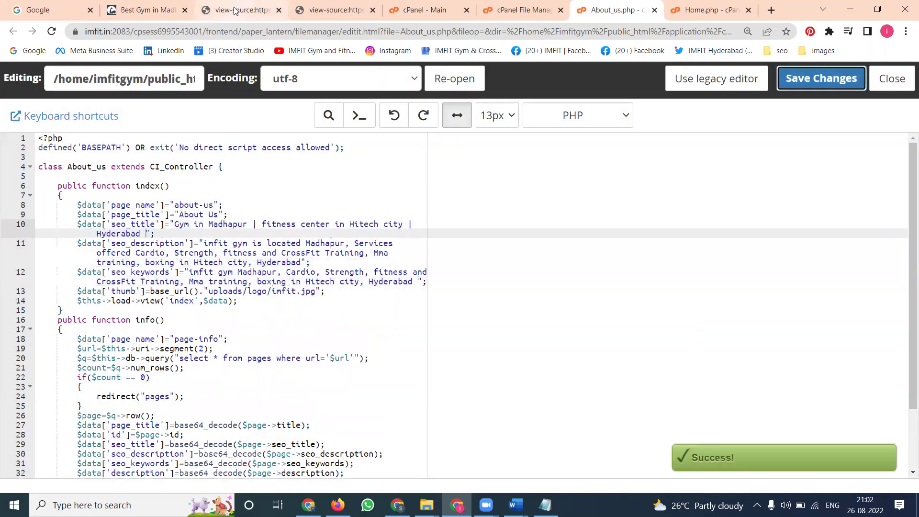
left_click(237, 10)
key("ctrl+plus")
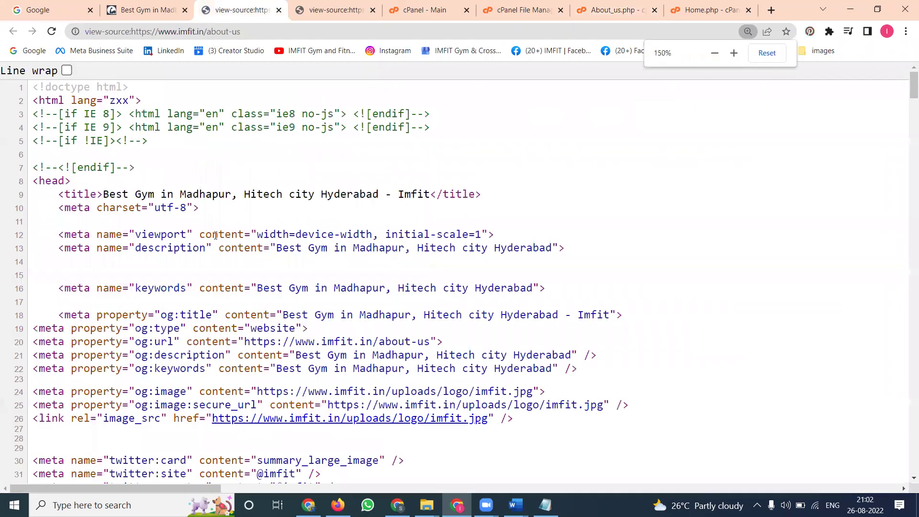
left_click(51, 31)
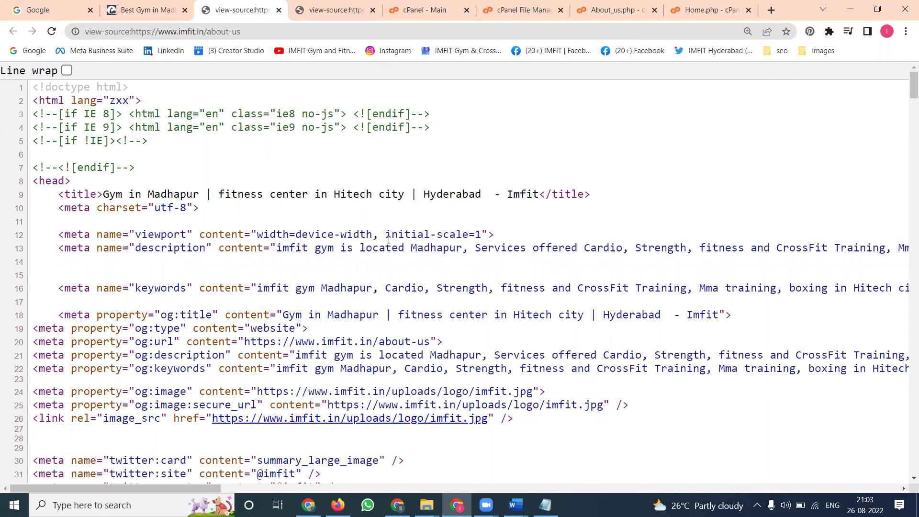
left_click(161, 17)
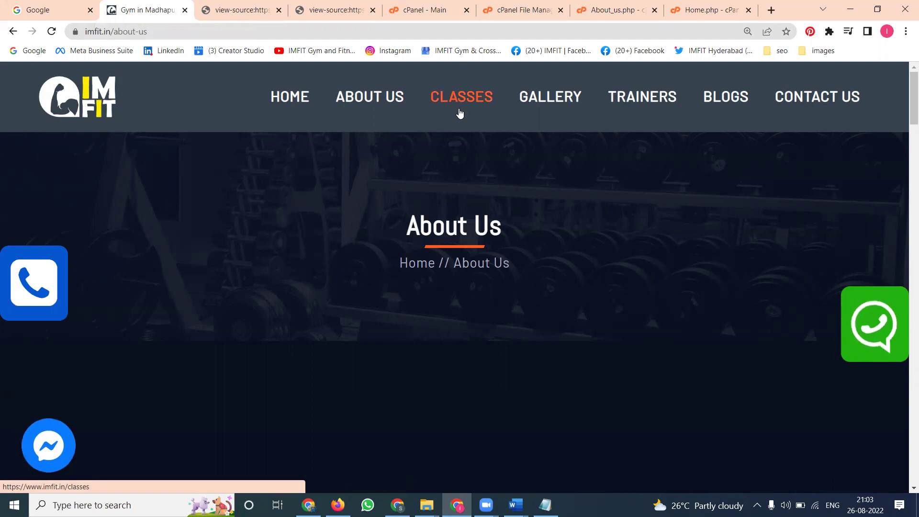
- Show the Digital Rakesh YouTube channel's videos page in the other Chrome window
left_click(308, 505)
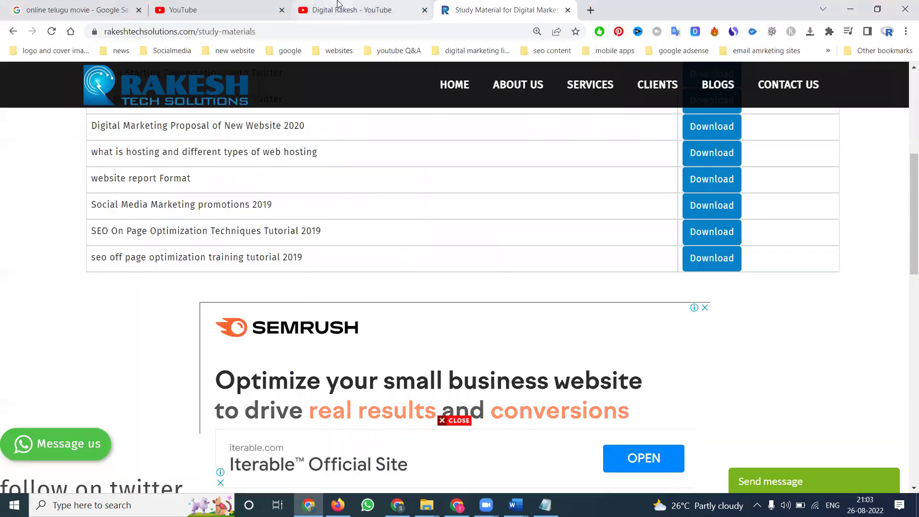
left_click(337, 6)
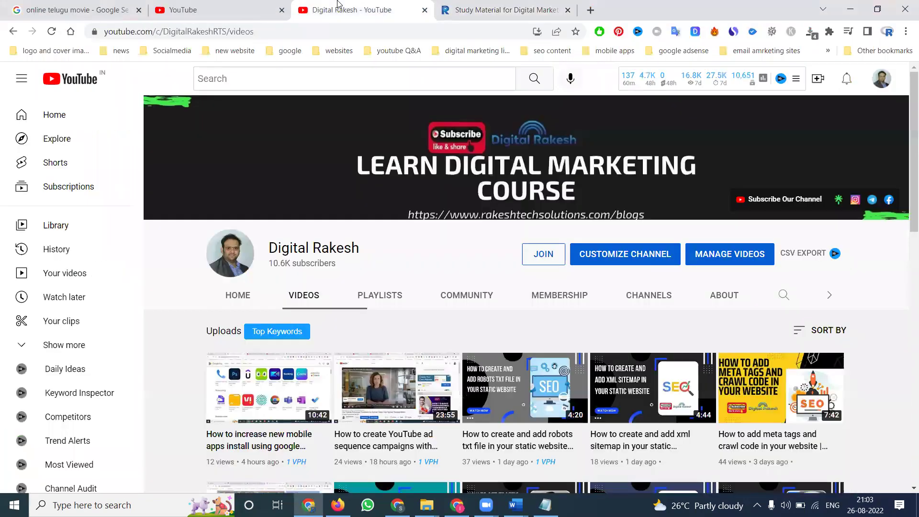